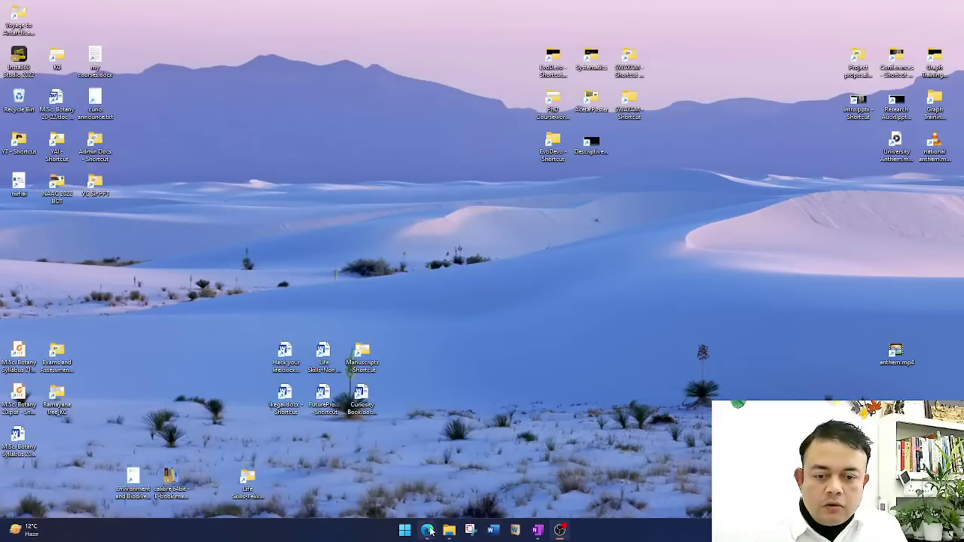
Open a Microsoft Edge window and search Bing for "mega evolution software".
mouse_move(428, 530)
click(475, 488)
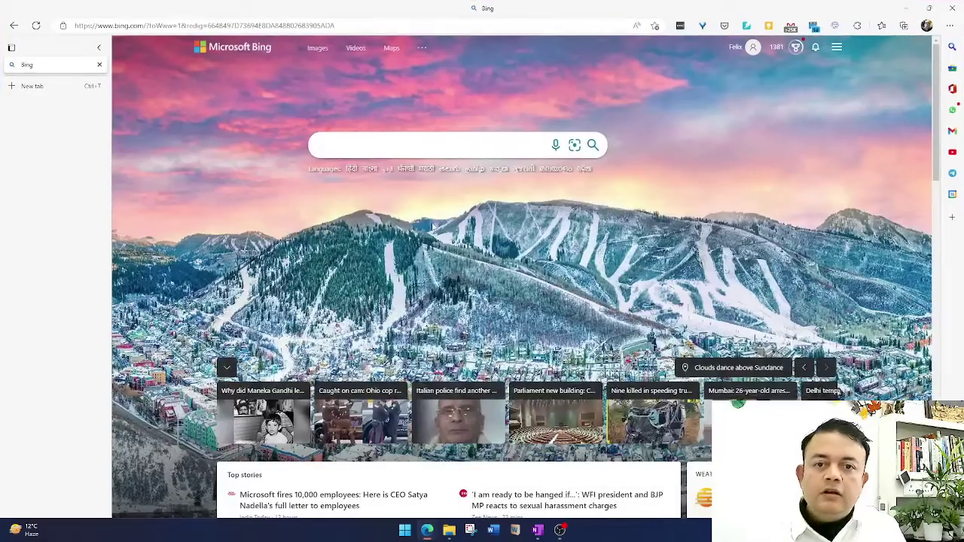
click(458, 145)
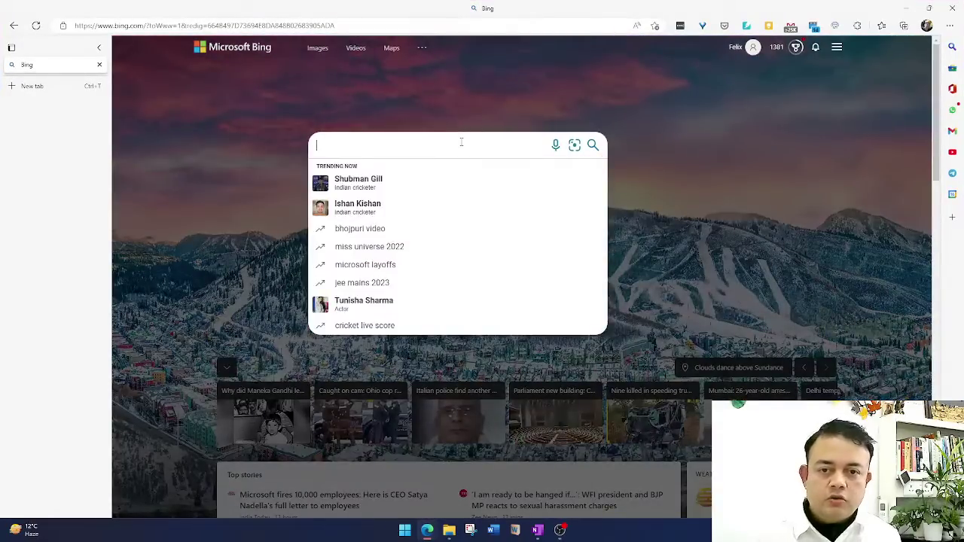
text(me)
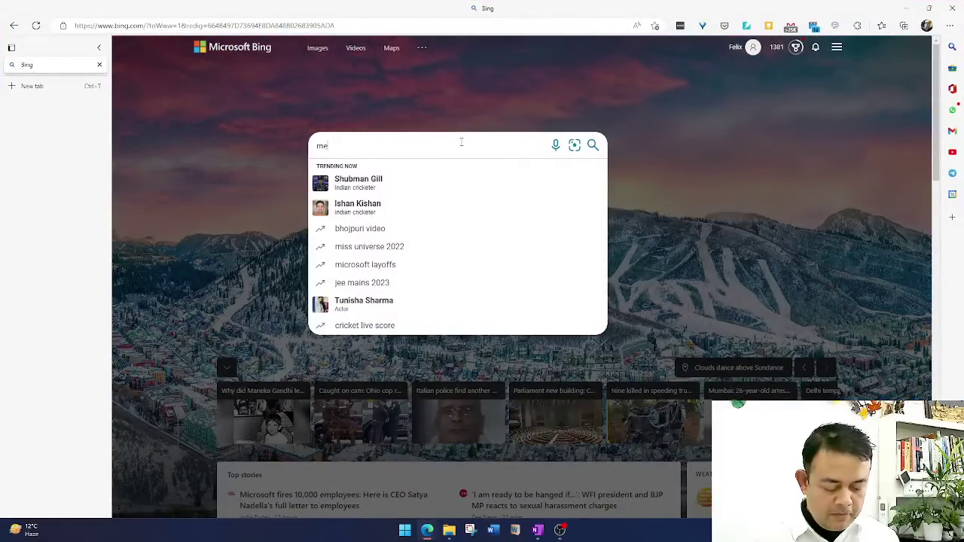
text(ga evolution software)
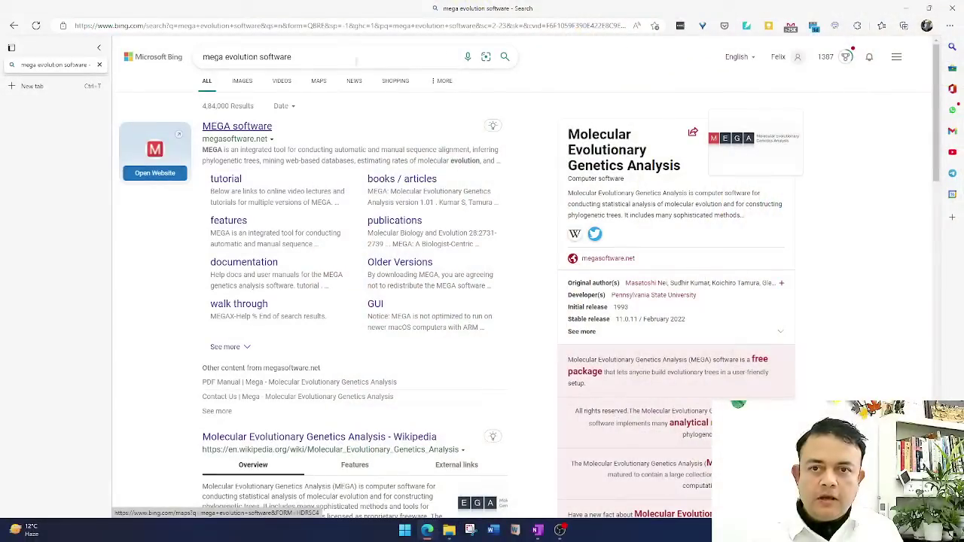
Enlarge the search results page and open the MEGA software website at megasoftware.net.
key(ctrl+plus)
key(ctrl+plus)
key(ctrl+plus)
key(ctrl+plus)
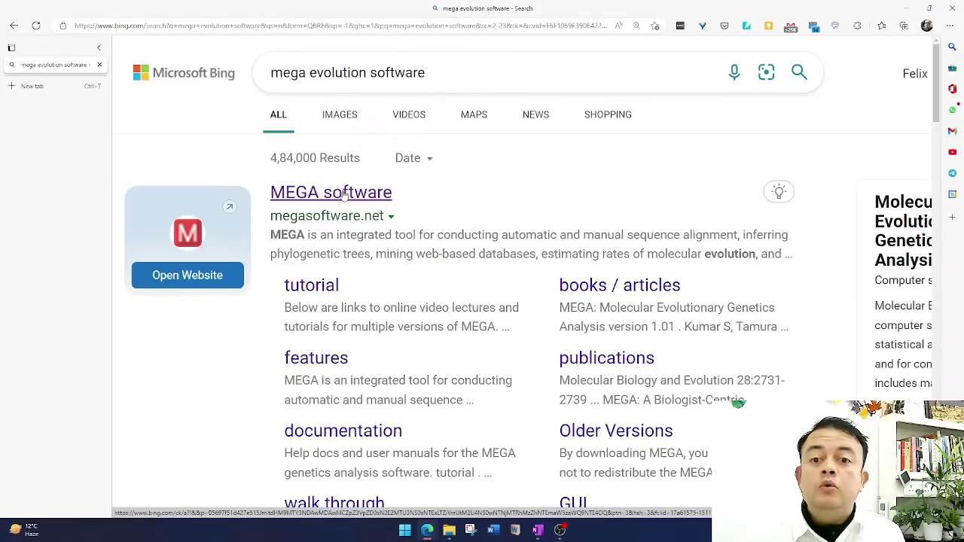
click(344, 193)
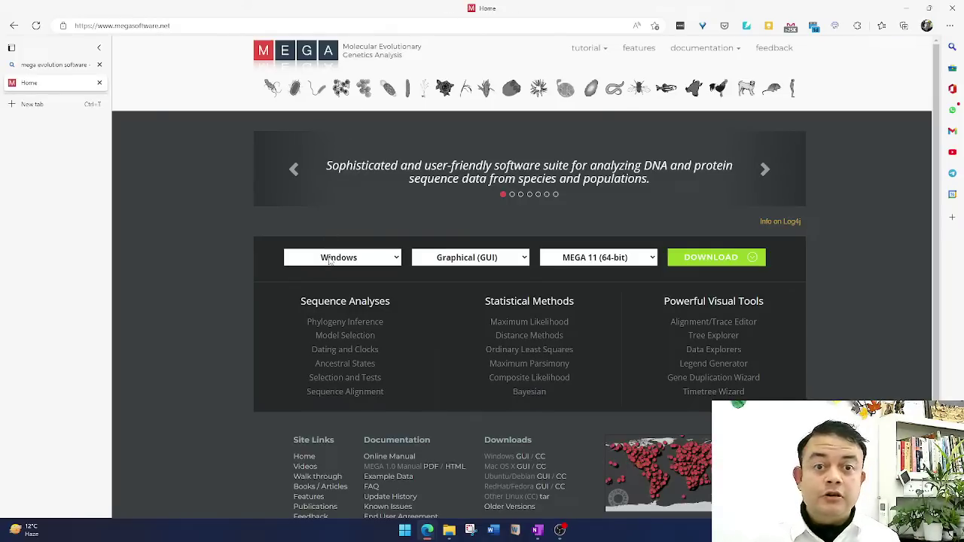
Examine the operating system, interface and version choices offered for the MEGA download.
click(329, 259)
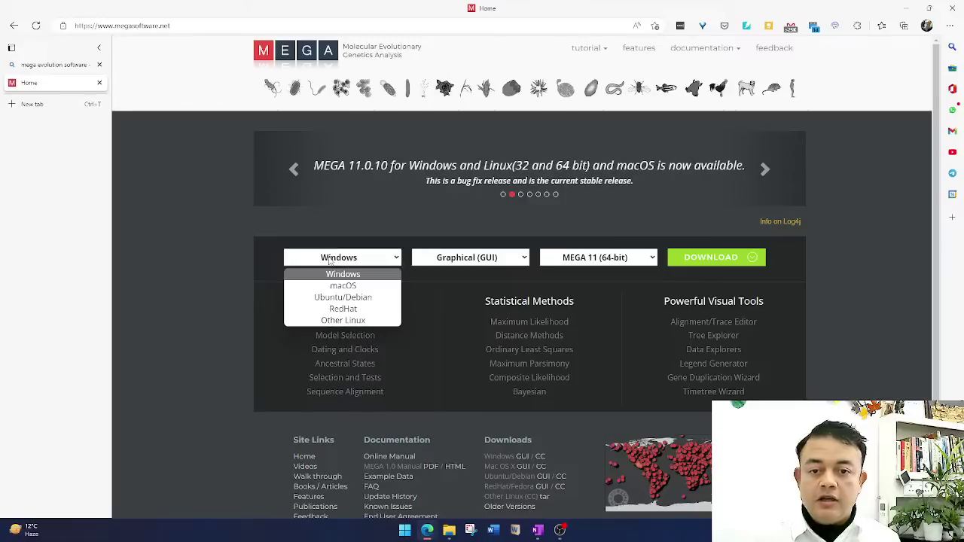
click(330, 260)
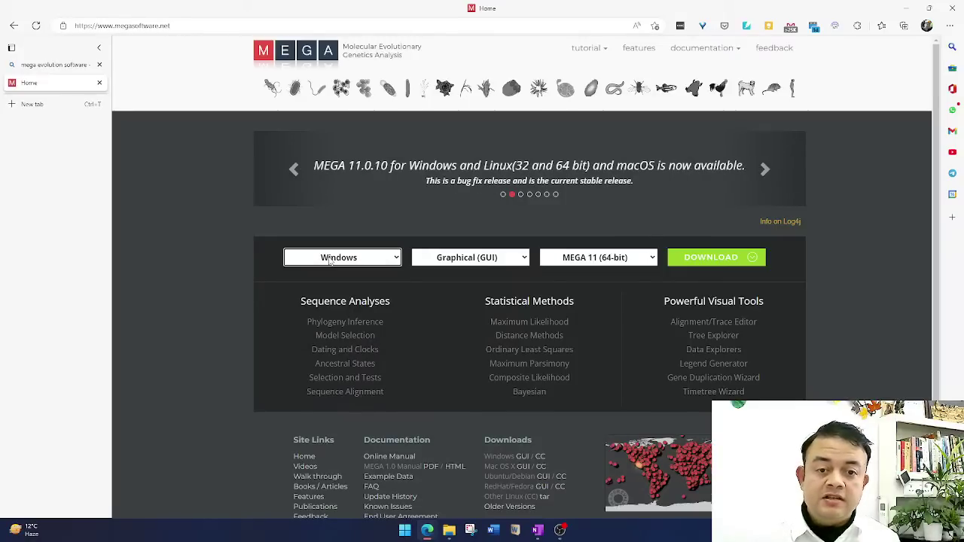
click(502, 264)
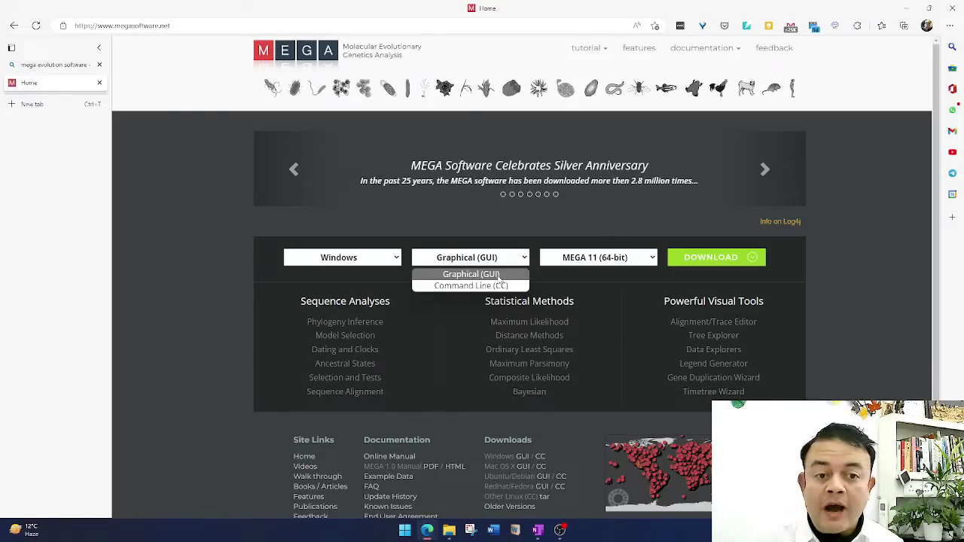
click(597, 258)
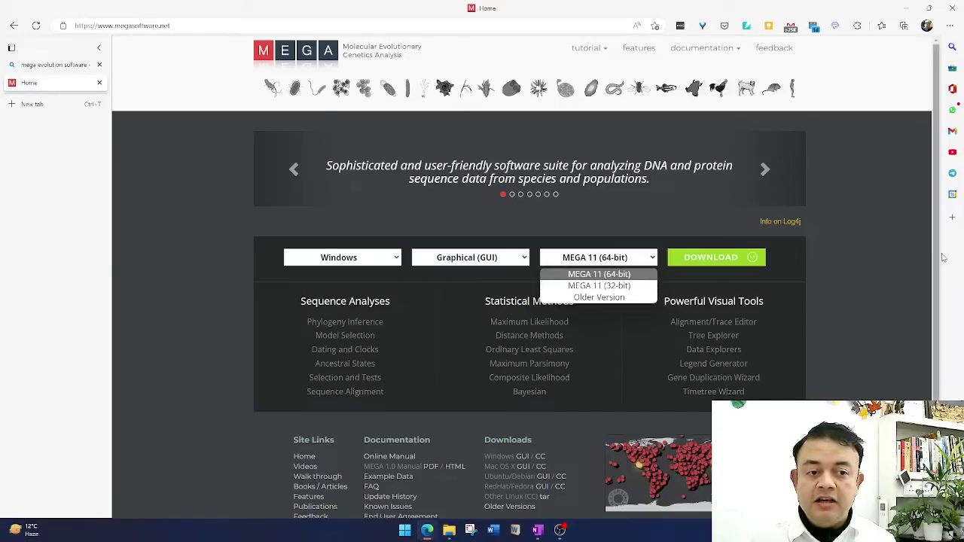
click(894, 239)
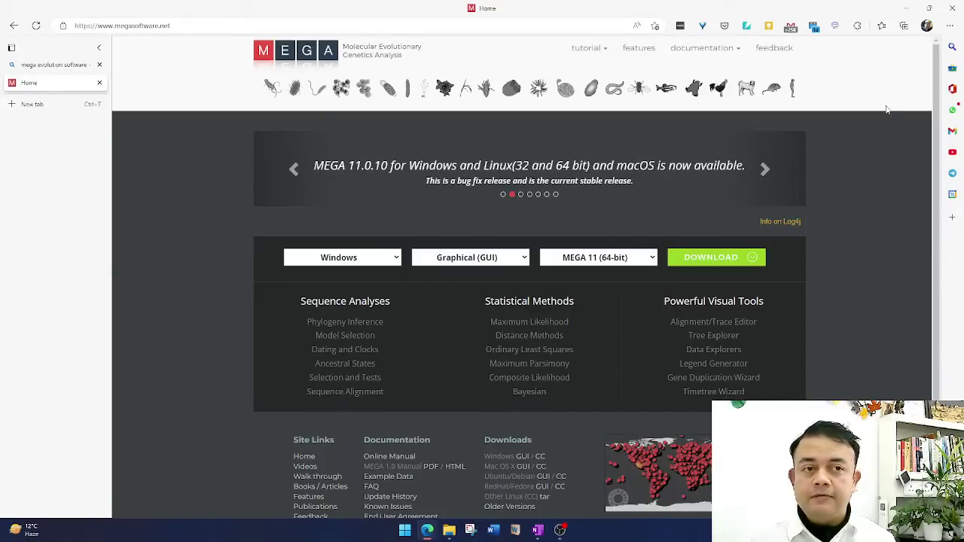
Minimize the browser, launch the installed MEGA11 application and move its window to the middle of the desktop.
click(906, 8)
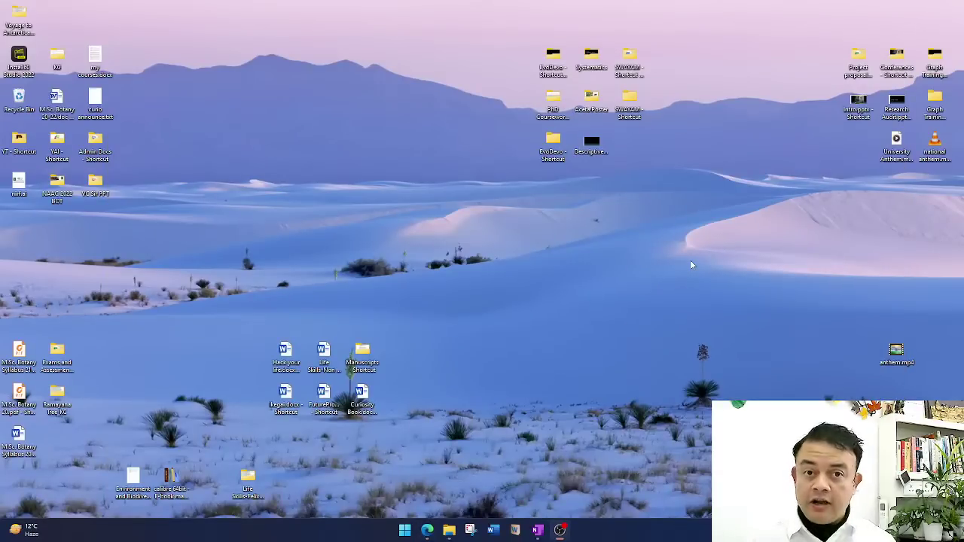
key(super)
text(meg)
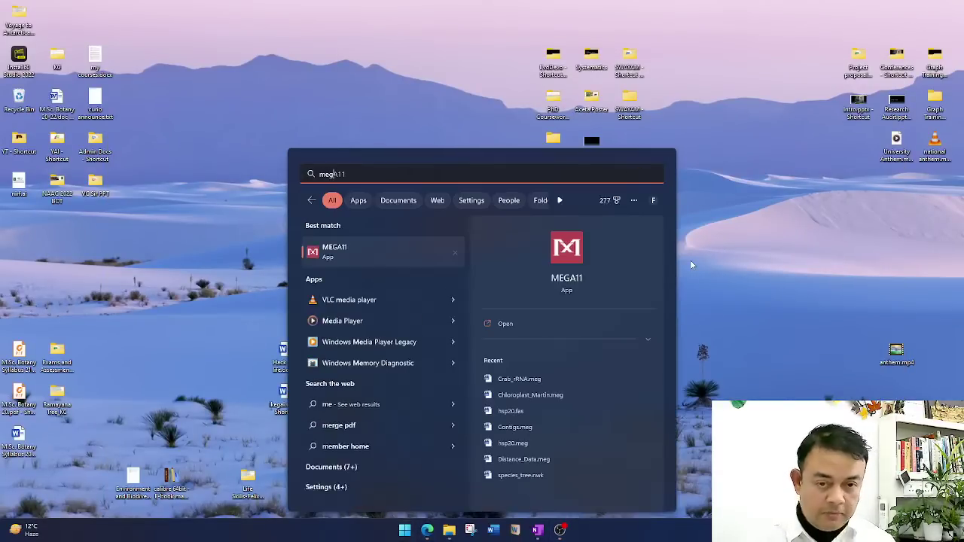
key(Return)
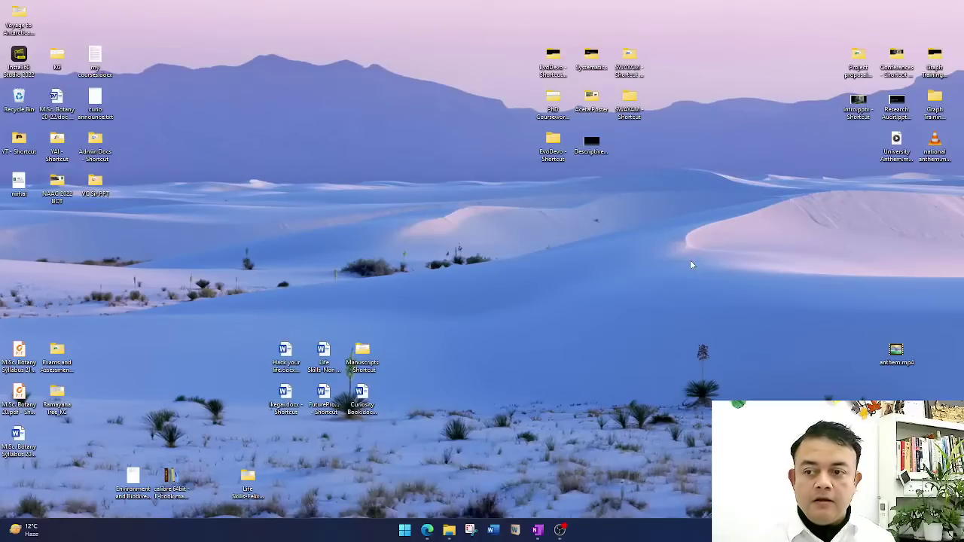
drag(341, 119, 539, 122)
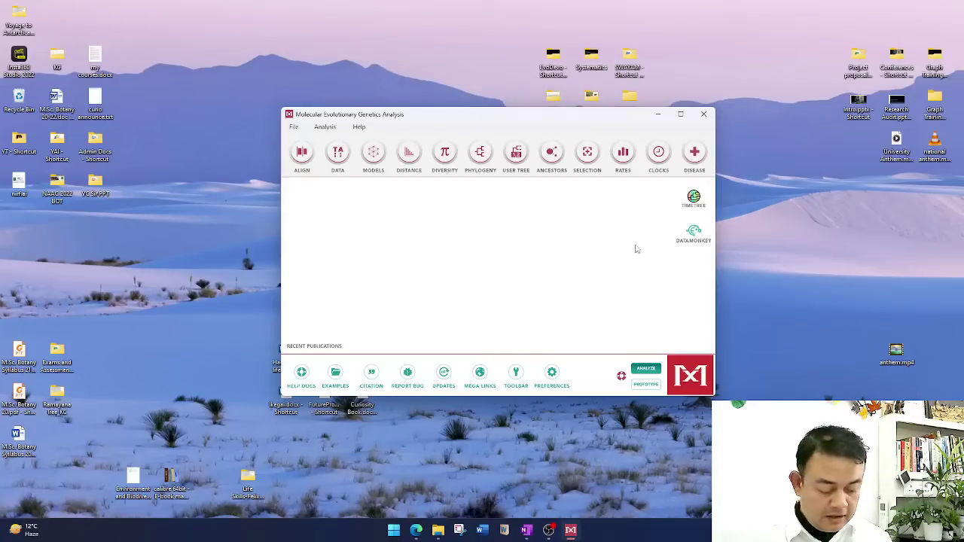
Magnify the screen to 200% to inspect the MEGA toolbar, and return the magnification to 100%.
key(super+plus)
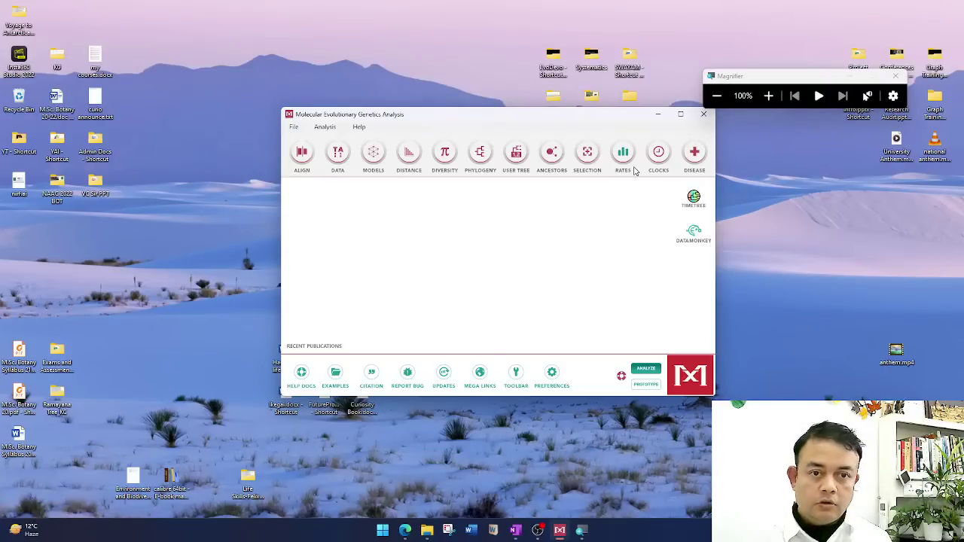
key(super+plus)
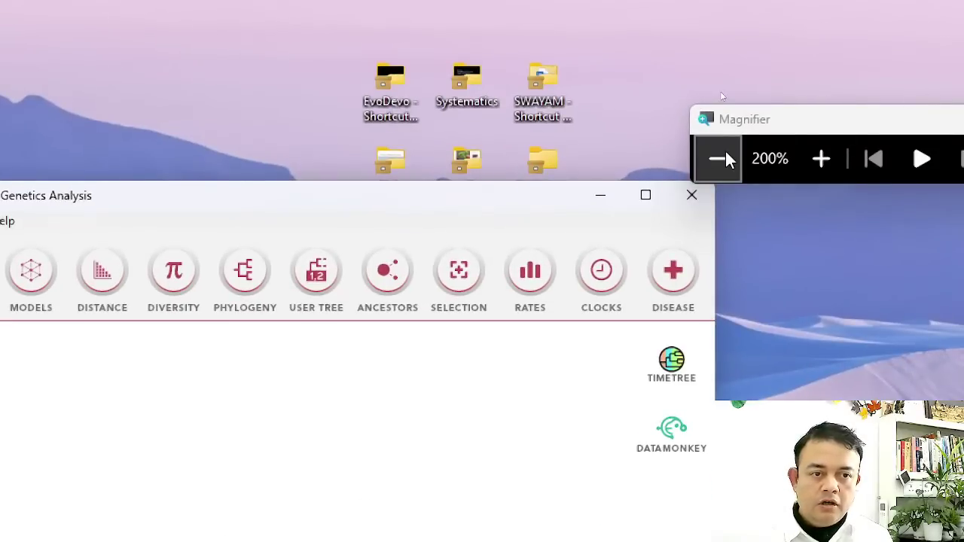
click(718, 159)
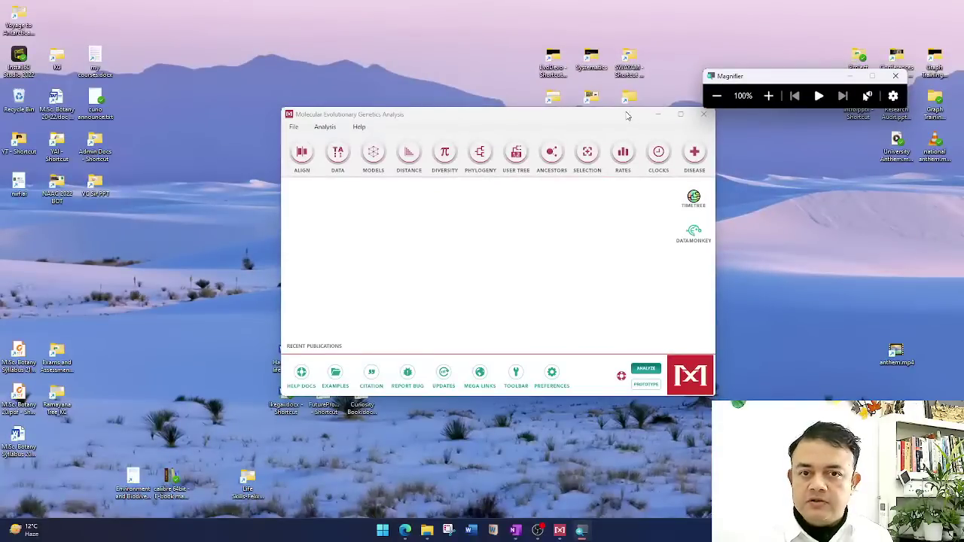
Reposition the MEGA window and open the example data file Crab_rRNA.meg from the Examples folder.
drag(586, 119, 522, 171)
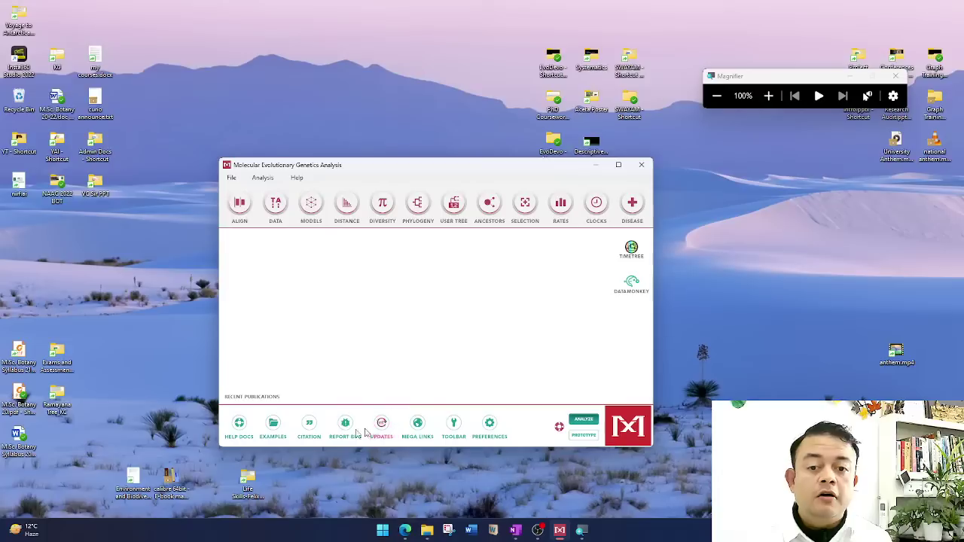
click(273, 426)
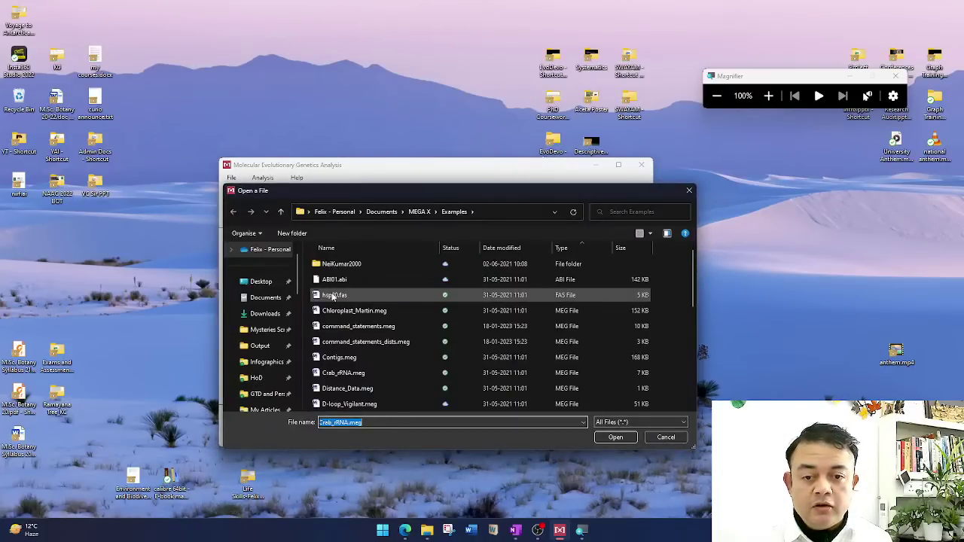
scroll(343, 299, down, 1)
scroll(343, 300, up, 1)
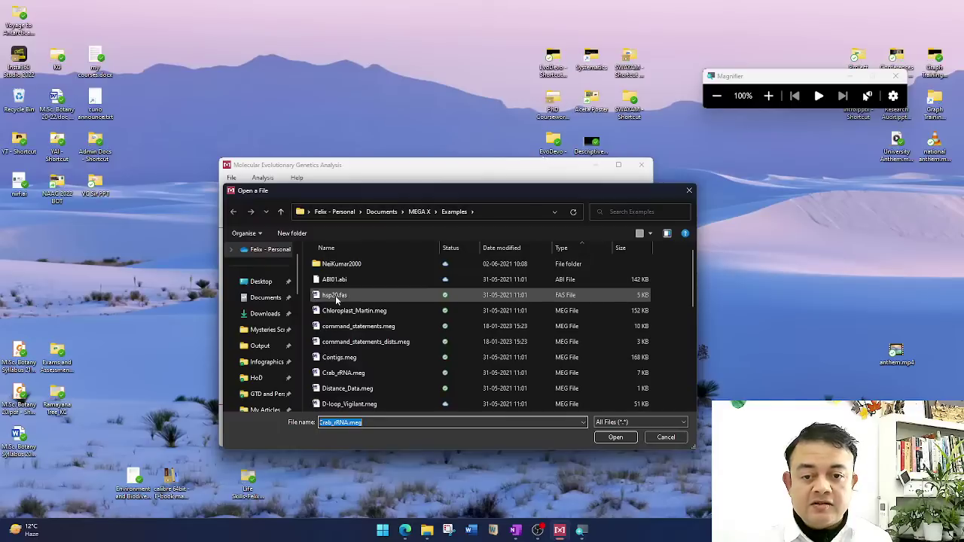
click(336, 299)
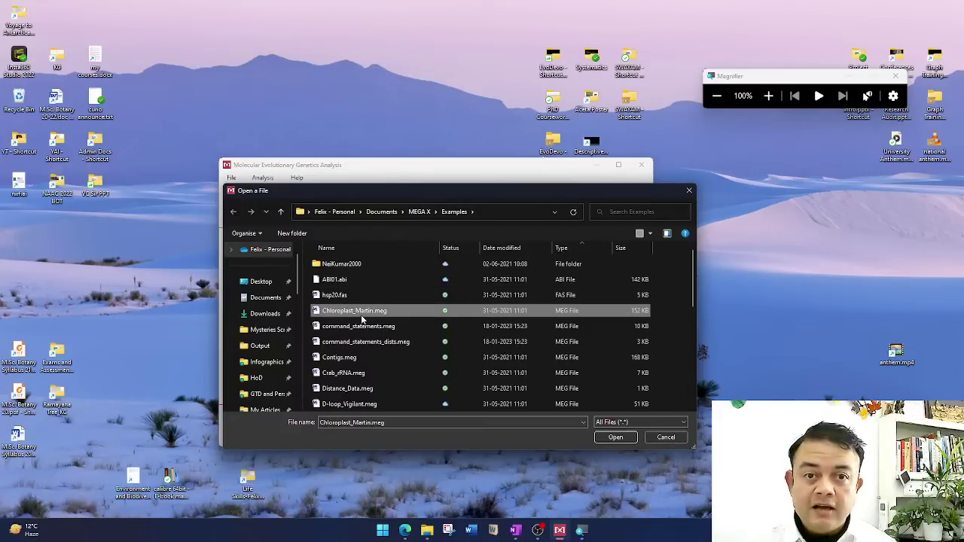
click(366, 374)
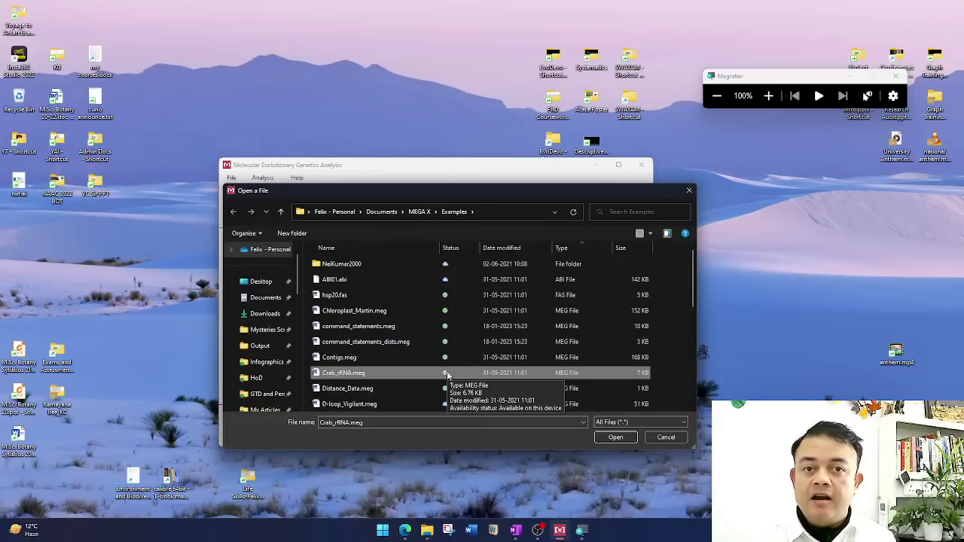
scroll(401, 370, down, 5)
scroll(388, 324, up, 5)
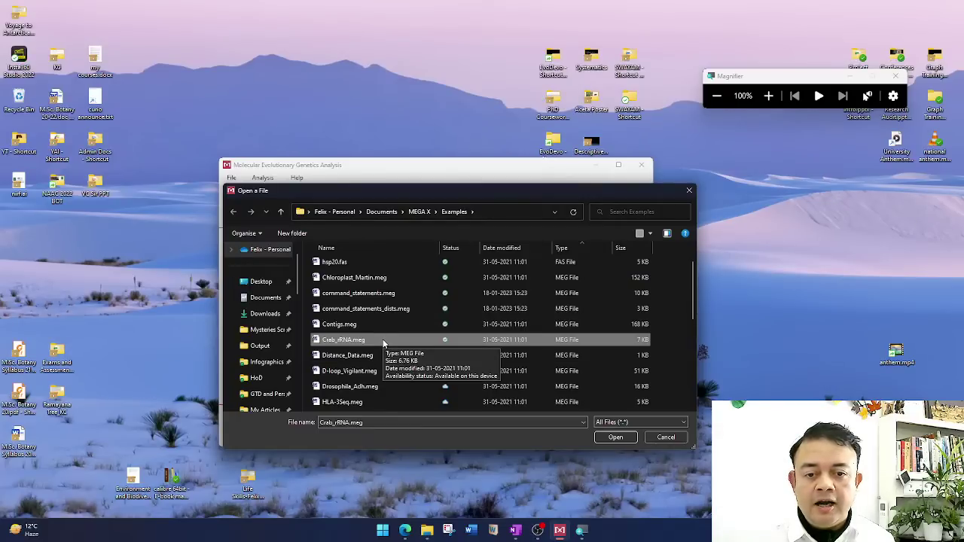
click(616, 437)
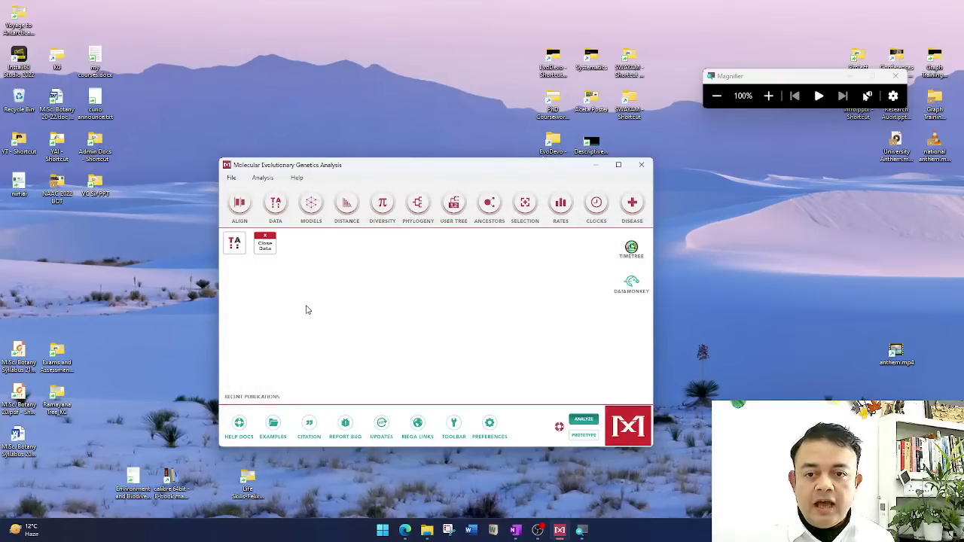
Examine the crab rRNA sequence alignment across its sites in the Sequence Data Explorer, and close the explorer.
click(236, 249)
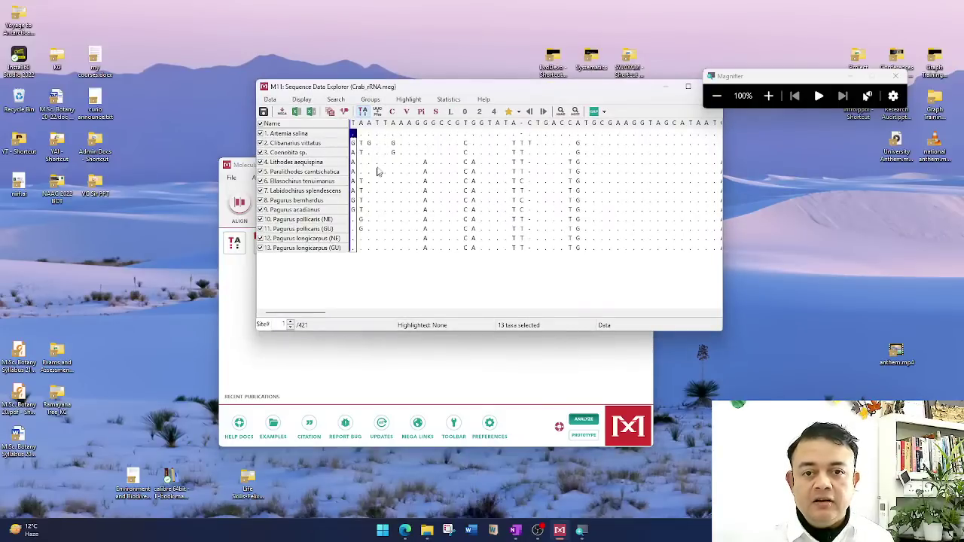
drag(313, 314, 524, 312)
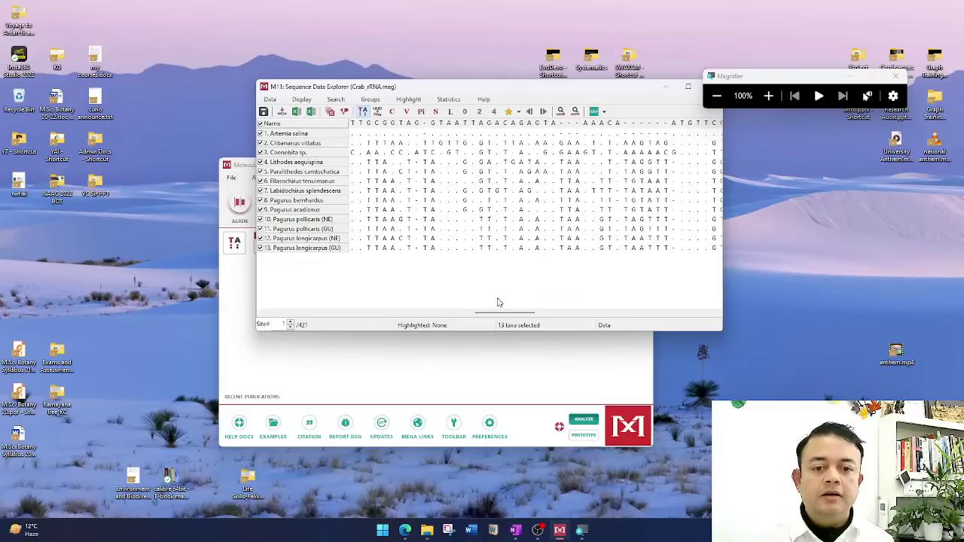
drag(503, 312, 460, 305)
drag(631, 89, 544, 92)
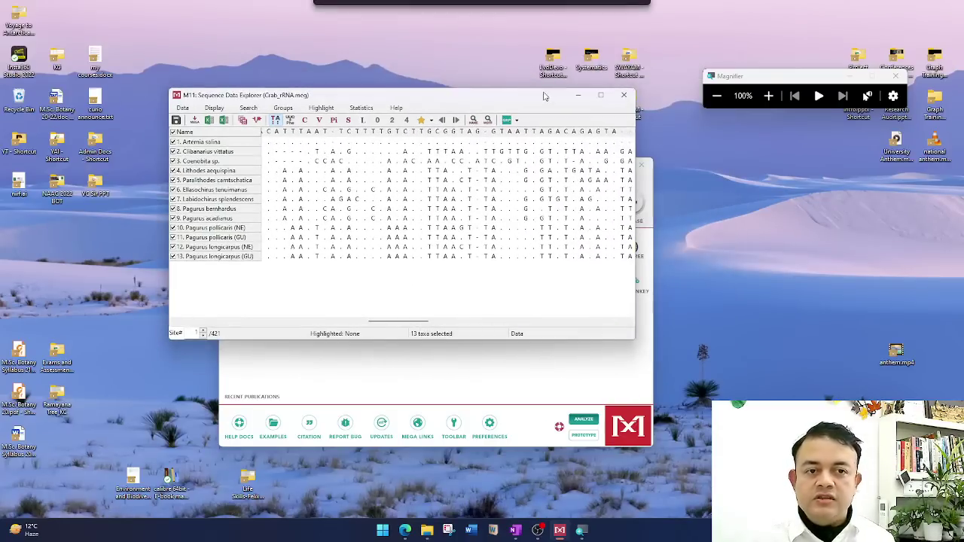
click(623, 92)
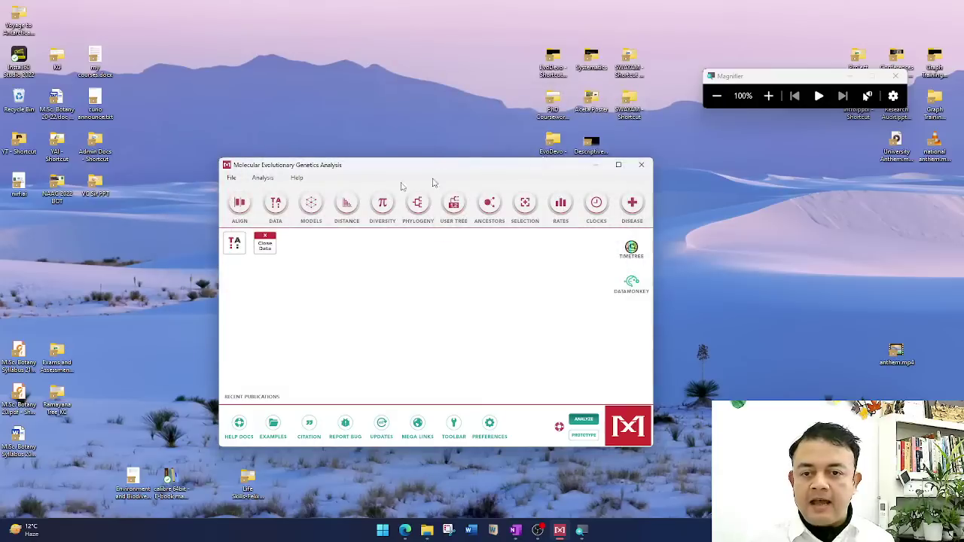
click(312, 203)
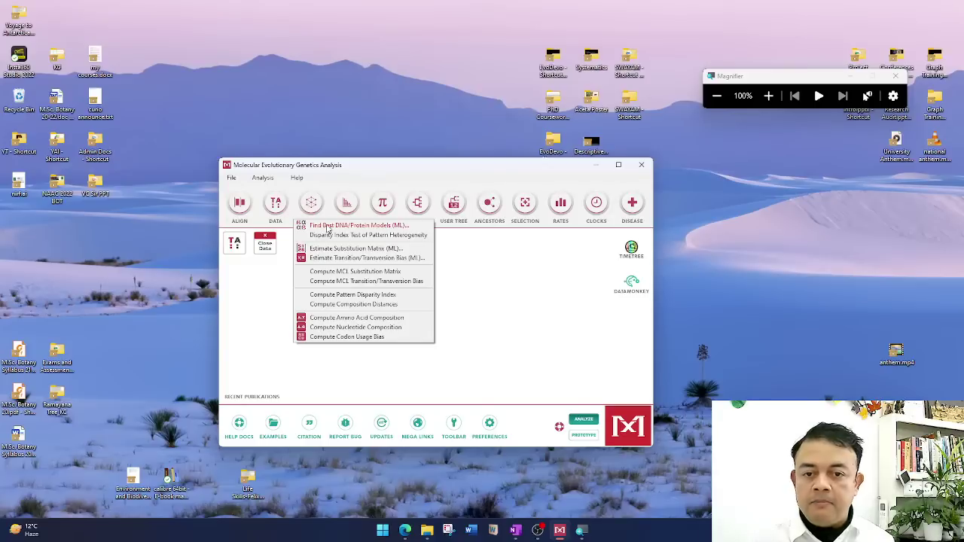
click(370, 167)
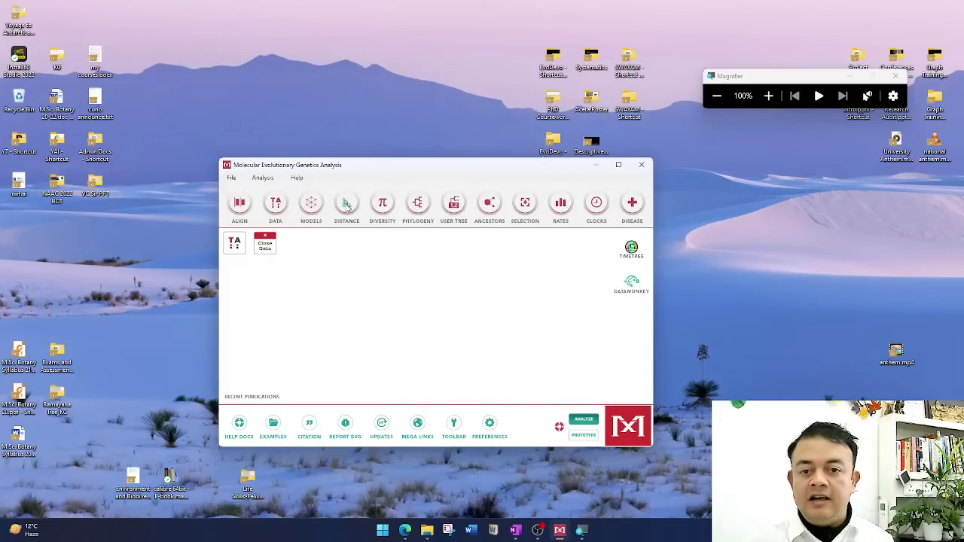
click(347, 205)
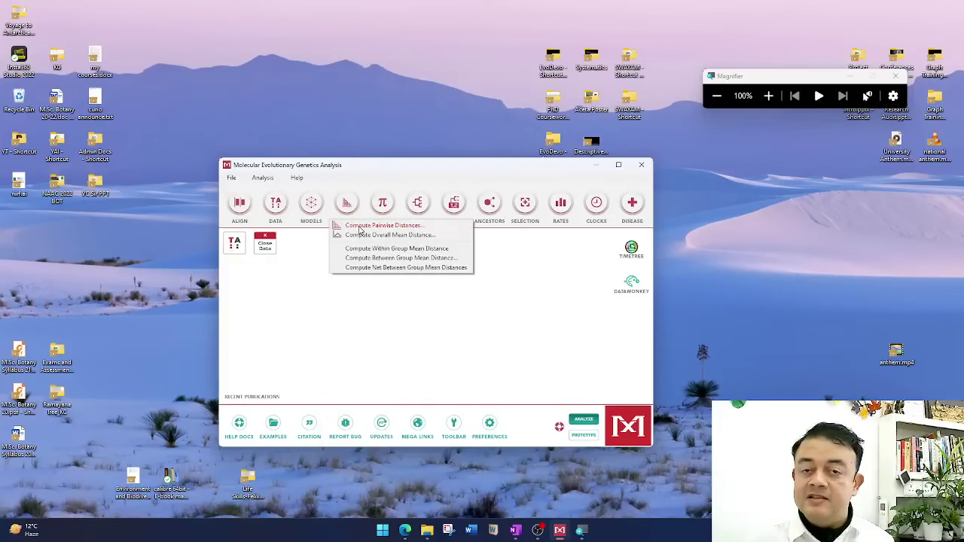
click(394, 170)
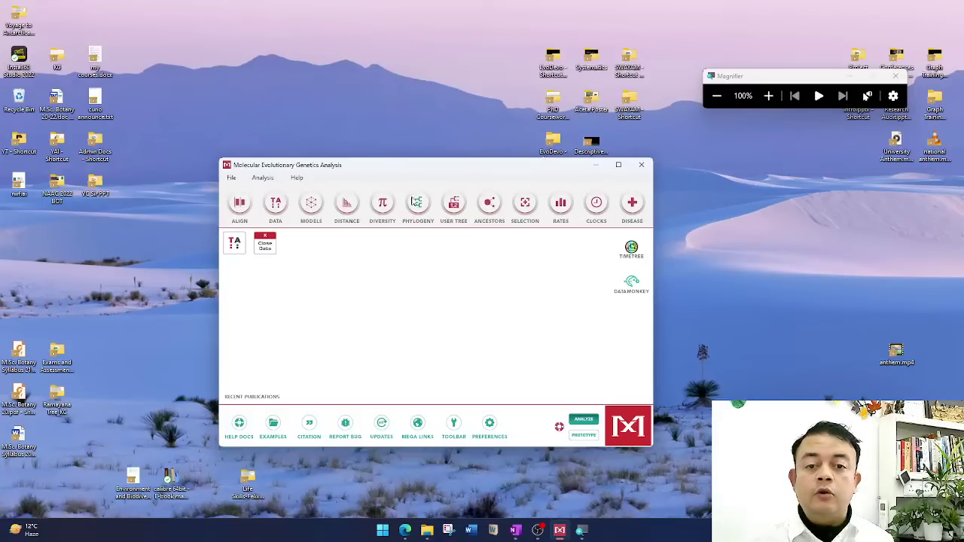
click(418, 204)
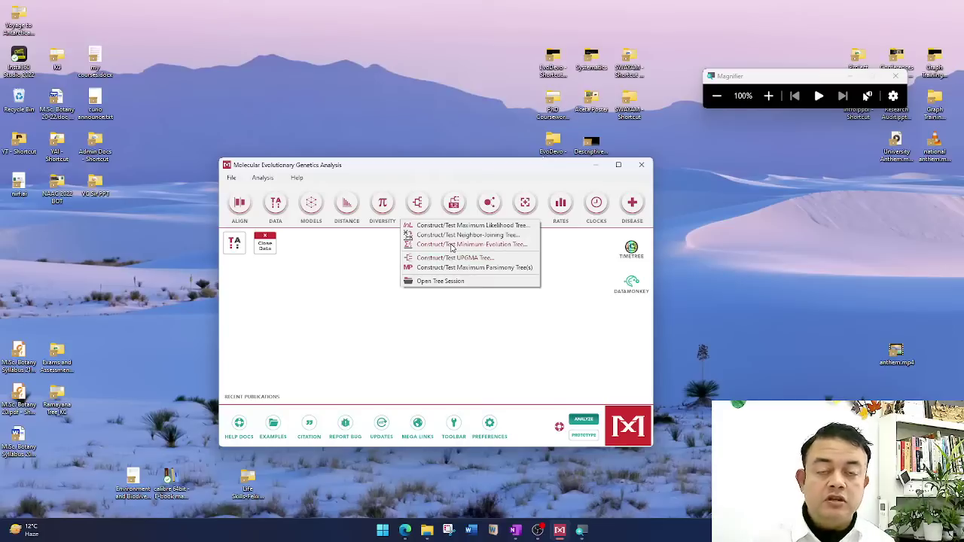
click(347, 304)
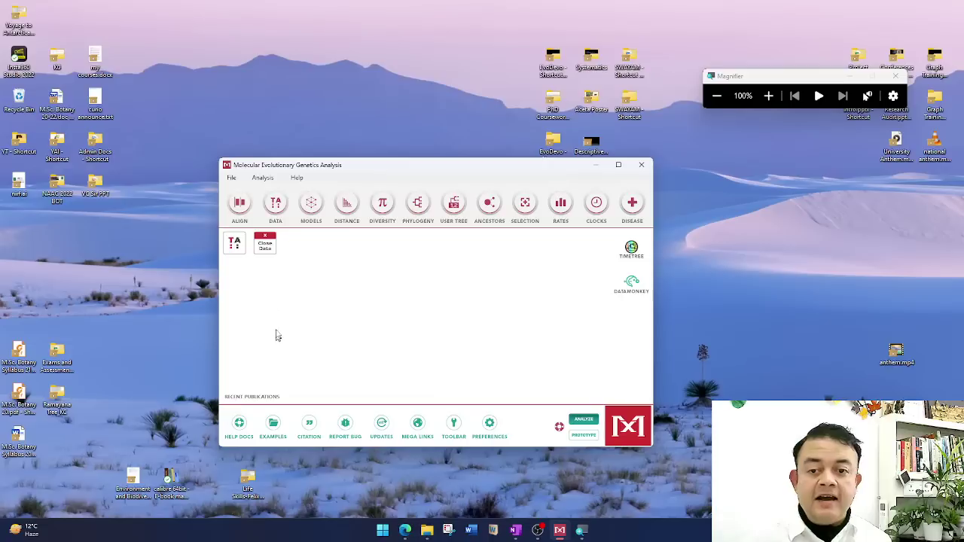
Close the active crab data without creating a session file, and open MEGA's built-in web browser.
click(266, 240)
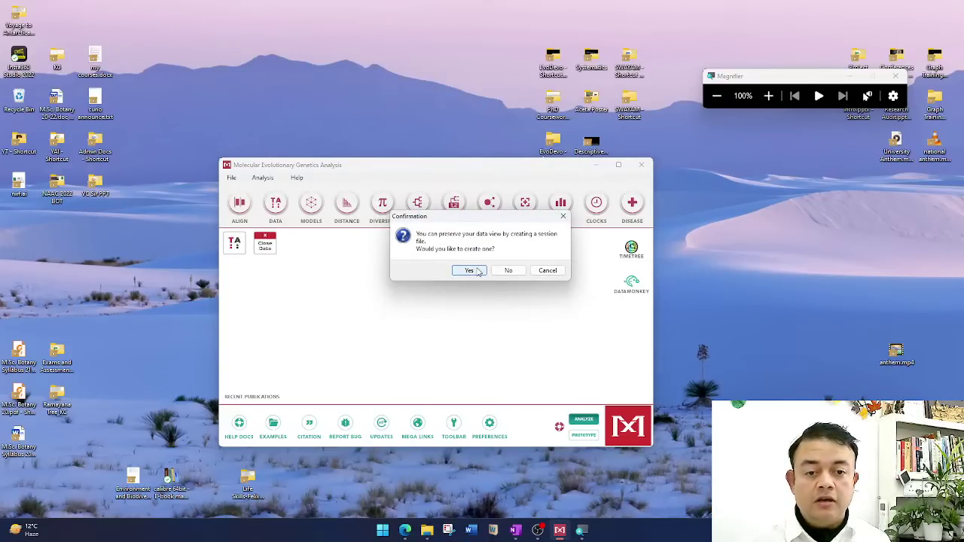
click(500, 274)
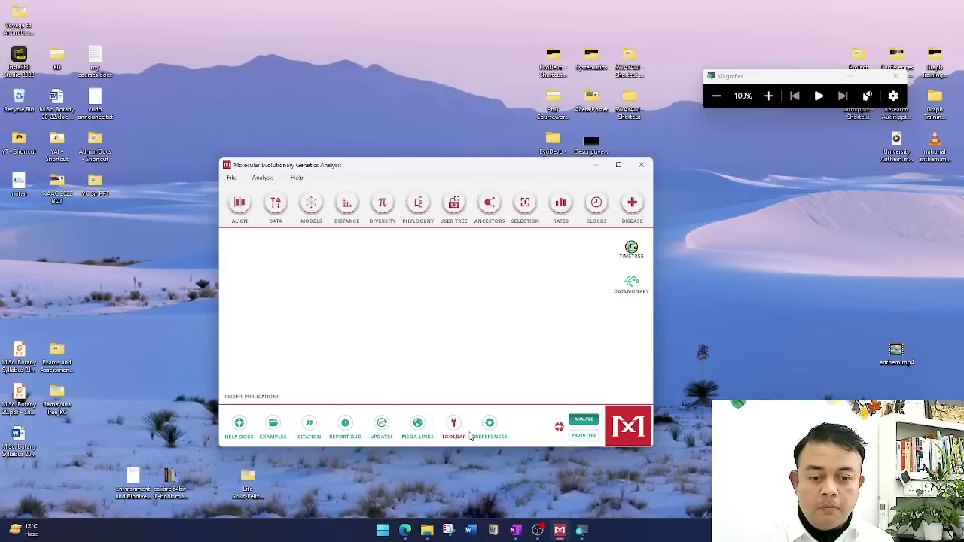
click(420, 425)
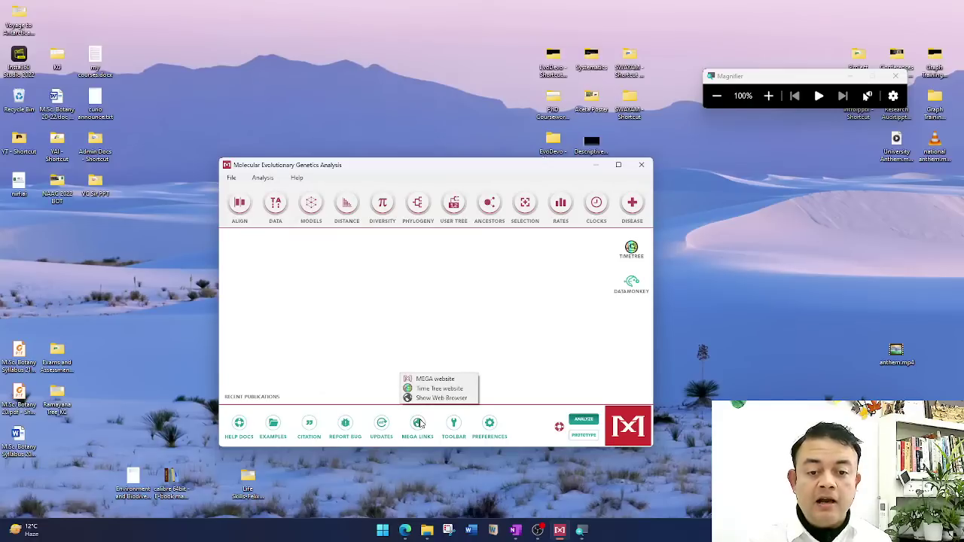
click(433, 398)
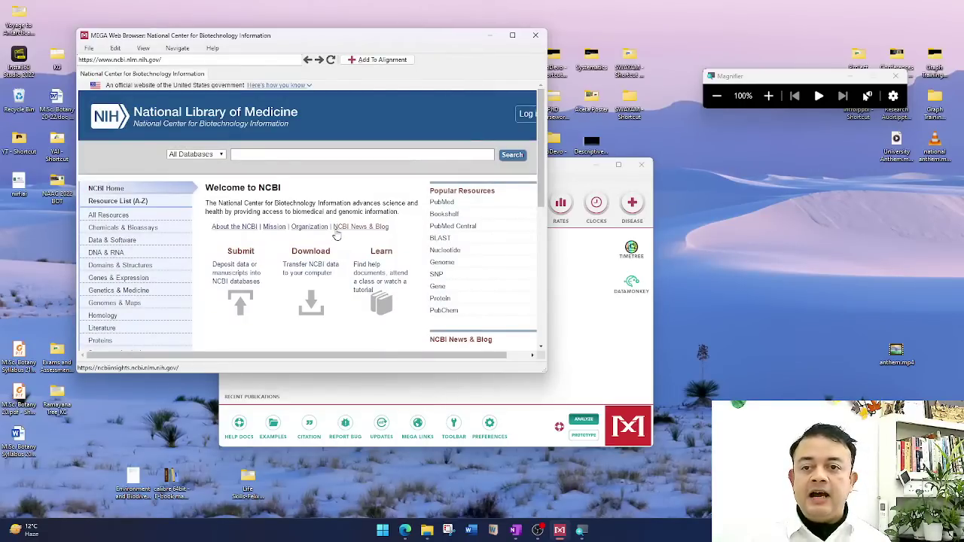
Search the NCBI Nucleotide database for "Ficus benghalensis rbcL".
click(206, 157)
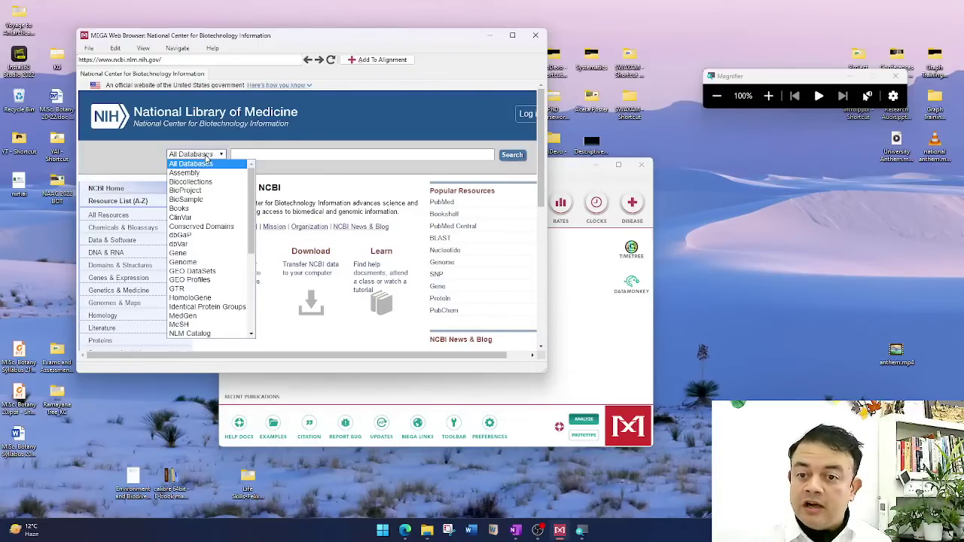
scroll(185, 322, down, 1)
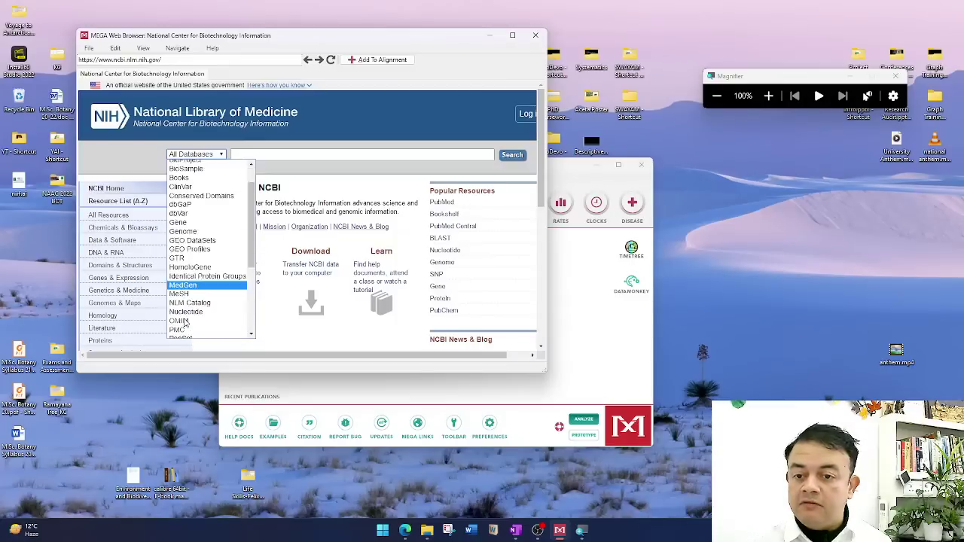
scroll(184, 323, down, 5)
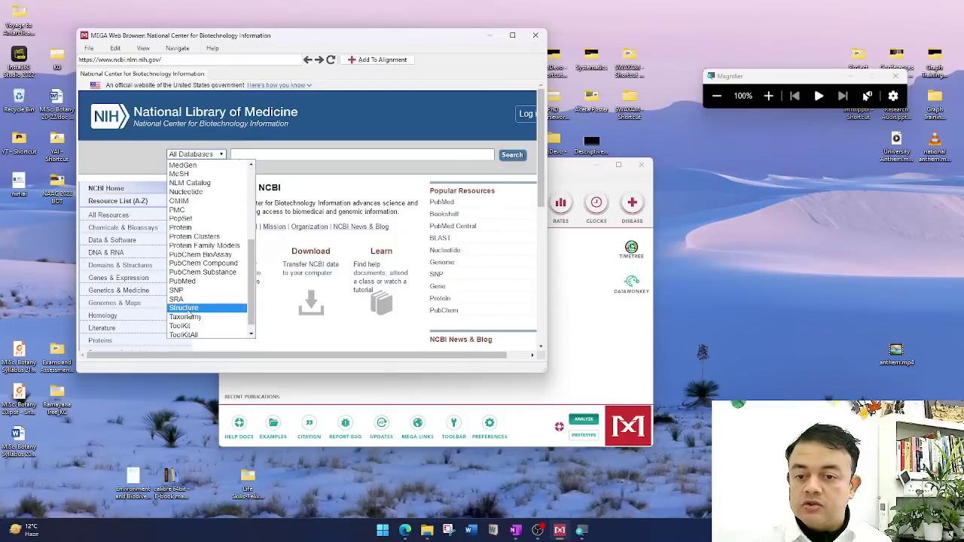
scroll(185, 323, up, 4)
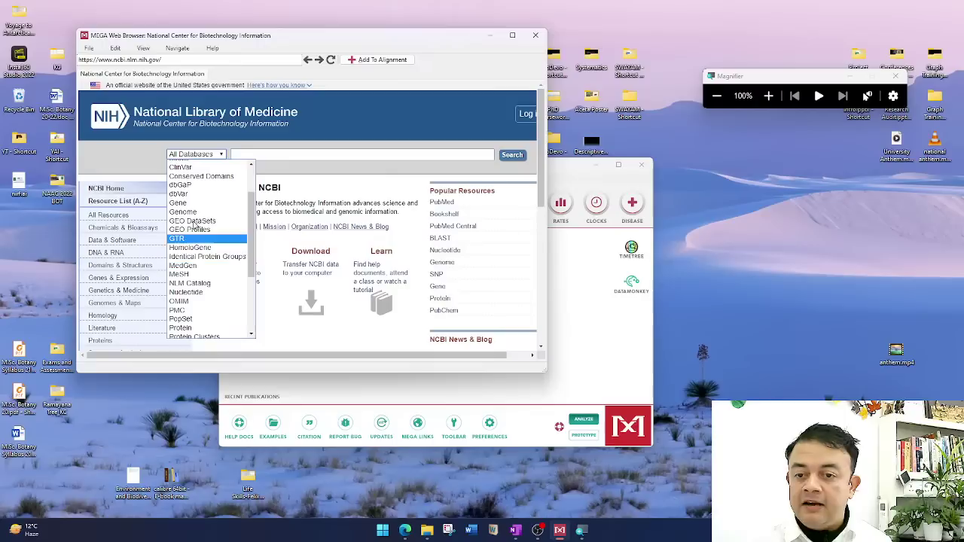
click(198, 293)
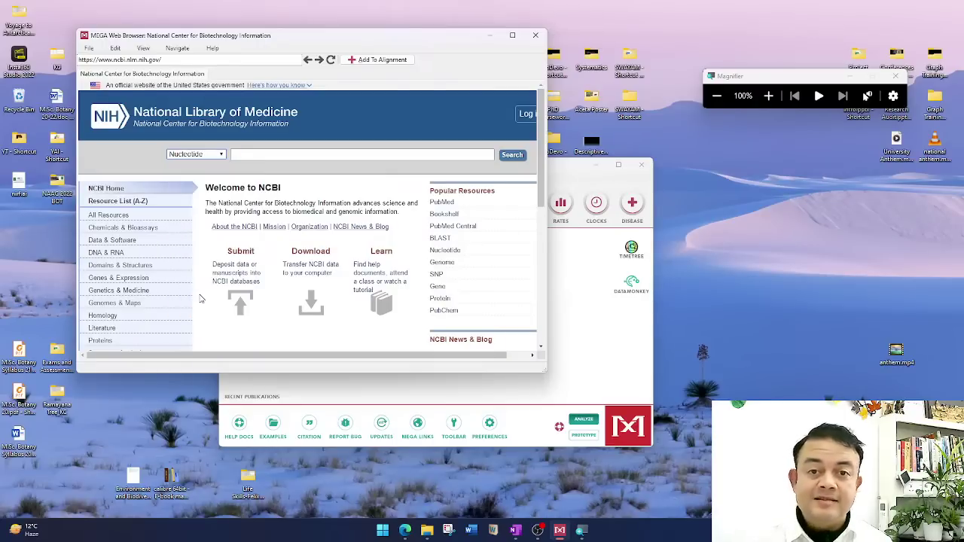
click(229, 159)
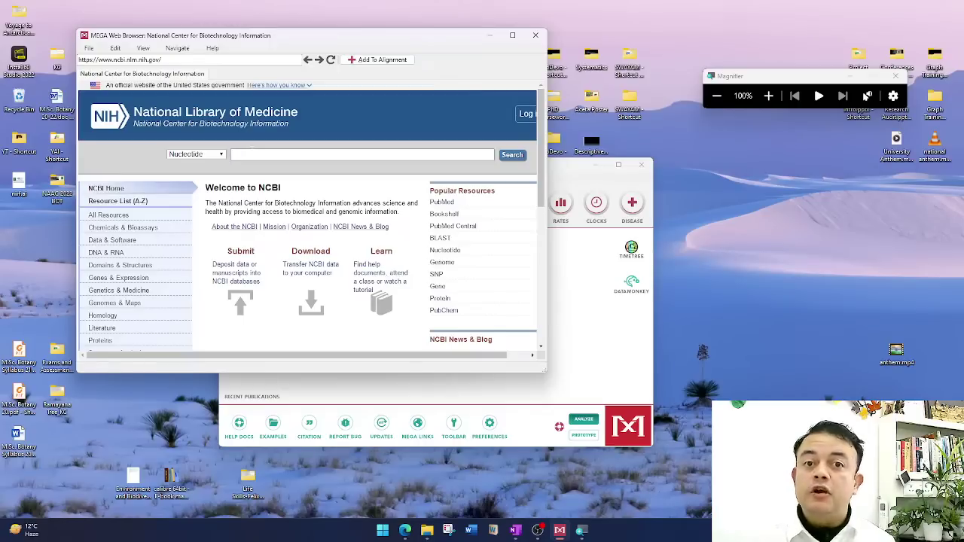
text(Ficus benghalensis)
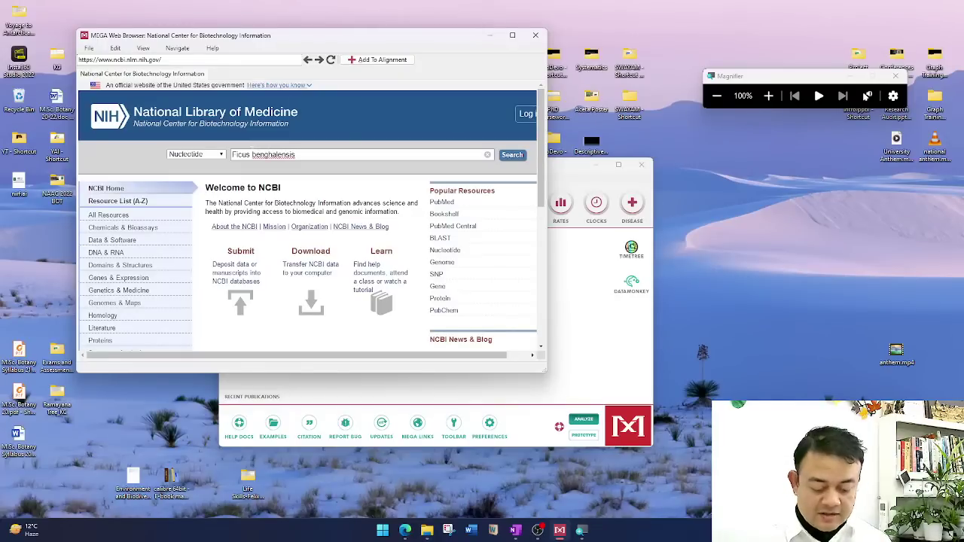
text( rbc)
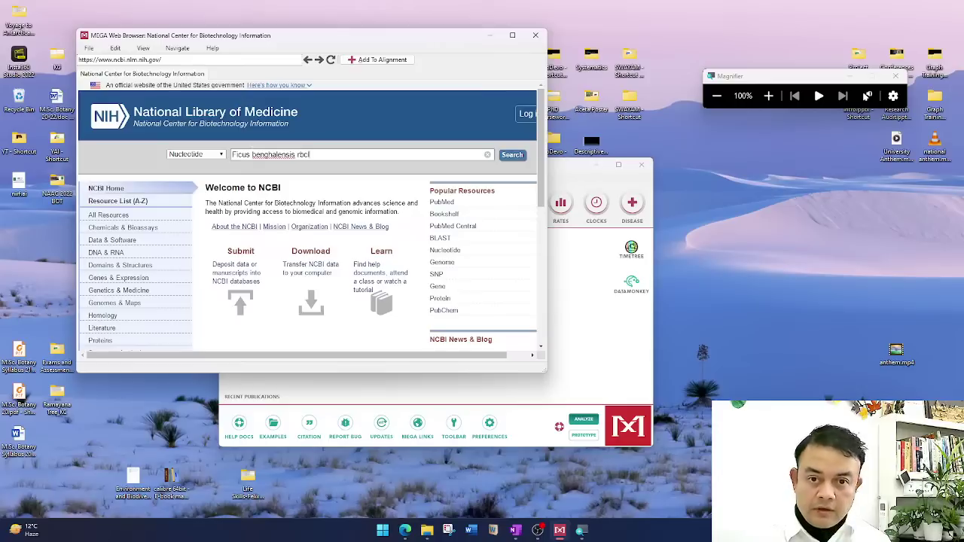
text(L)
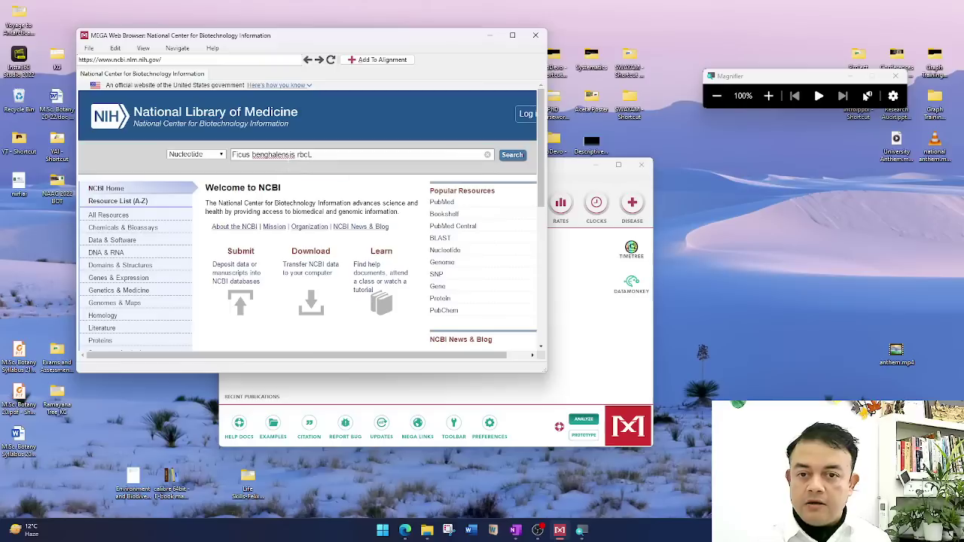
click(513, 156)
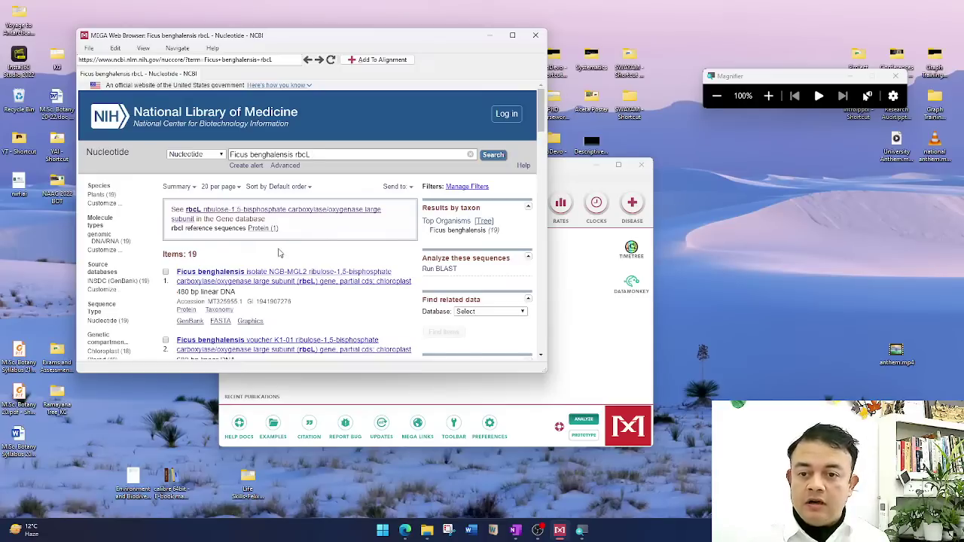
Magnify the screen and open the rbcL record in the Gene database linked above the search results.
scroll(215, 263, down, 7)
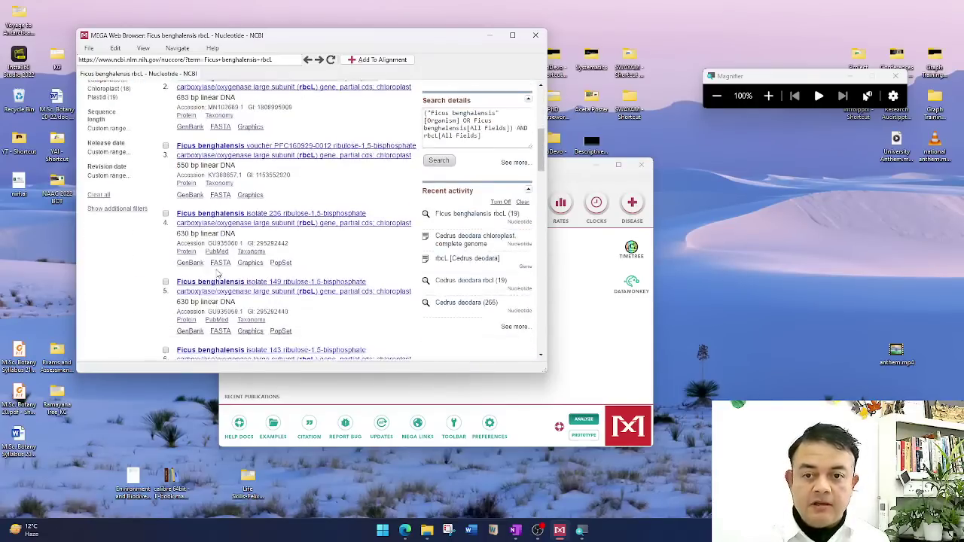
scroll(216, 275, up, 8)
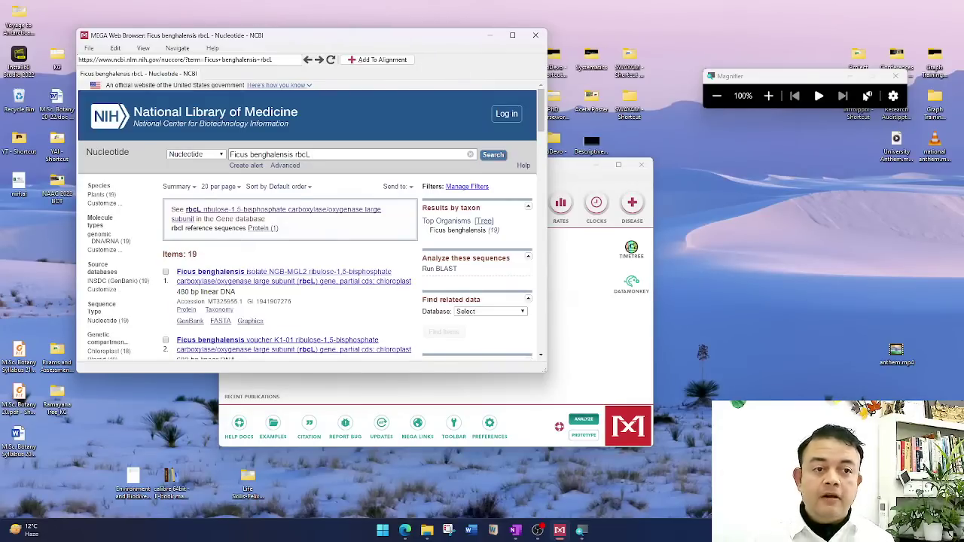
click(769, 96)
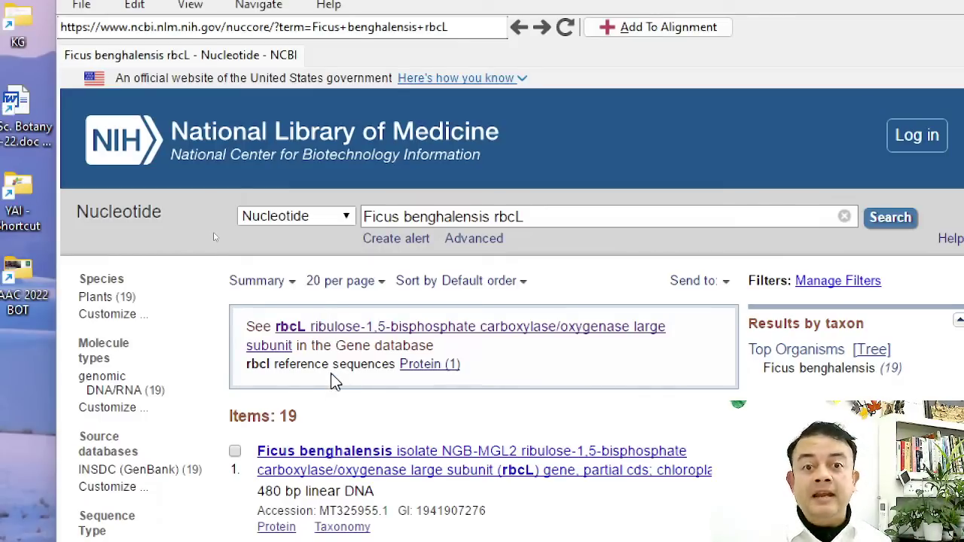
click(312, 329)
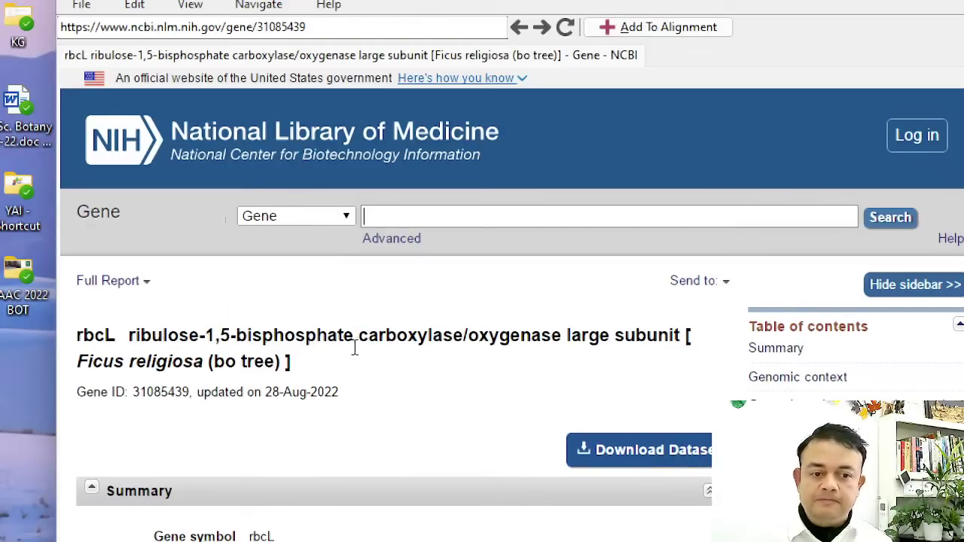
Open the GenBank nucleotide record for genomic sequence NC_033979.1 from the rbcL gene page, and reload the page.
scroll(347, 315, down, 1)
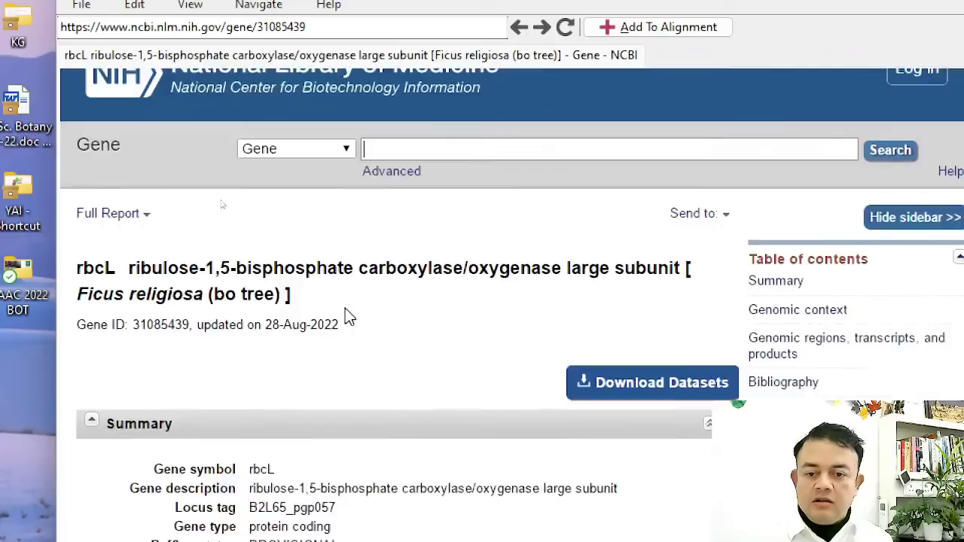
scroll(344, 309, down, 5)
scroll(344, 309, down, 6)
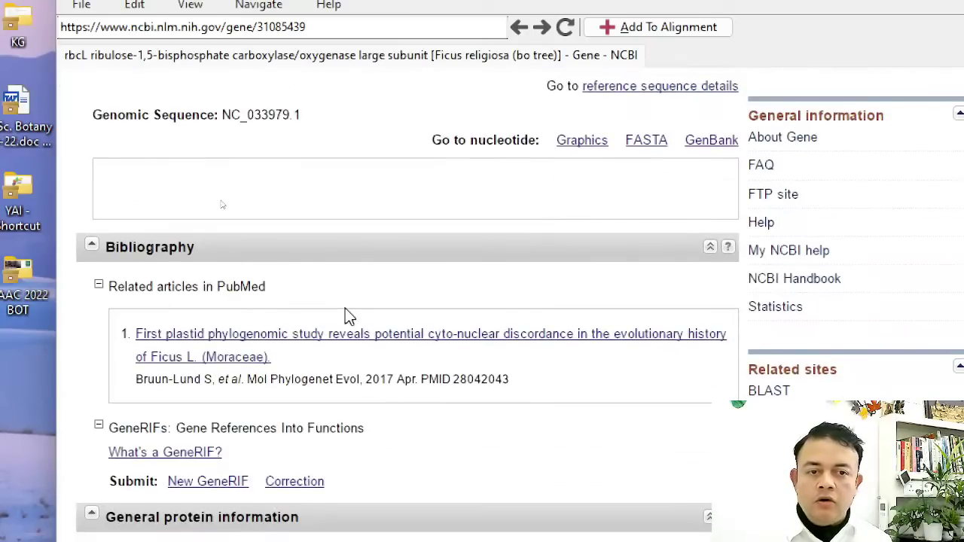
click(704, 144)
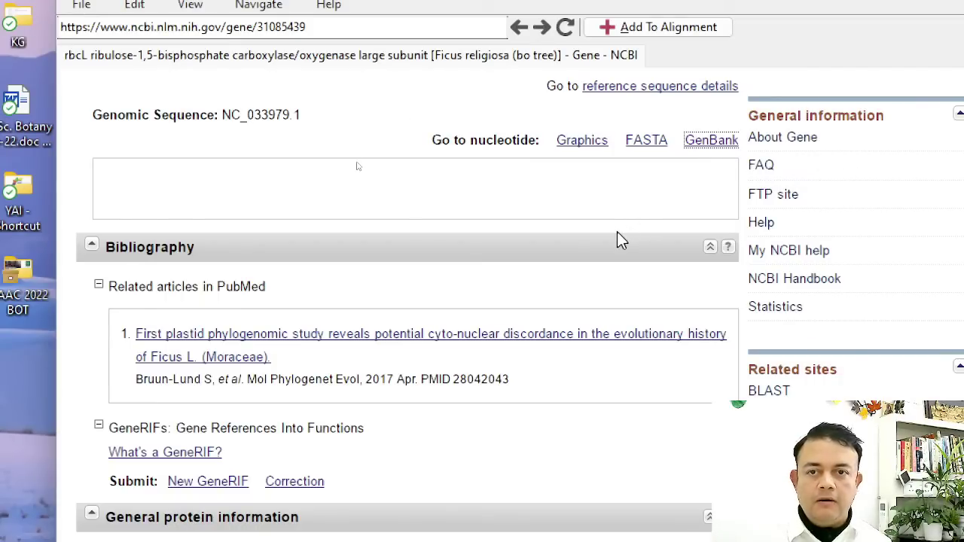
scroll(617, 233, down, 3)
scroll(617, 233, down, 1)
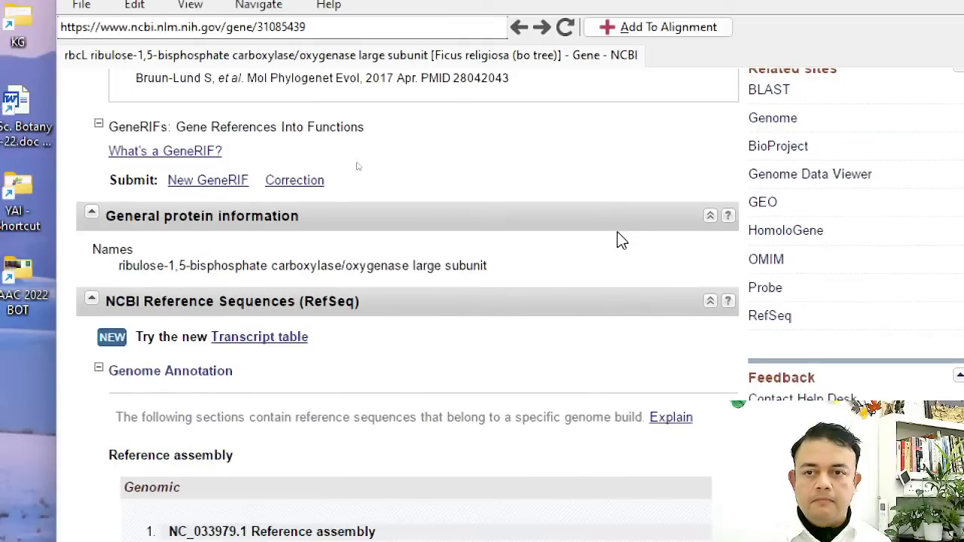
scroll(617, 232, down, 4)
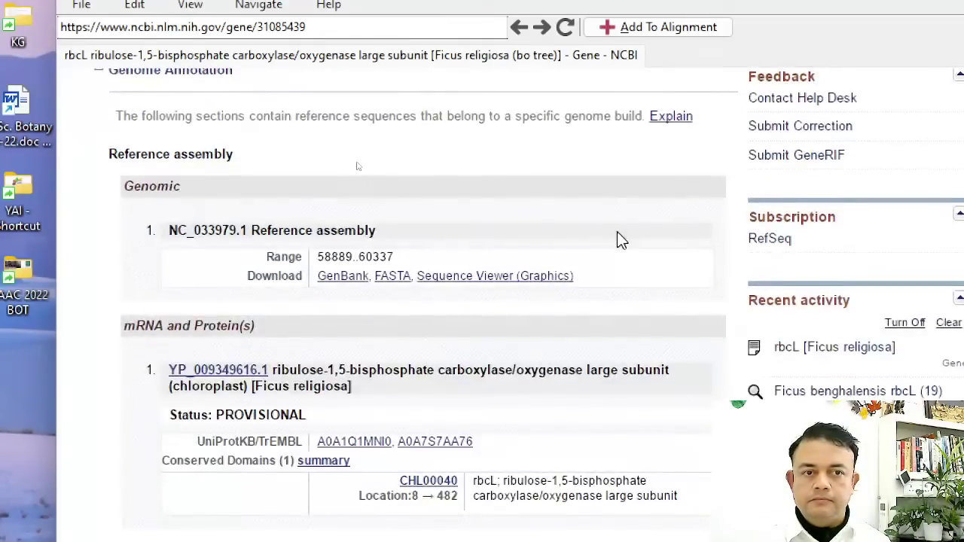
scroll(617, 233, up, 4)
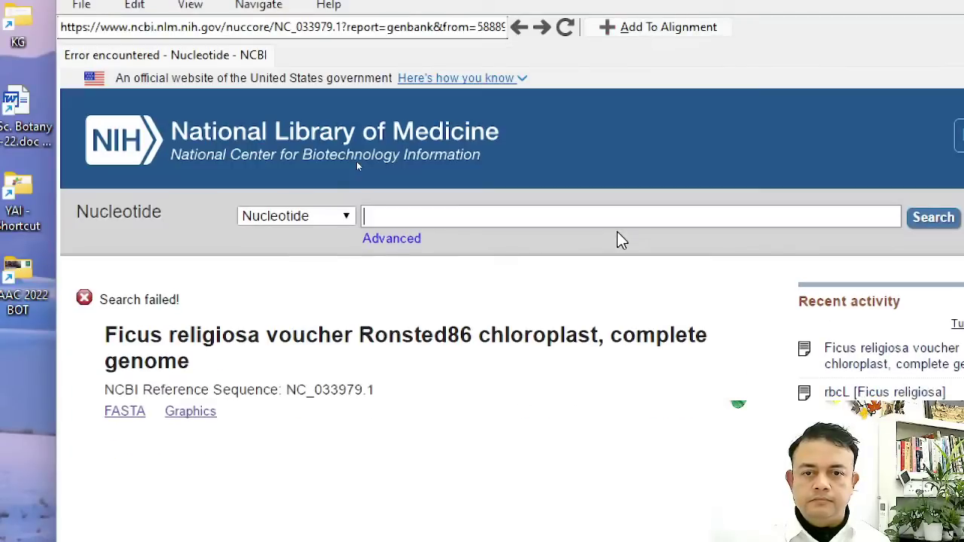
scroll(519, 298, down, 5)
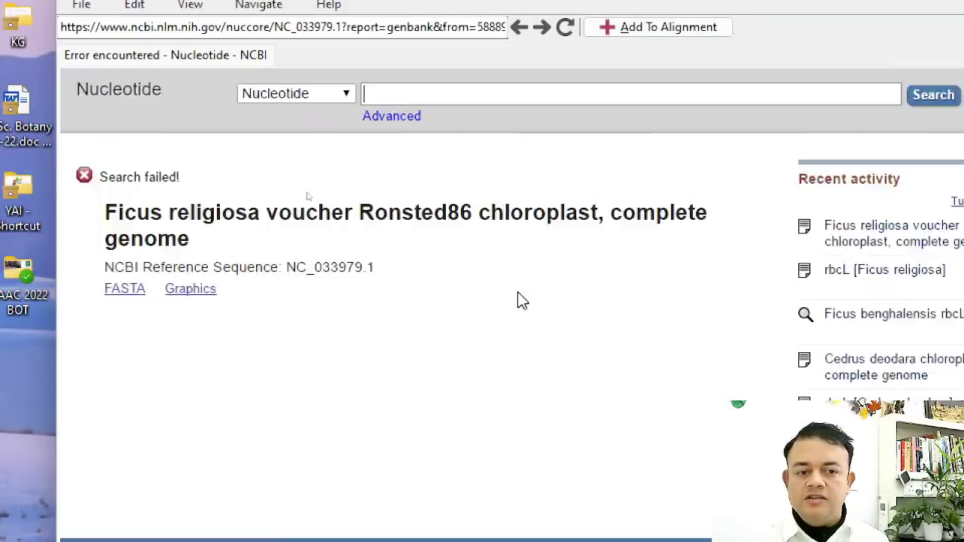
scroll(511, 292, up, 4)
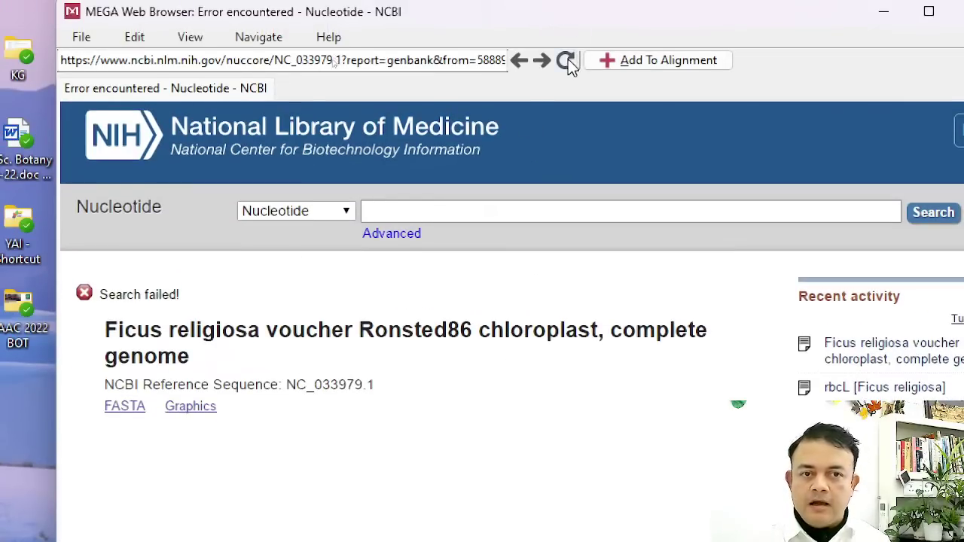
click(565, 60)
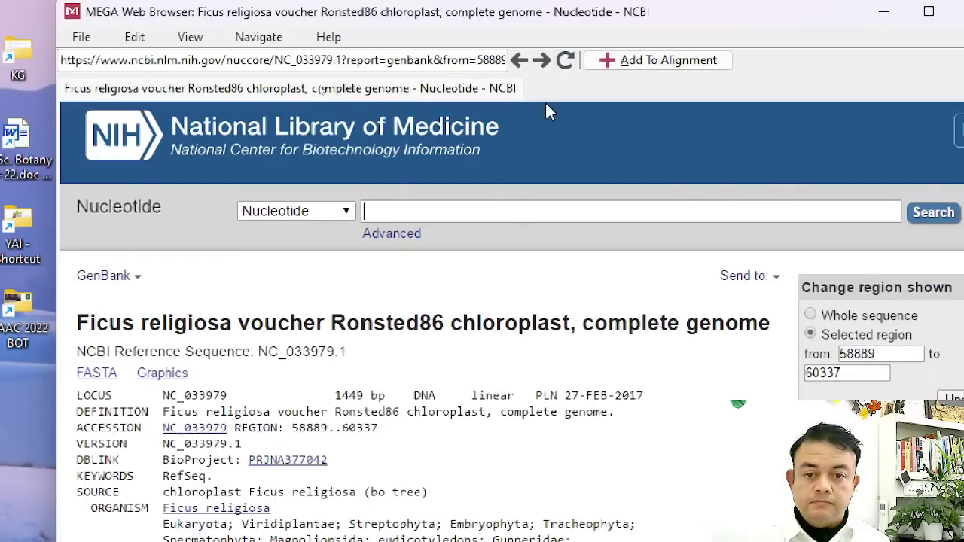
Add the Ficus religiosa GenBank record to the alignment, importing only the CDS with rbcL sites 1..1449 selected.
scroll(479, 399, down, 15)
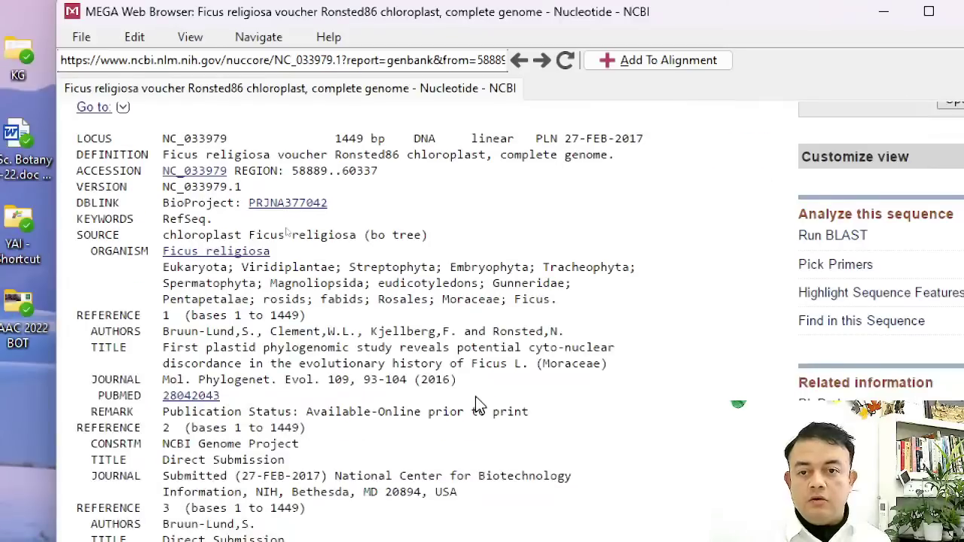
scroll(478, 398, down, 5)
scroll(479, 398, up, 5)
scroll(477, 398, up, 15)
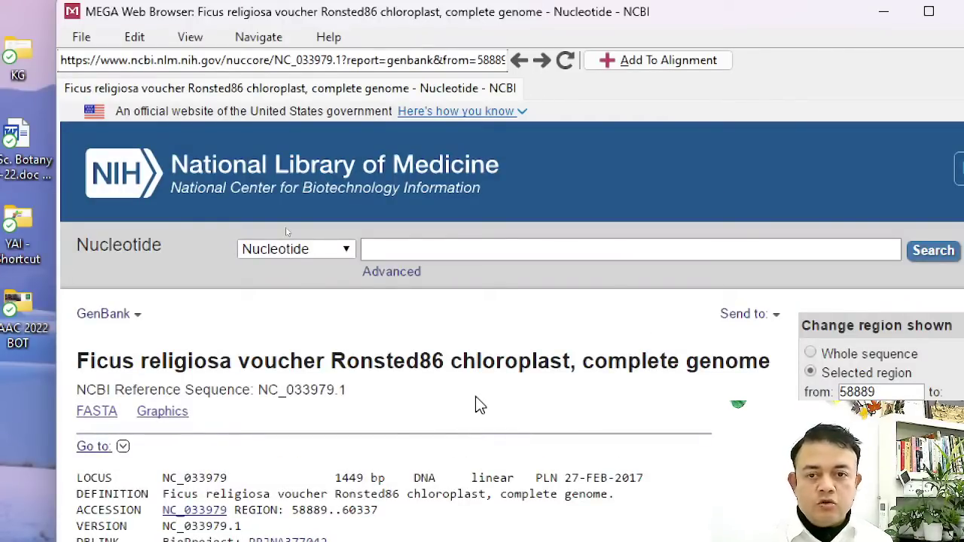
click(647, 64)
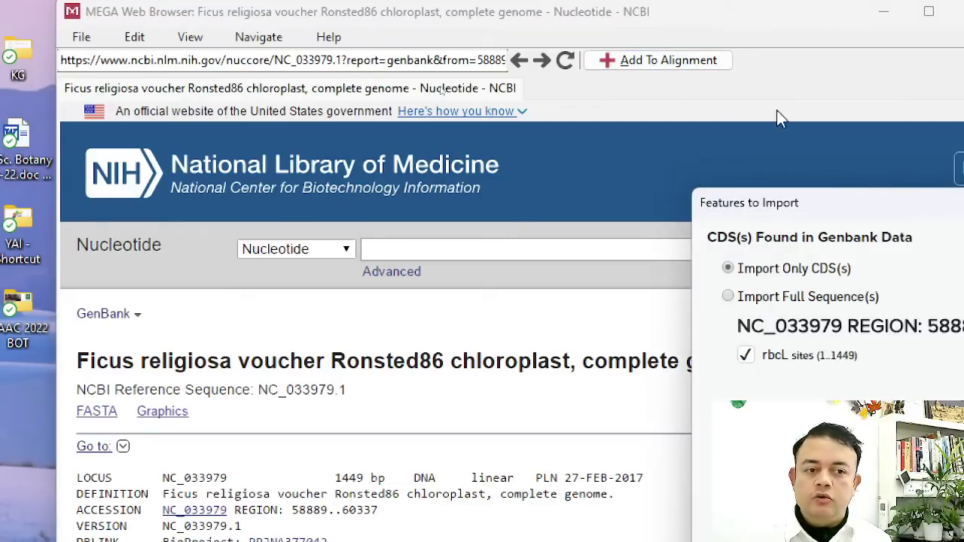
drag(816, 205, 315, 41)
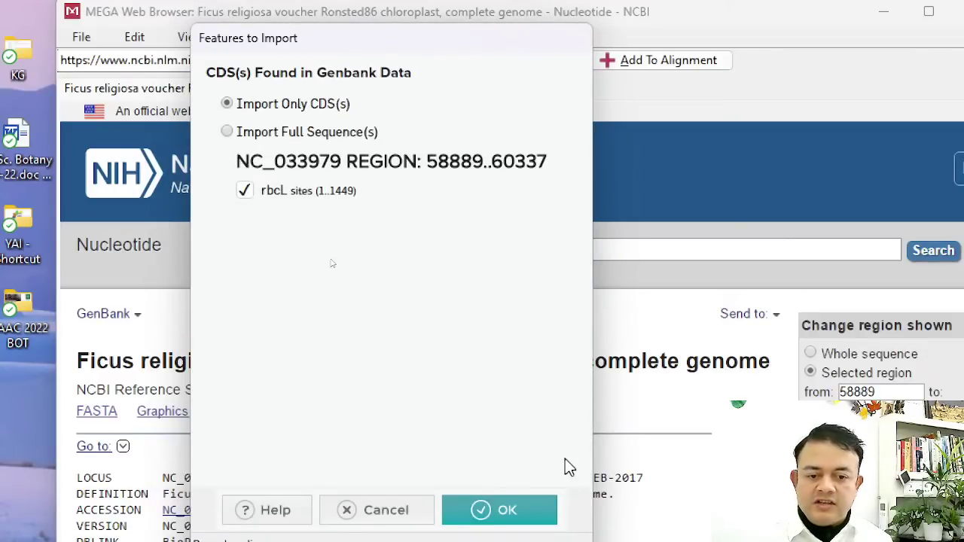
click(514, 511)
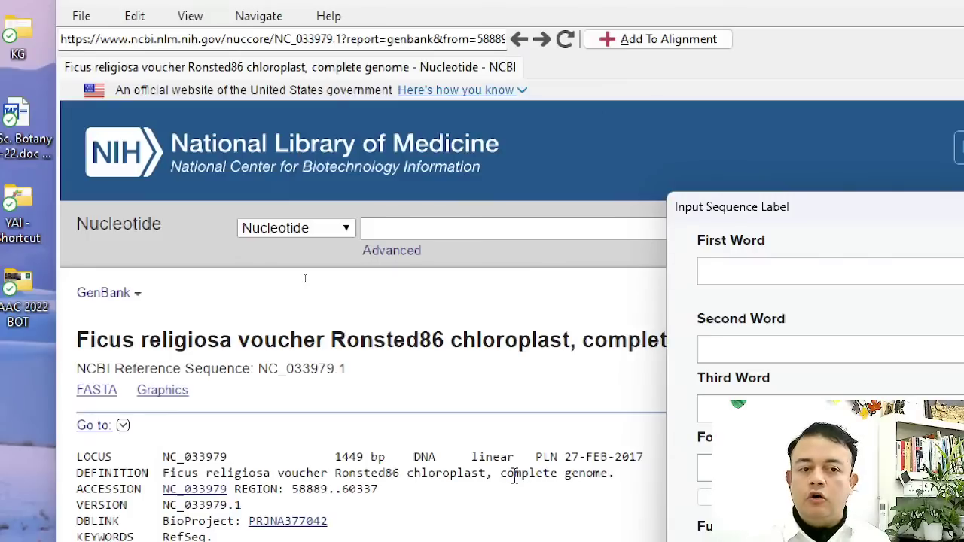
Label the imported sequence with Ficus religiosa as first word and rbcL as second word, and reposition the alignment window.
drag(769, 208, 266, 68)
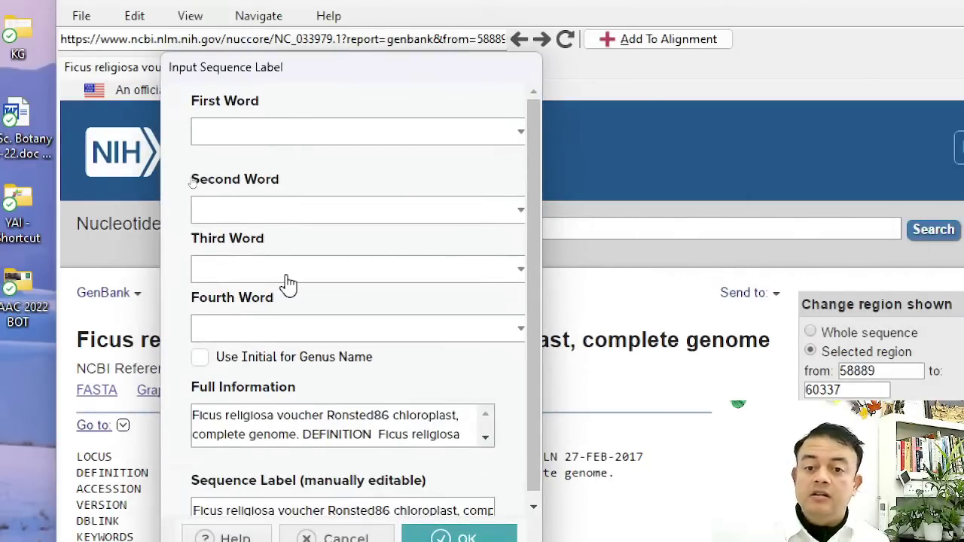
click(318, 142)
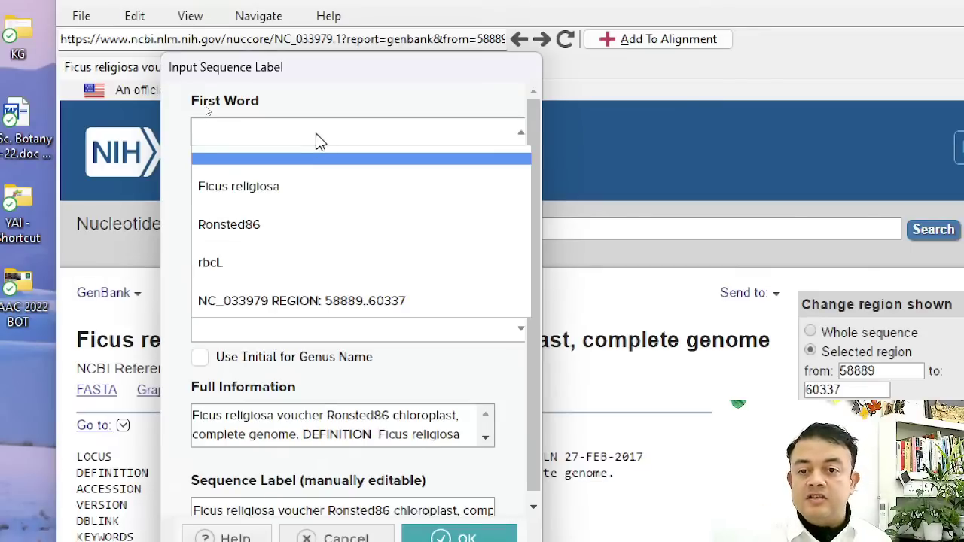
click(326, 188)
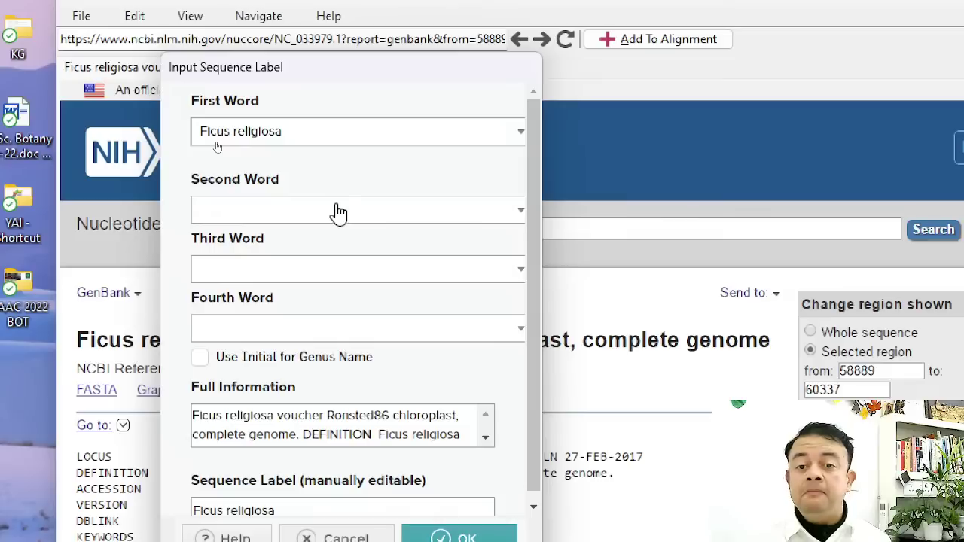
click(338, 211)
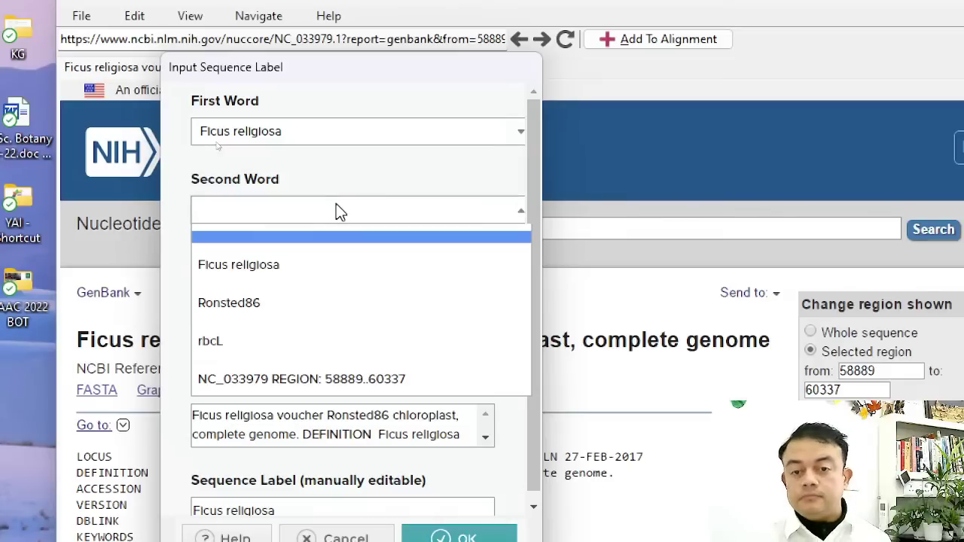
click(315, 346)
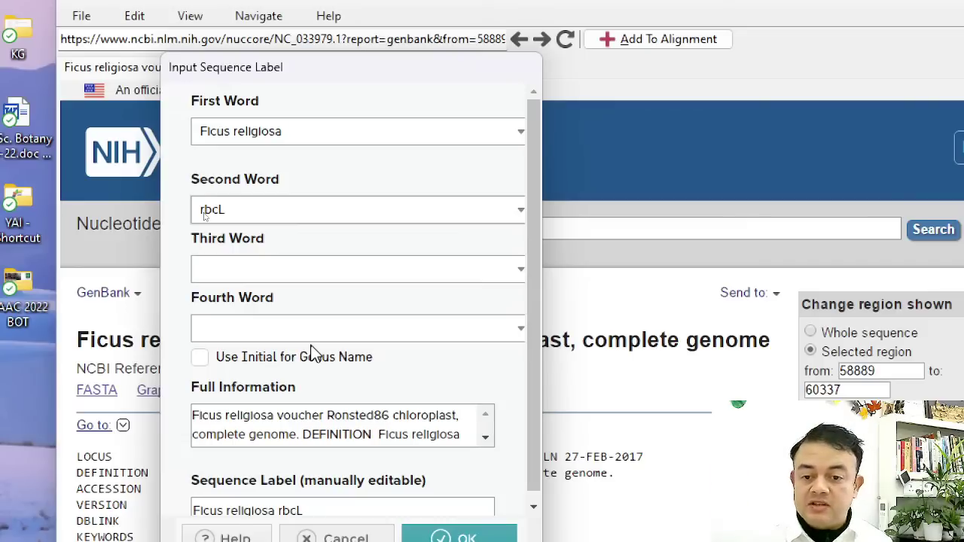
scroll(333, 391, down, 1)
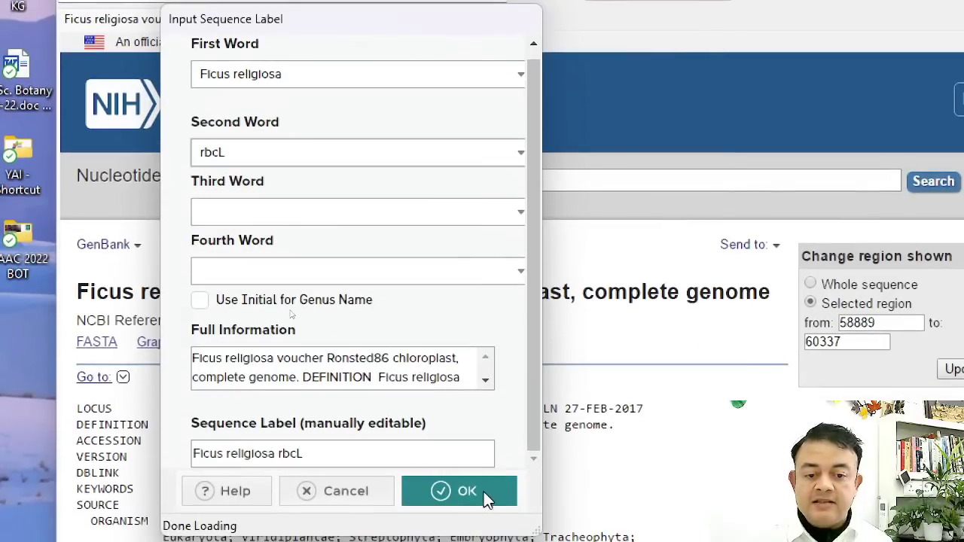
click(483, 493)
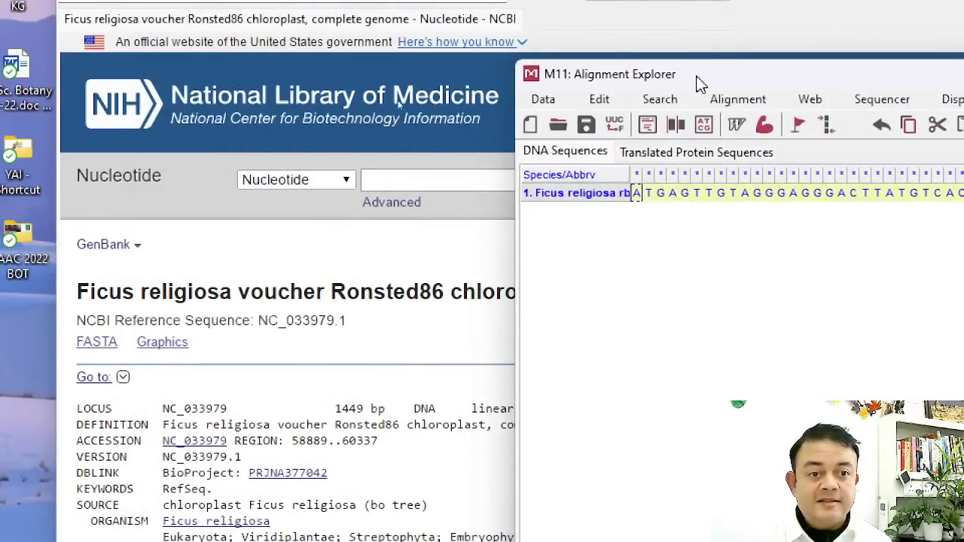
drag(729, 67, 363, 37)
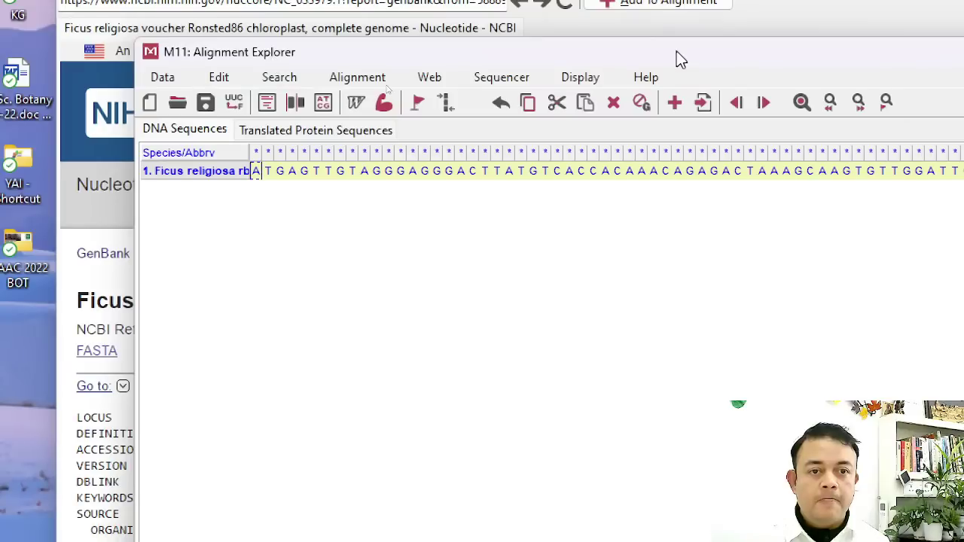
Return to the NCBI browser window and search the Nucleotide database for "mangifera indica rbcl".
click(890, 27)
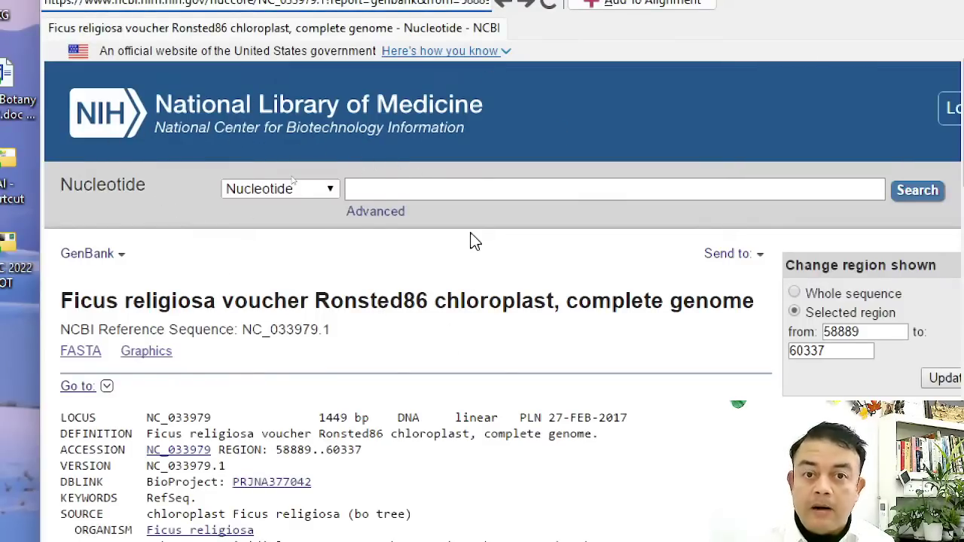
click(488, 190)
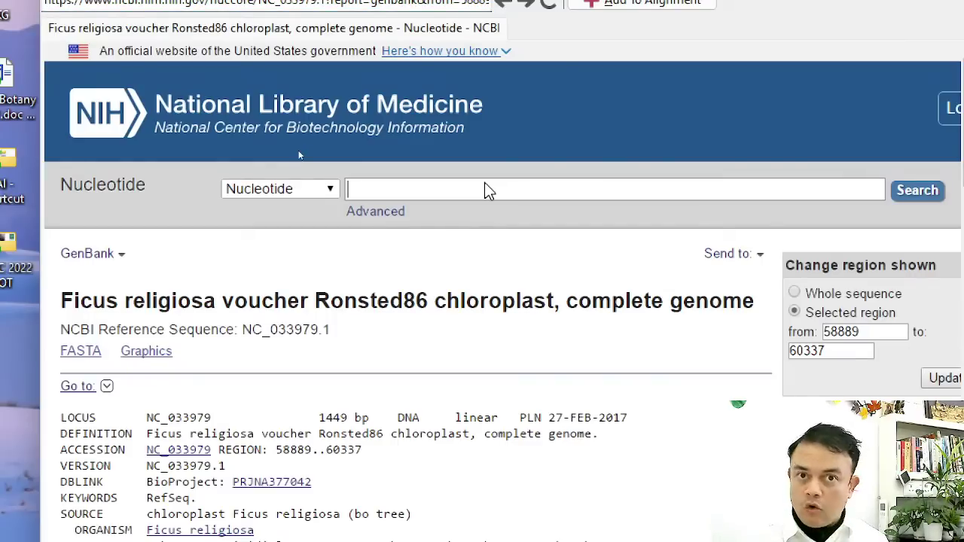
text(mangif)
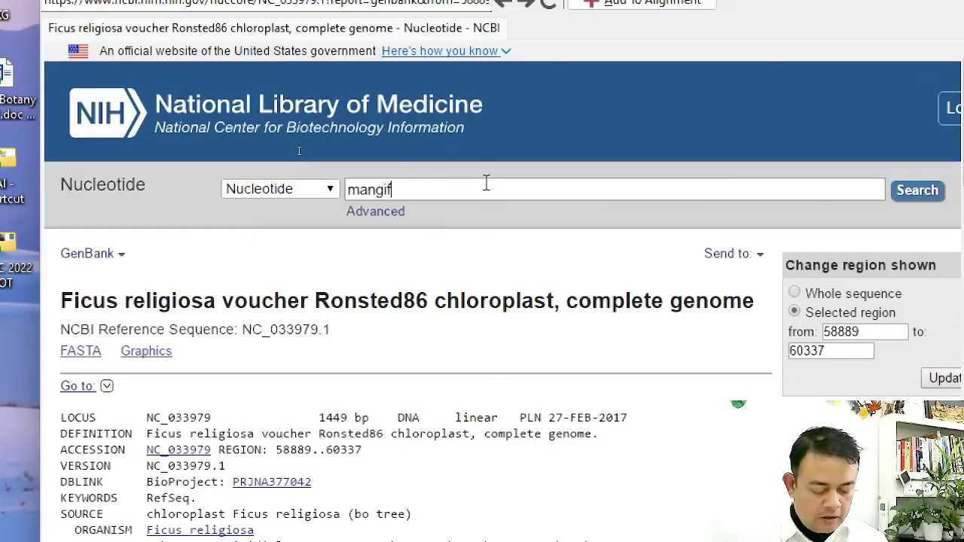
text(era indica )
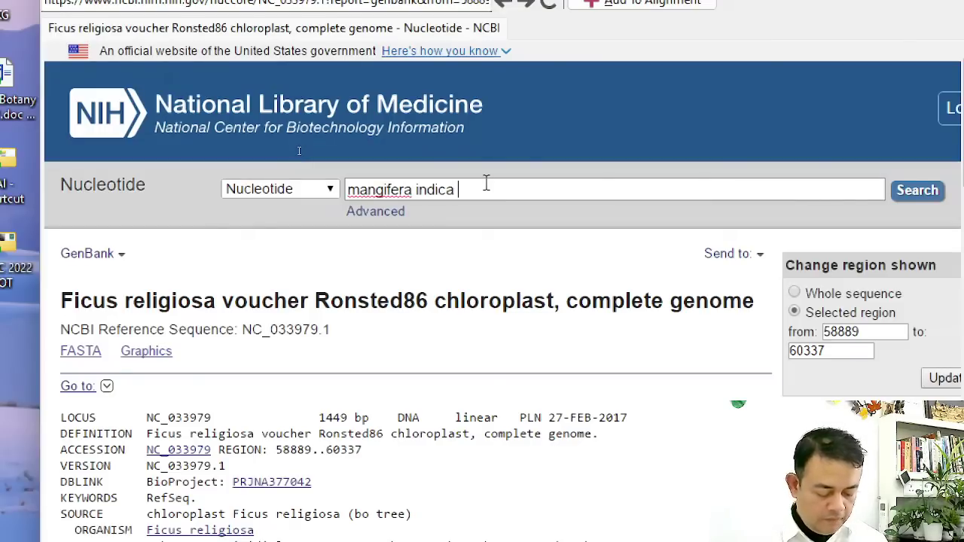
text(rbcl)
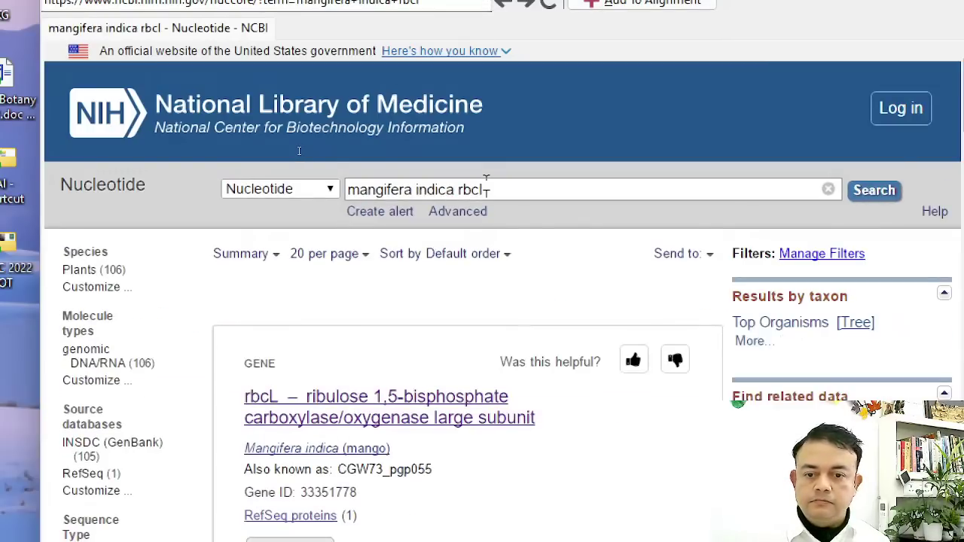
Open the Mangifera indica rbcL gene record from the search results and go to its GenBank nucleotide record for NC_035239.1.
scroll(396, 306, down, 5)
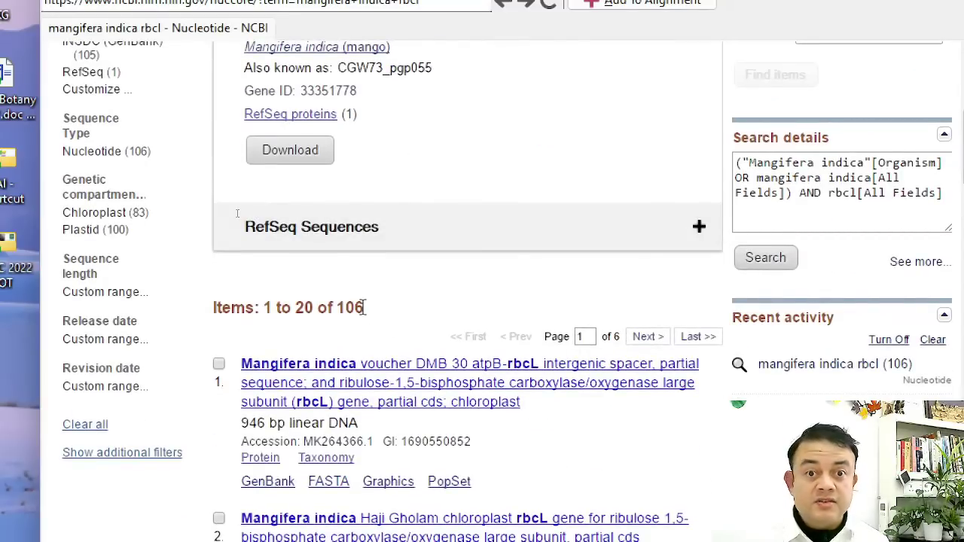
scroll(364, 307, up, 4)
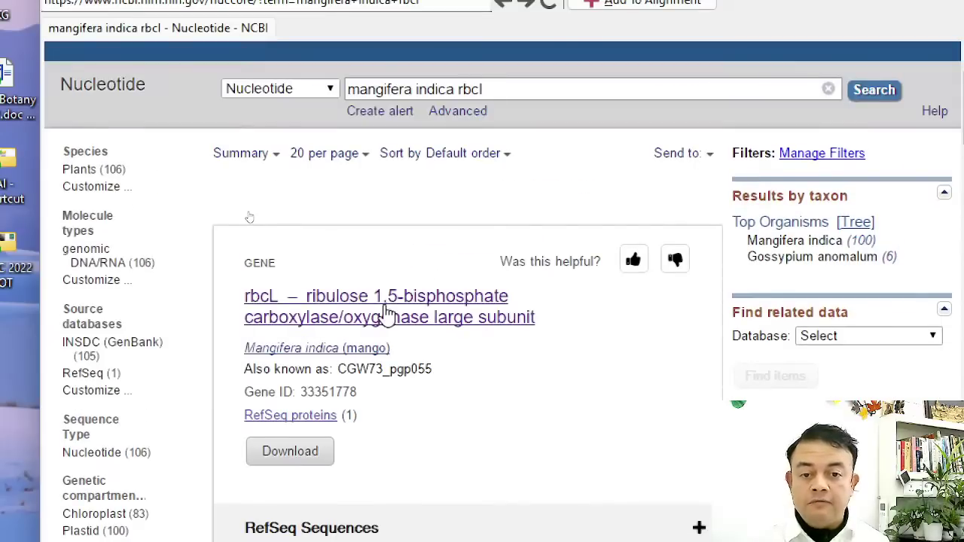
click(390, 300)
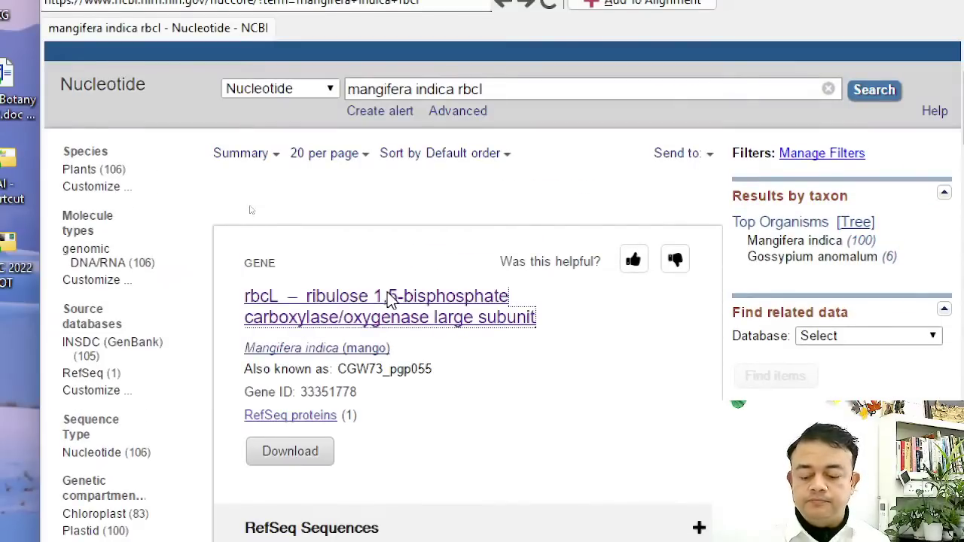
scroll(389, 302, down, 4)
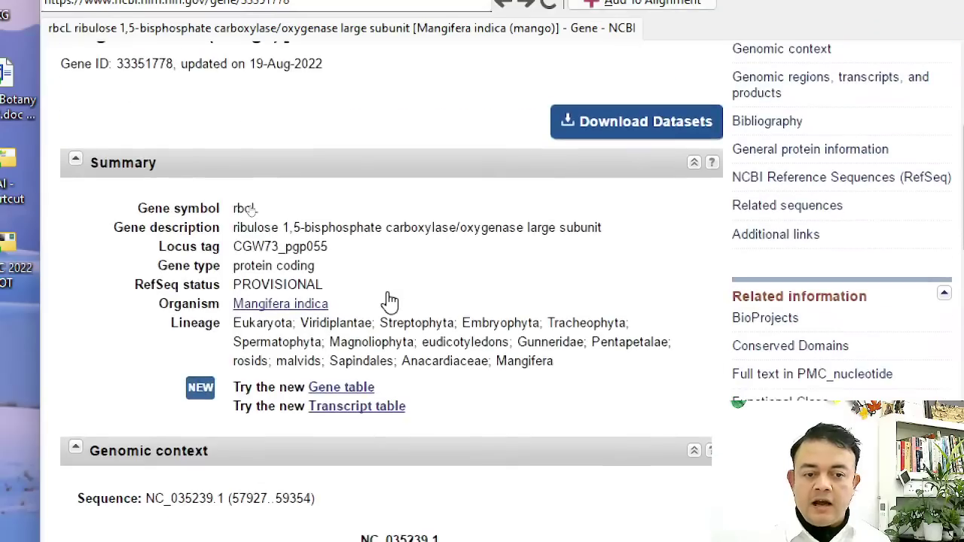
scroll(390, 302, down, 6)
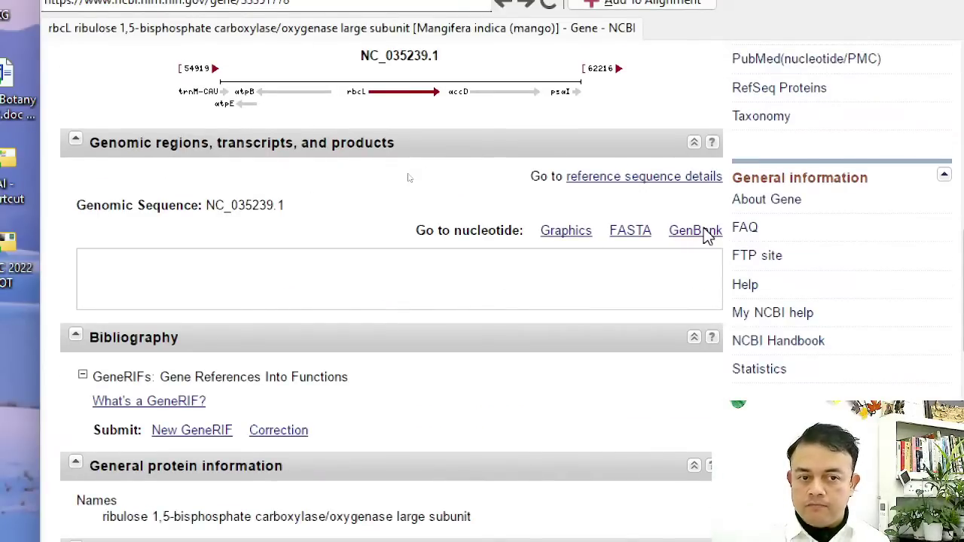
click(707, 234)
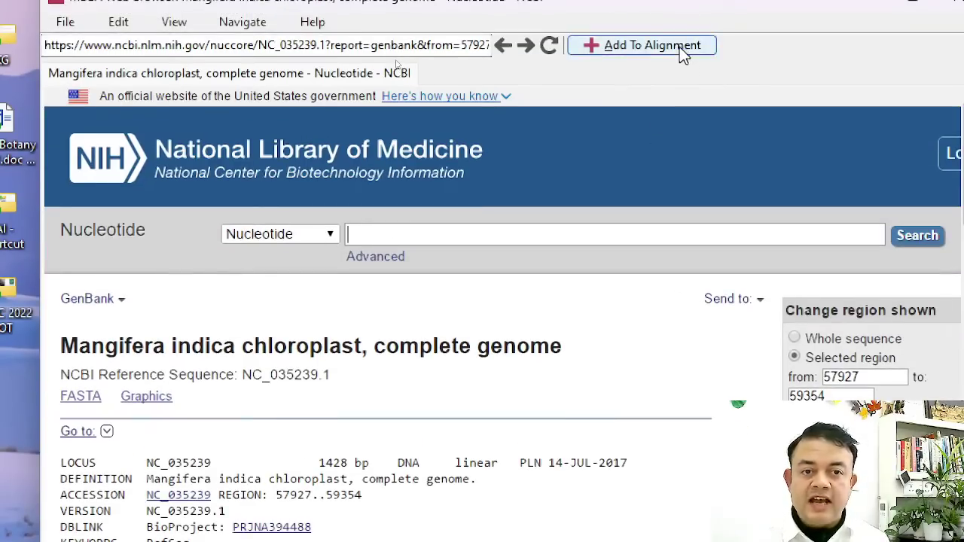
Add the Mangifera indica GenBank record to the alignment, importing only the CDS with rbcL sites 1..1428 selected.
click(680, 47)
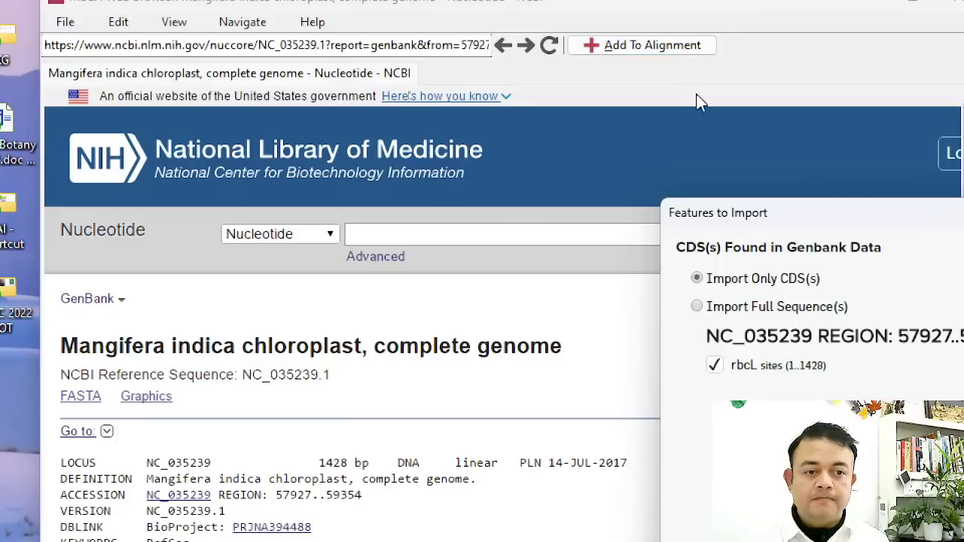
drag(833, 211, 328, 47)
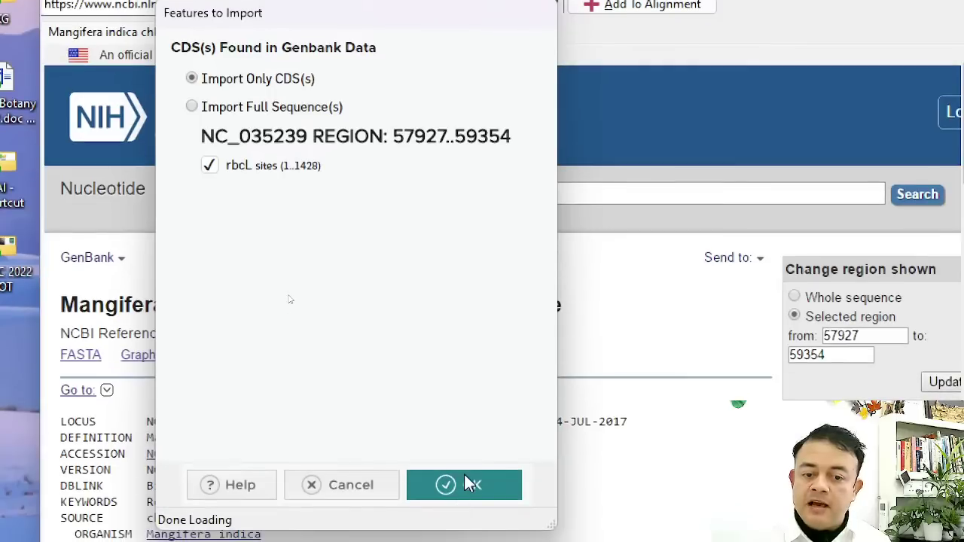
click(472, 484)
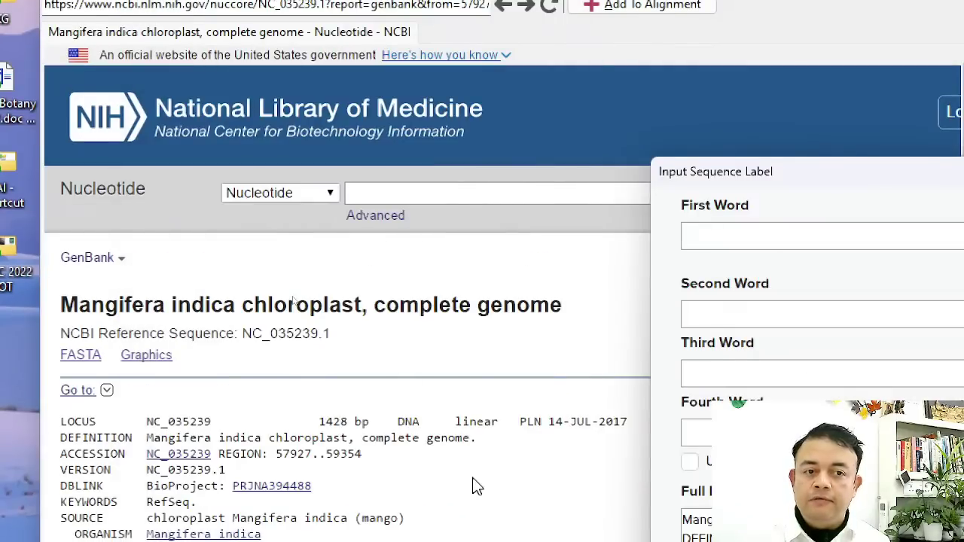
Label the new sequence with Mangifera indica as first word and rbcL as second word.
drag(812, 174, 357, 80)
click(352, 142)
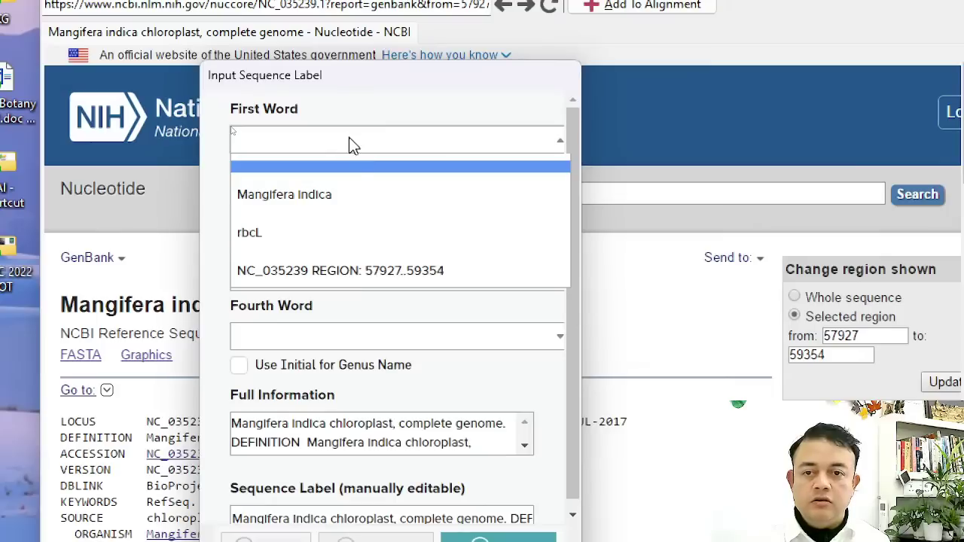
click(354, 196)
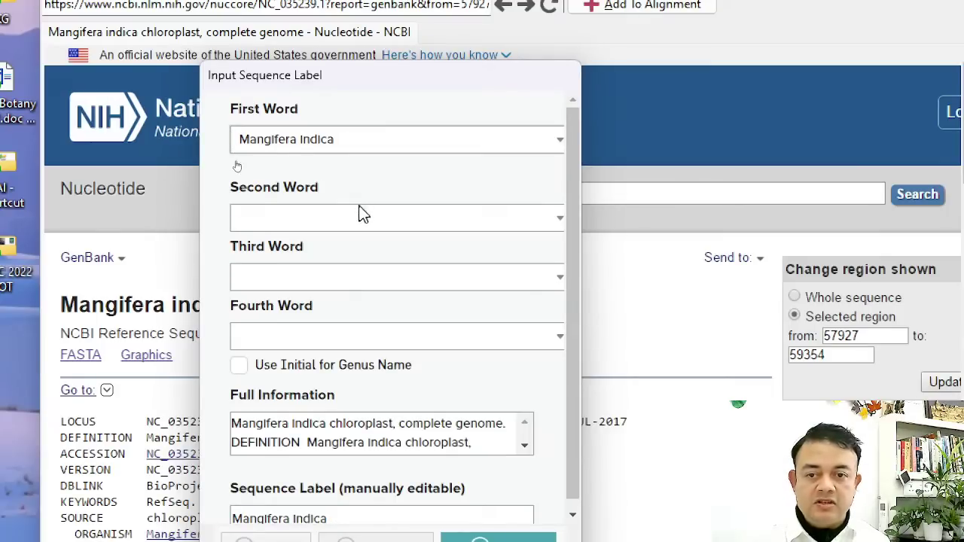
click(360, 217)
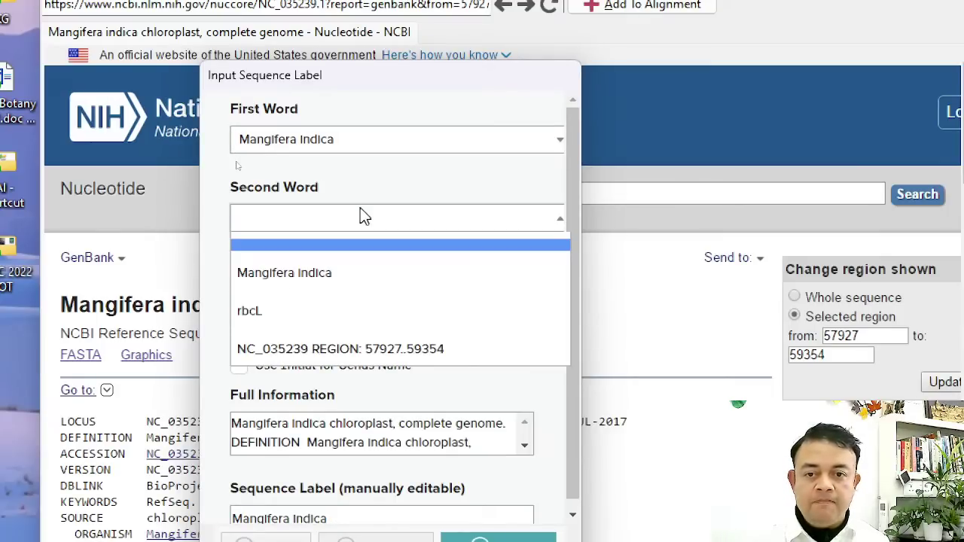
click(361, 321)
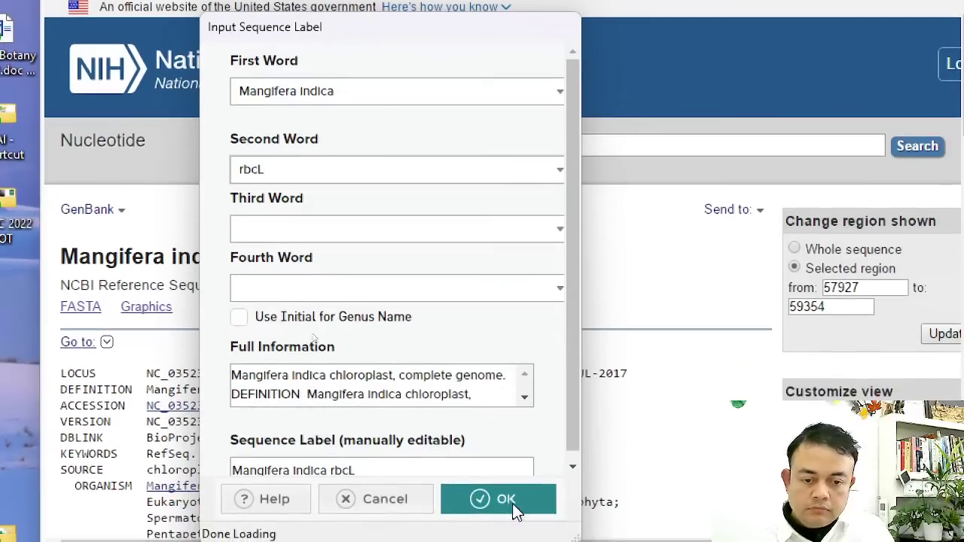
click(516, 526)
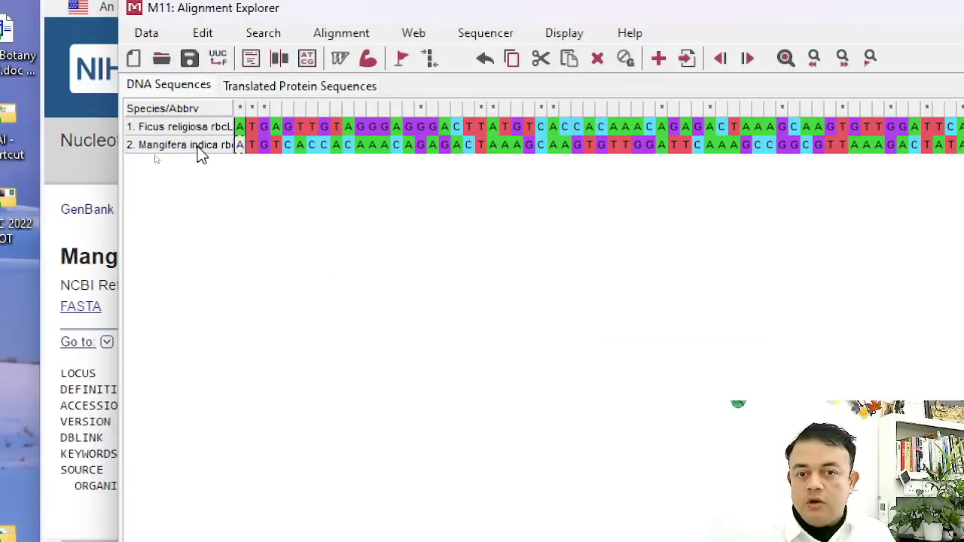
Switch back to the NCBI browser window and search the Nucleotide database for "pinus vallichiana rbcl".
click(44, 223)
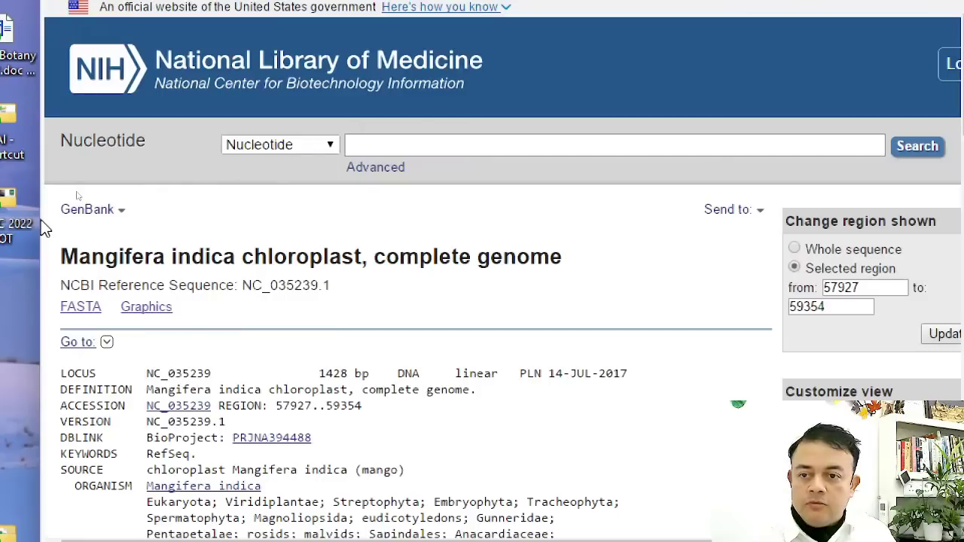
click(574, 145)
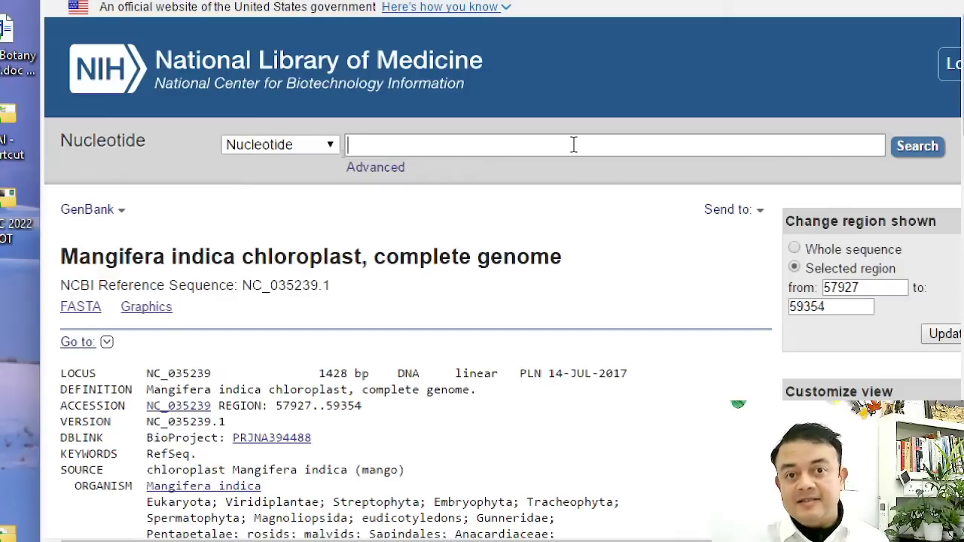
click(574, 145)
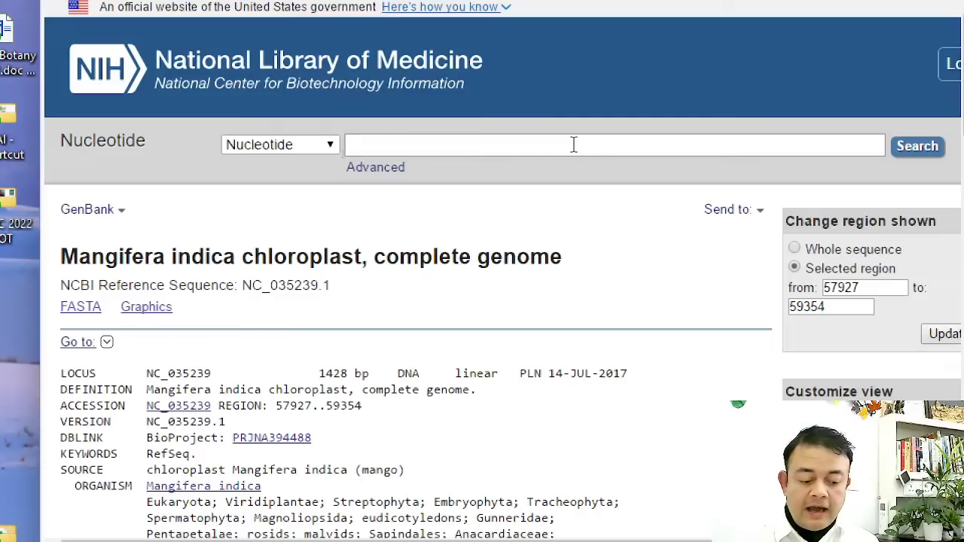
text(us vallichiana rbcl)
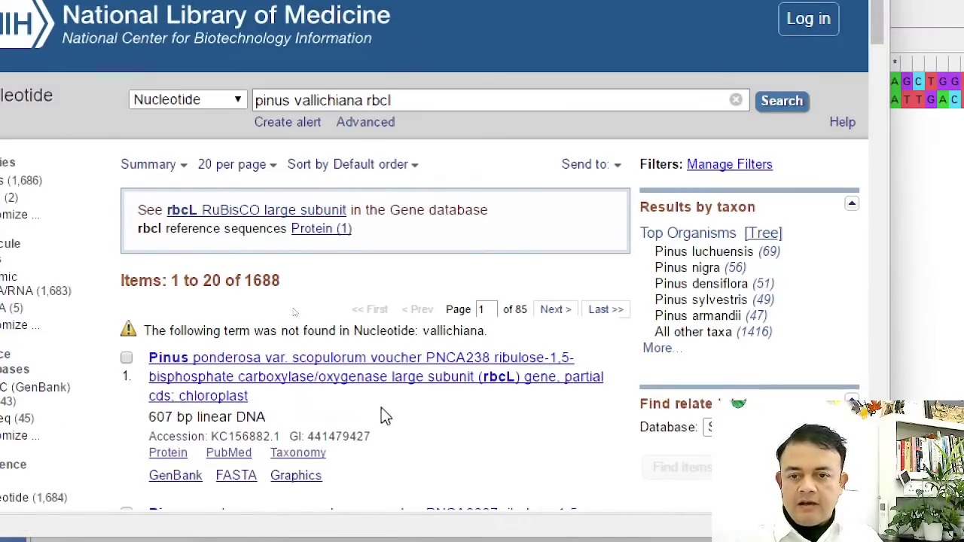
Look through the Pinus search results and open the rbcL RuBisCO large subunit record linked in the Gene database.
scroll(382, 408, down, 2)
scroll(381, 413, down, 3)
scroll(382, 409, down, 5)
scroll(381, 413, down, 5)
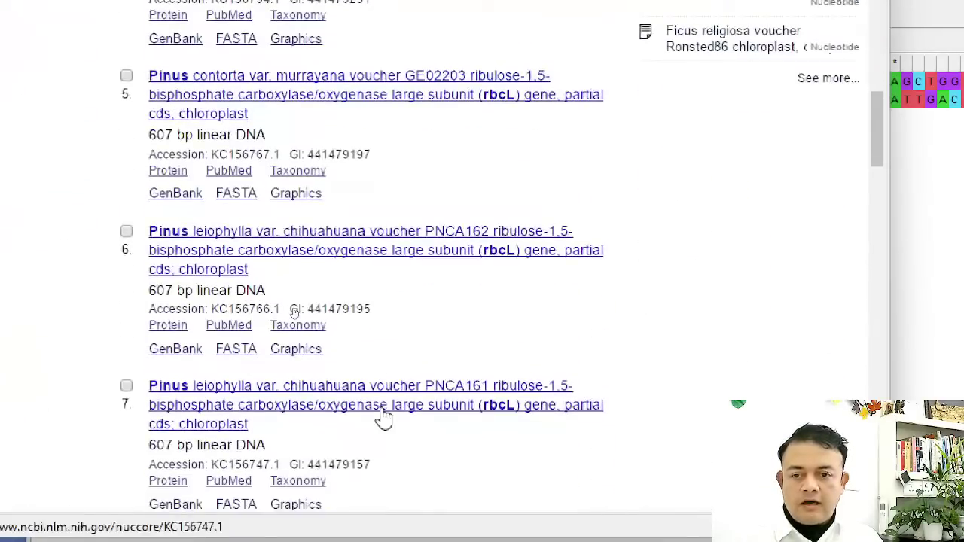
scroll(381, 413, up, 11)
scroll(381, 408, up, 4)
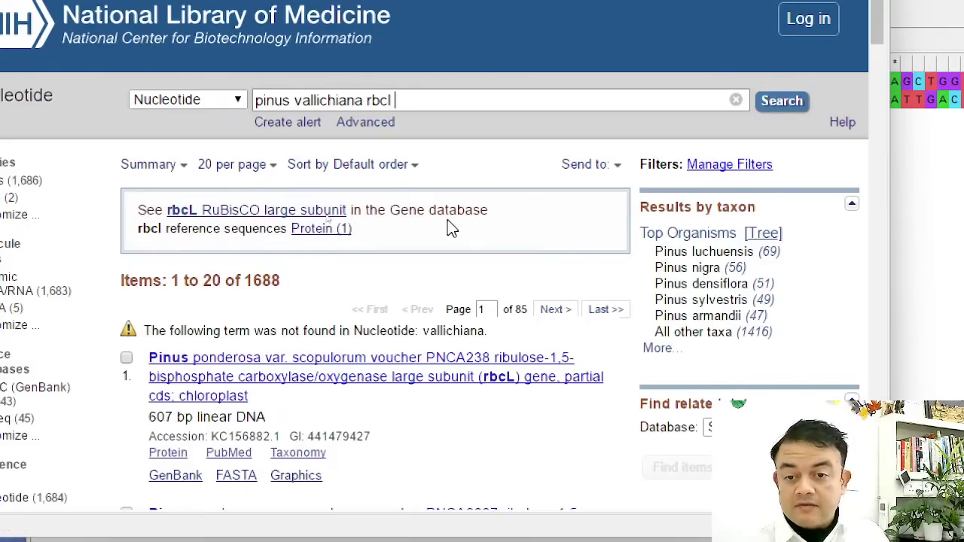
click(257, 217)
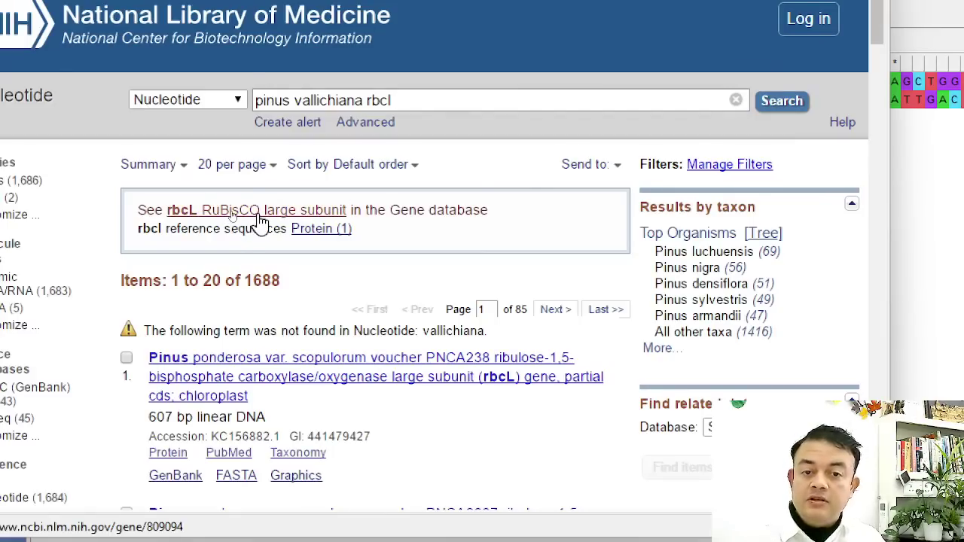
click(260, 221)
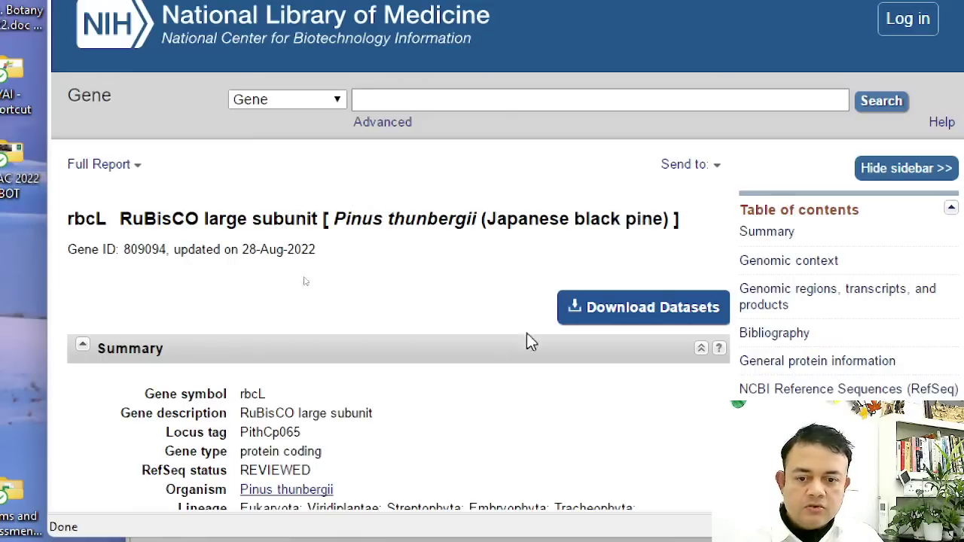
Open the GenBank nucleotide record for the rbcL region of Pinus thunbergii and check its header and references.
scroll(454, 369, down, 8)
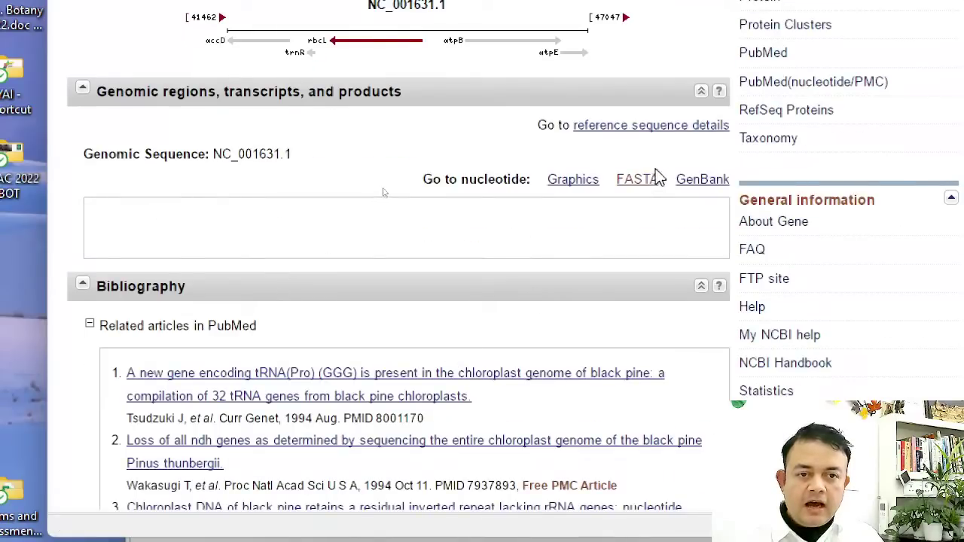
click(715, 183)
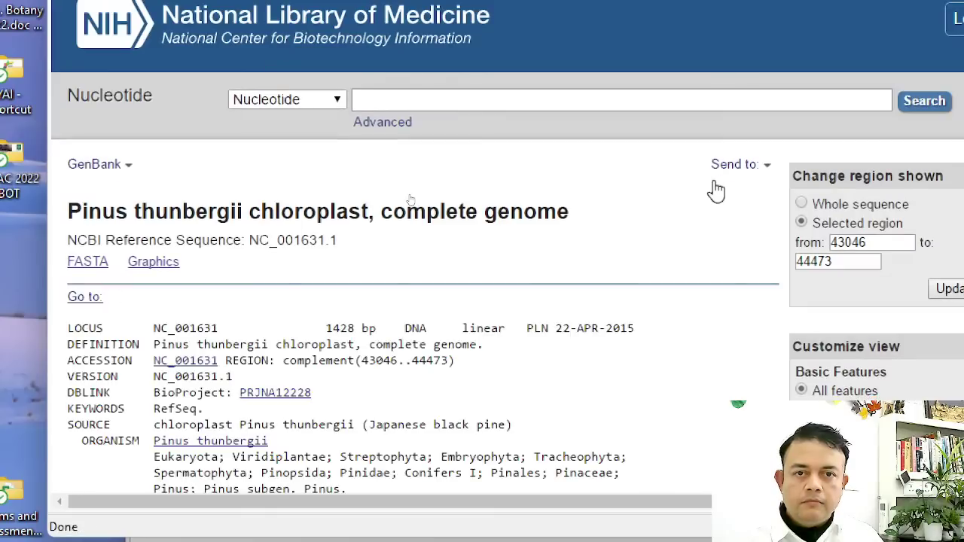
scroll(580, 239, down, 2)
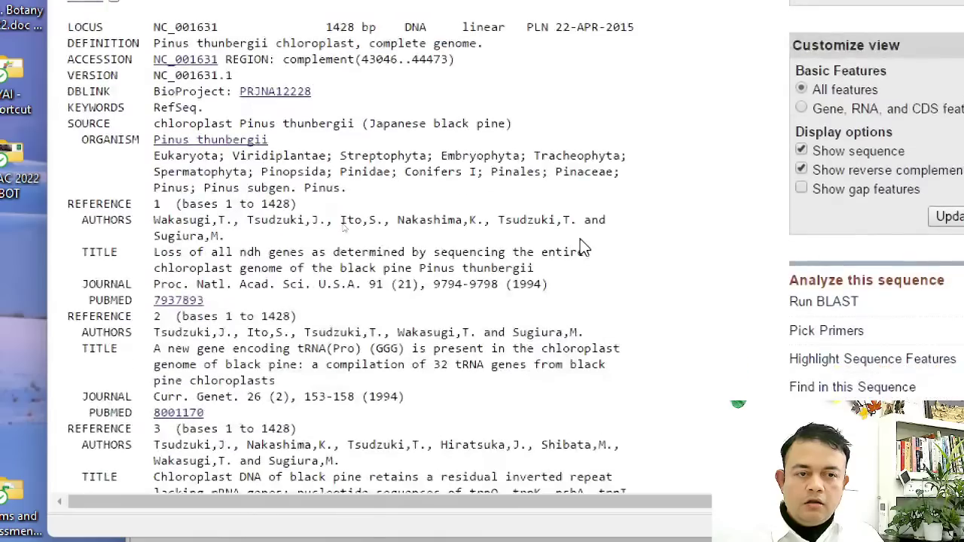
scroll(580, 238, up, 2)
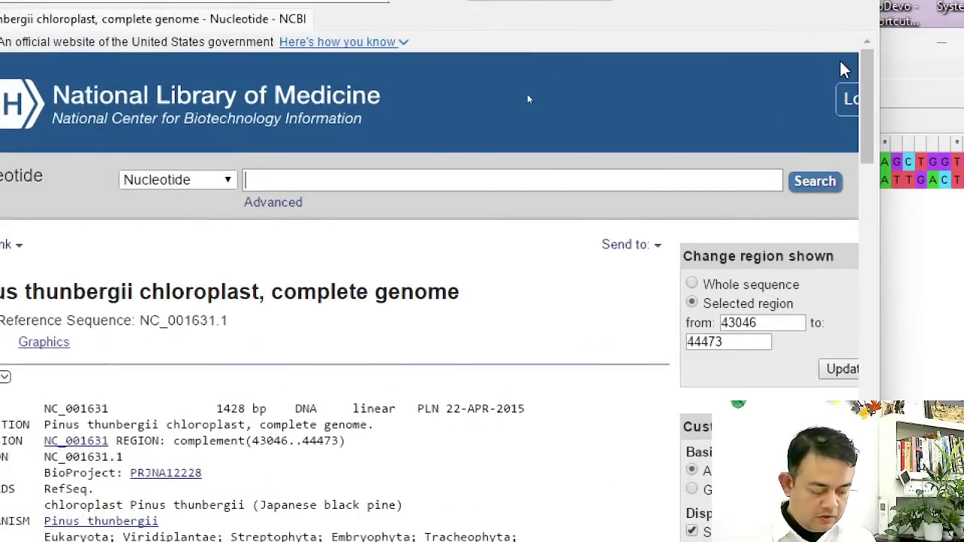
Add the Pinus thunbergii GenBank record to the alignment, importing only the CDS with rbcL sites 1..1428 selected.
key(super+minus)
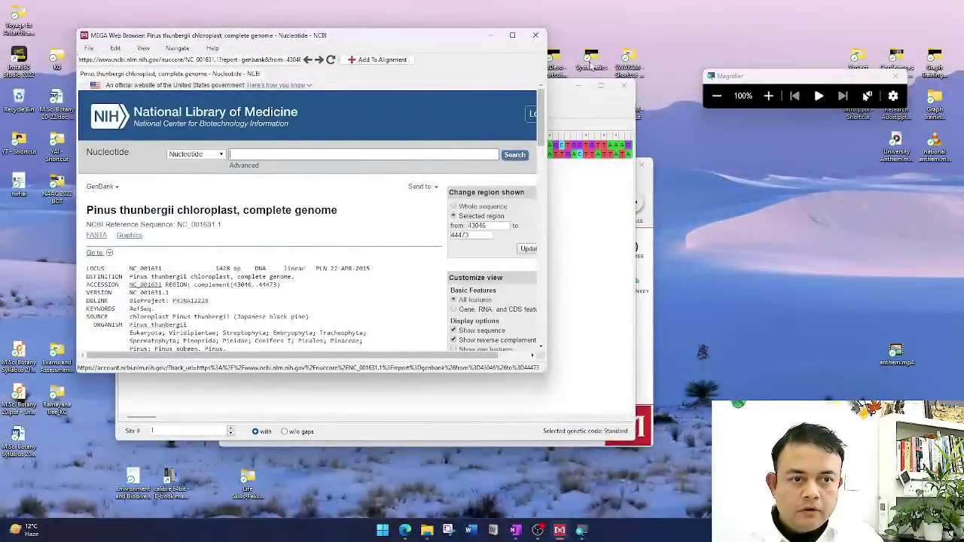
click(769, 95)
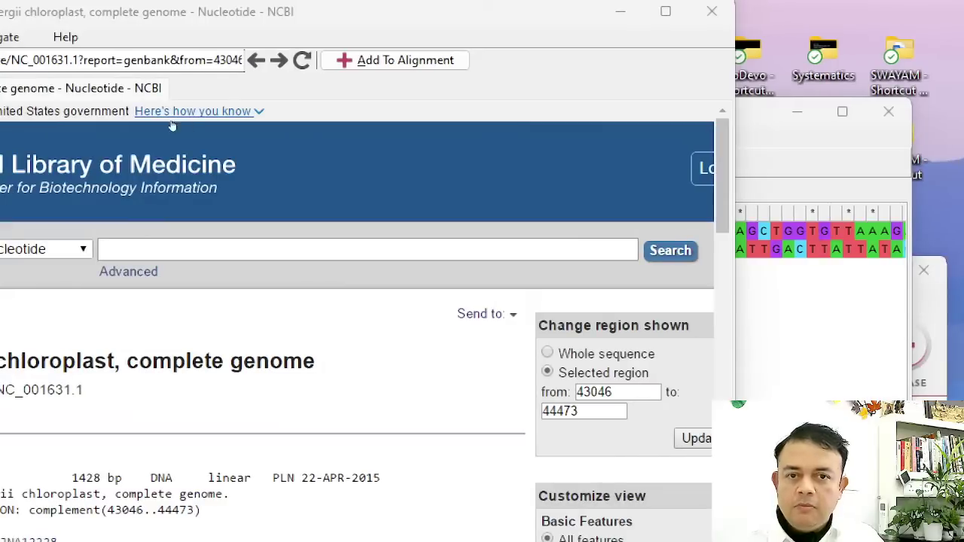
click(445, 66)
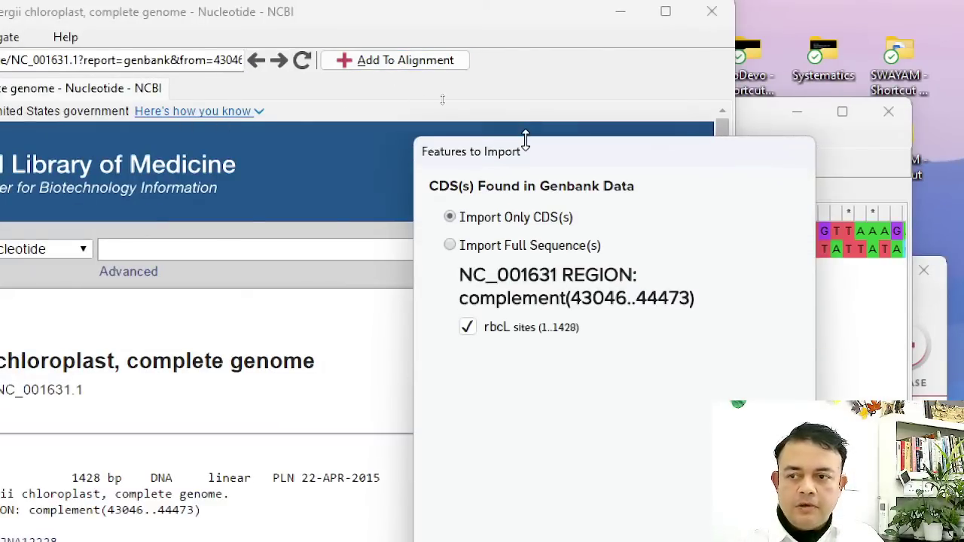
drag(551, 151, 411, 5)
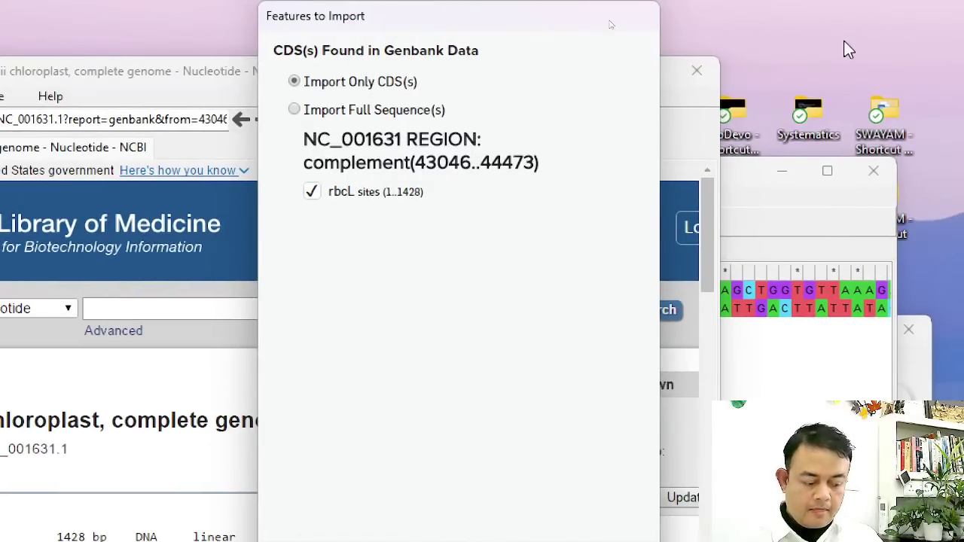
key(super+minus)
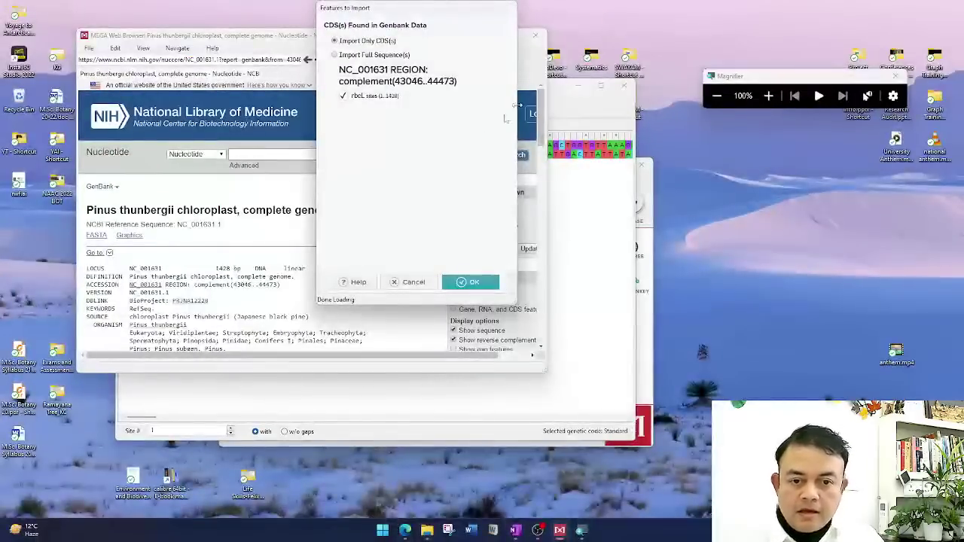
click(483, 281)
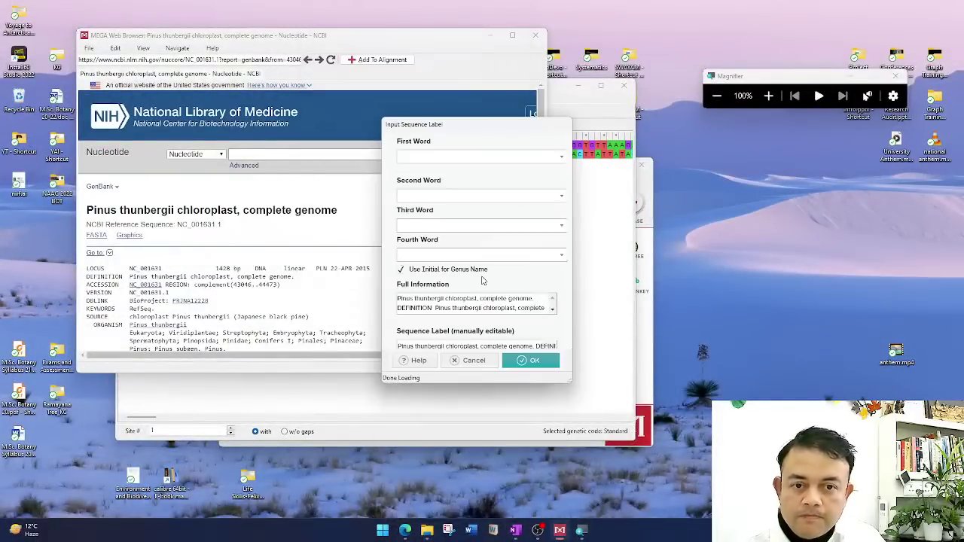
Label the imported sequence with Pinus thunbergii as first word and rbcL as second word.
click(472, 160)
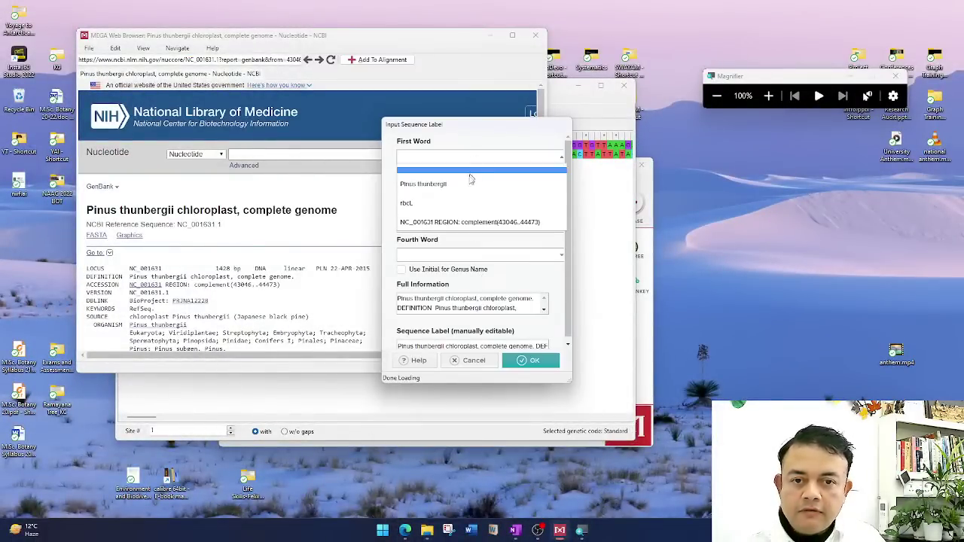
click(468, 183)
click(467, 195)
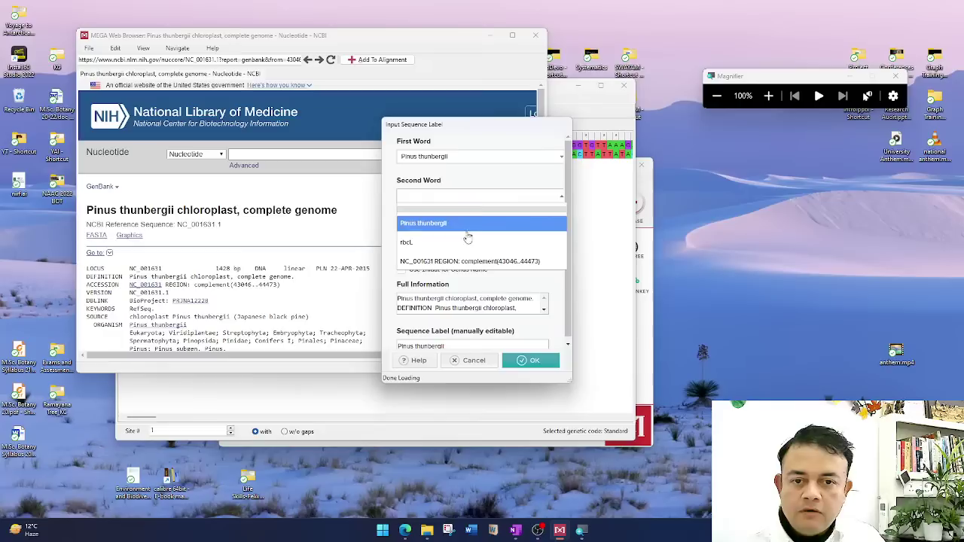
click(467, 242)
click(532, 358)
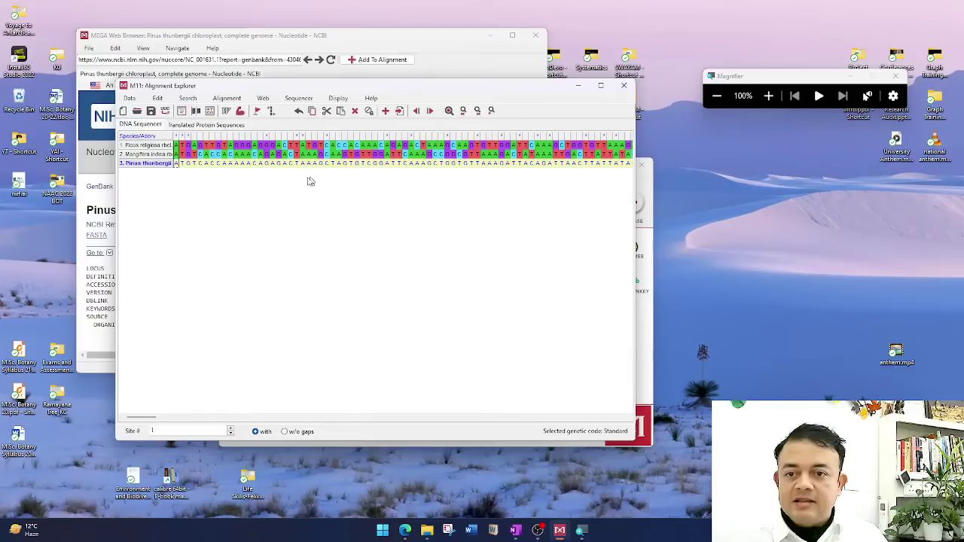
click(159, 167)
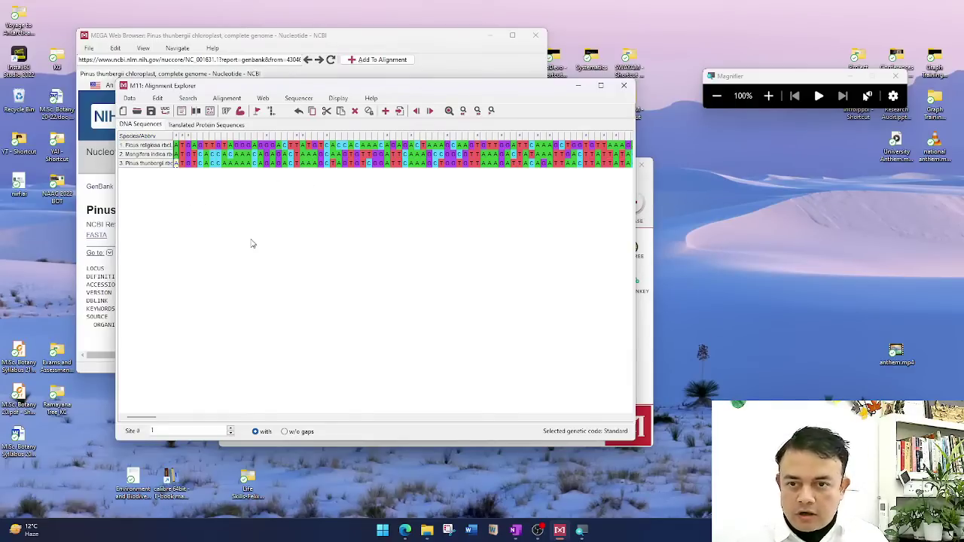
Send the three-sequence alignment to Phylogenetic Analysis, confirming it as protein-coding nucleotide data.
click(768, 96)
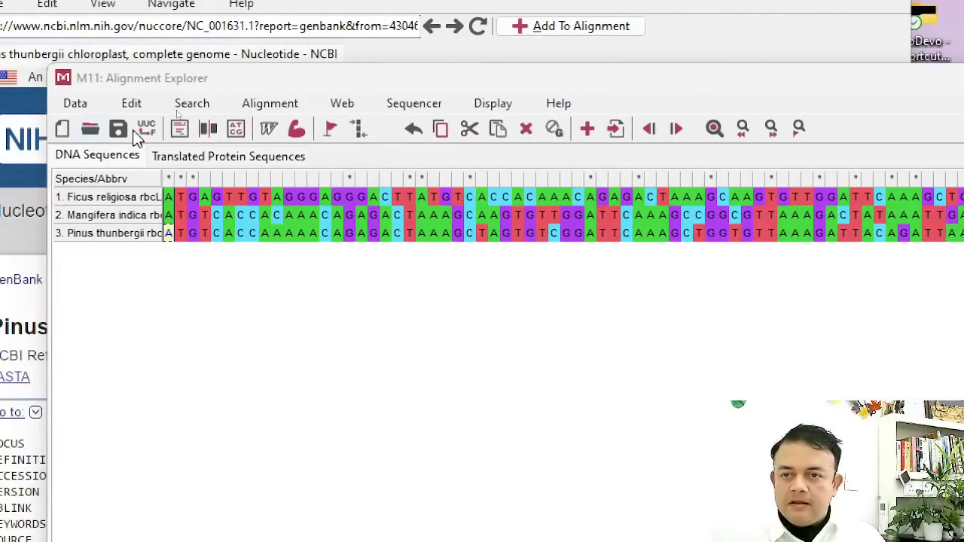
drag(325, 75, 346, 64)
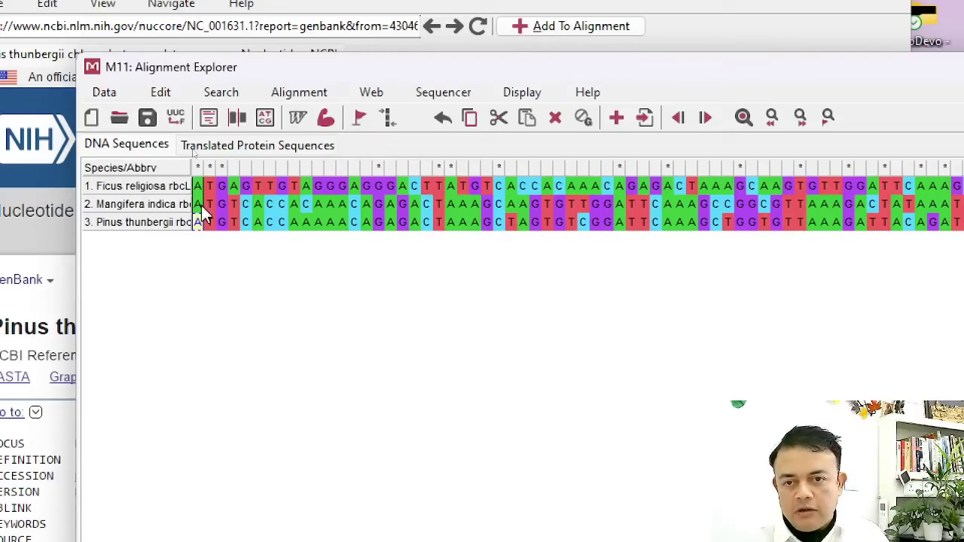
click(103, 97)
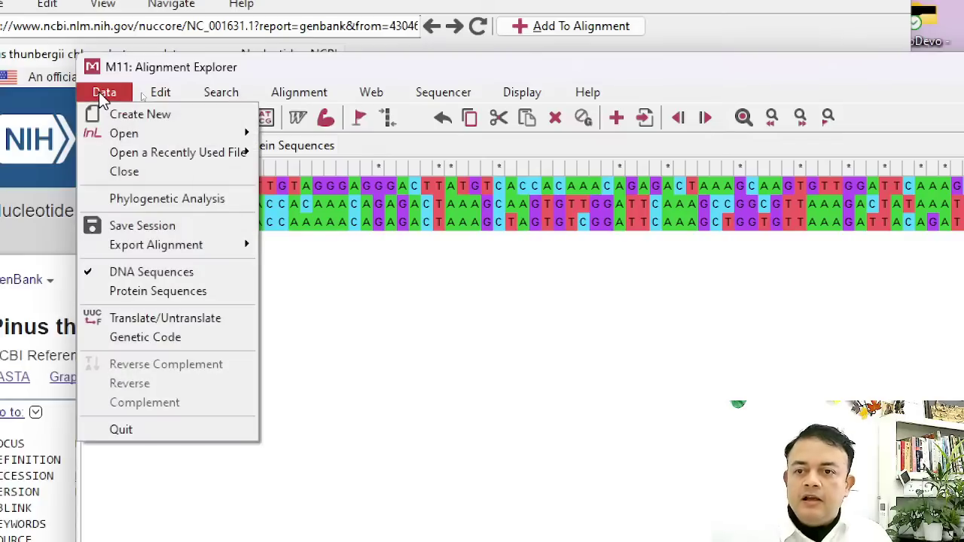
click(104, 96)
click(104, 96)
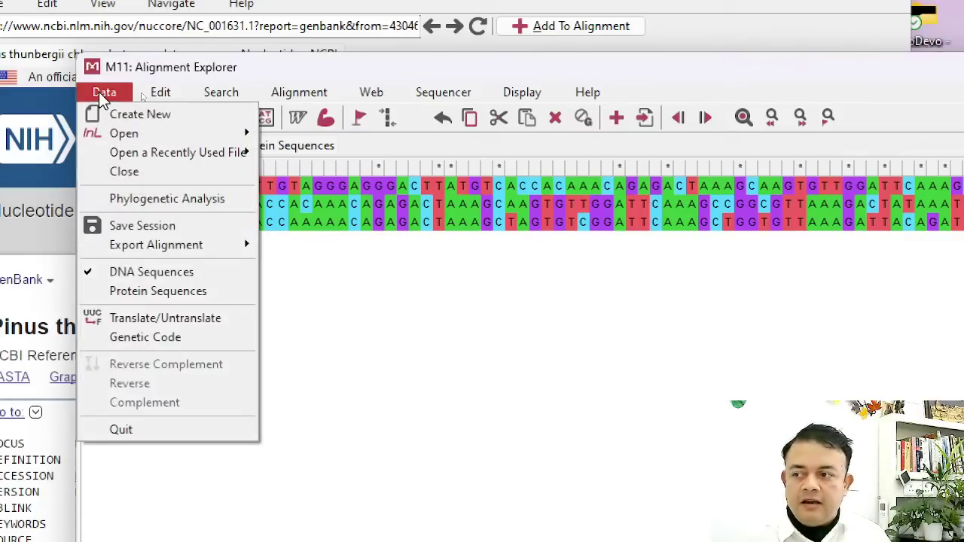
click(176, 202)
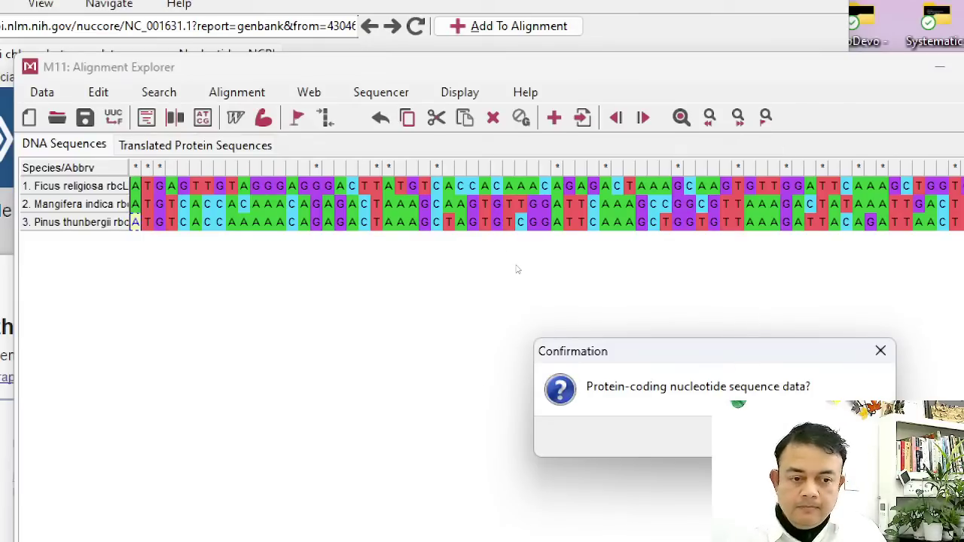
key(Return)
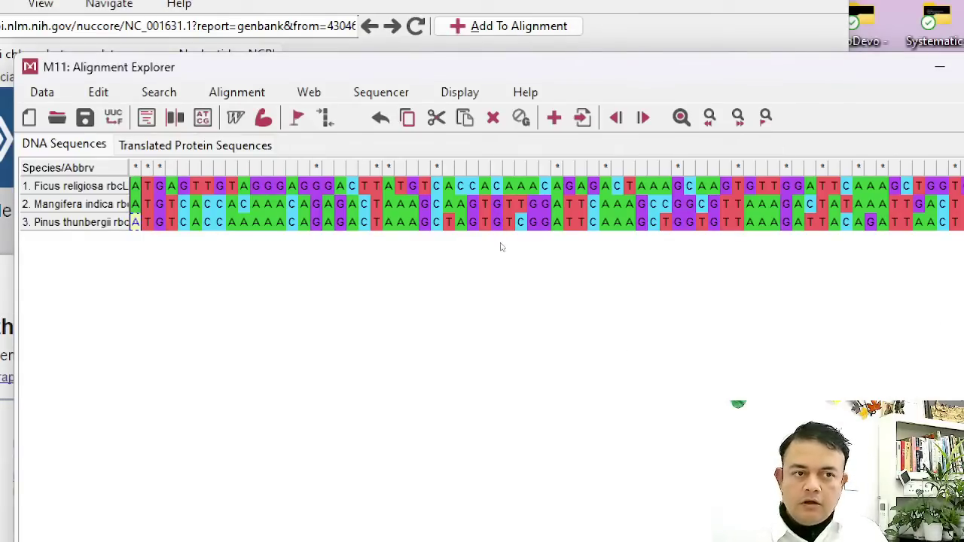
Minimize the web browser and Alignment Explorer windows and bring the main MEGA window fully into view.
click(652, 15)
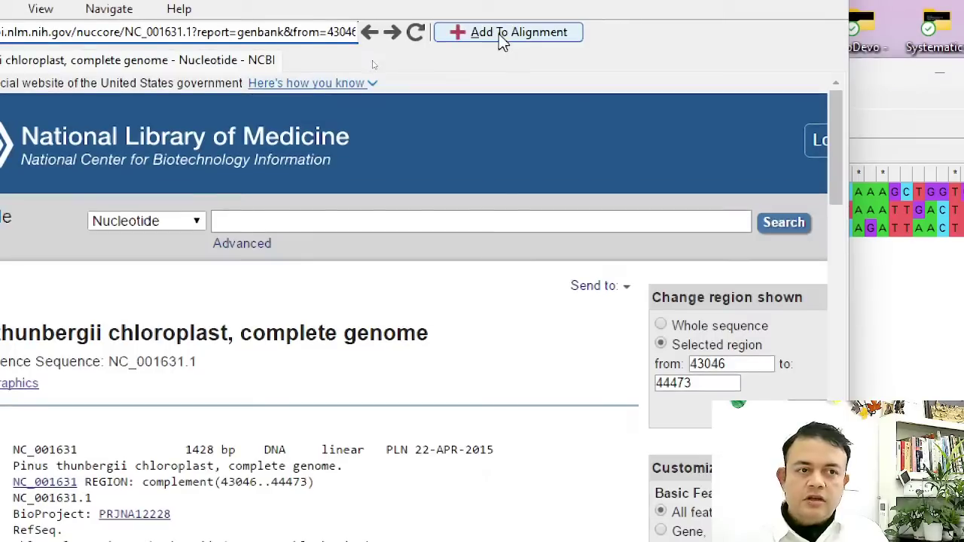
click(735, 69)
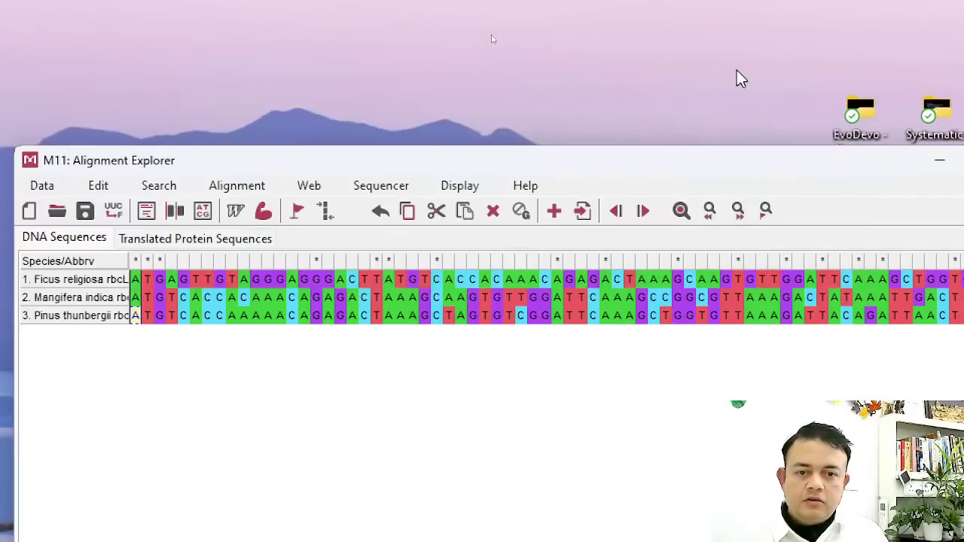
drag(818, 162, 695, 116)
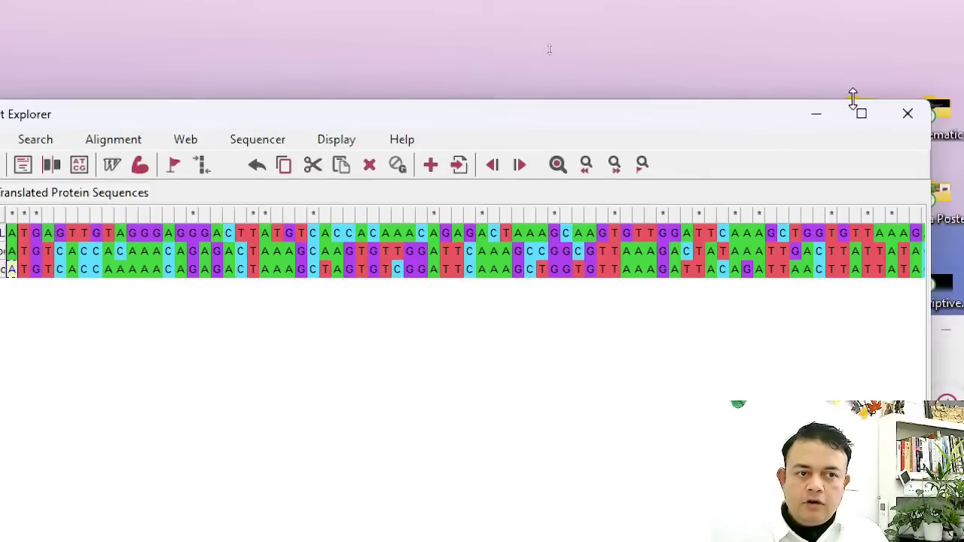
click(823, 116)
drag(738, 334, 622, 34)
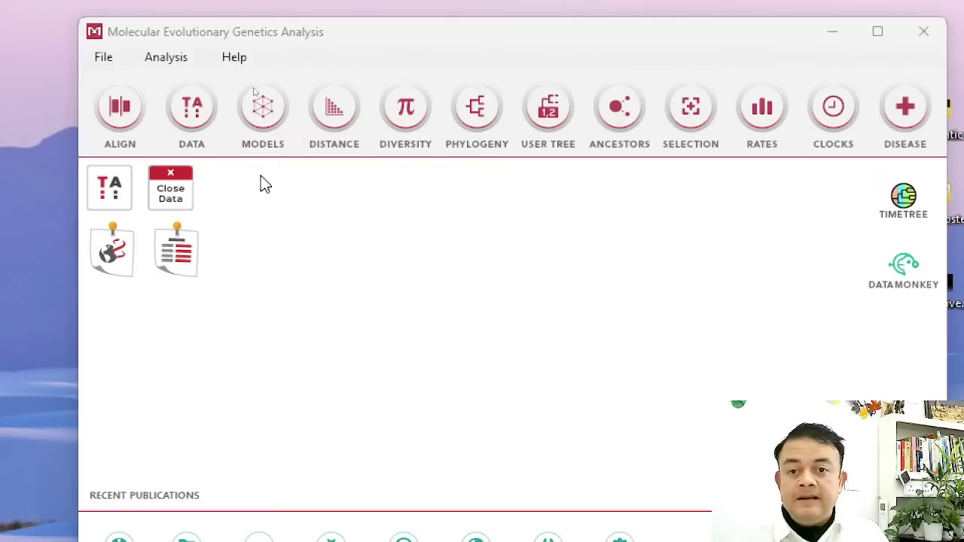
Run Find Best DNA/Protein Models (ML) on the active PhyloAnalysis.meg data with the default analysis preferences.
click(270, 125)
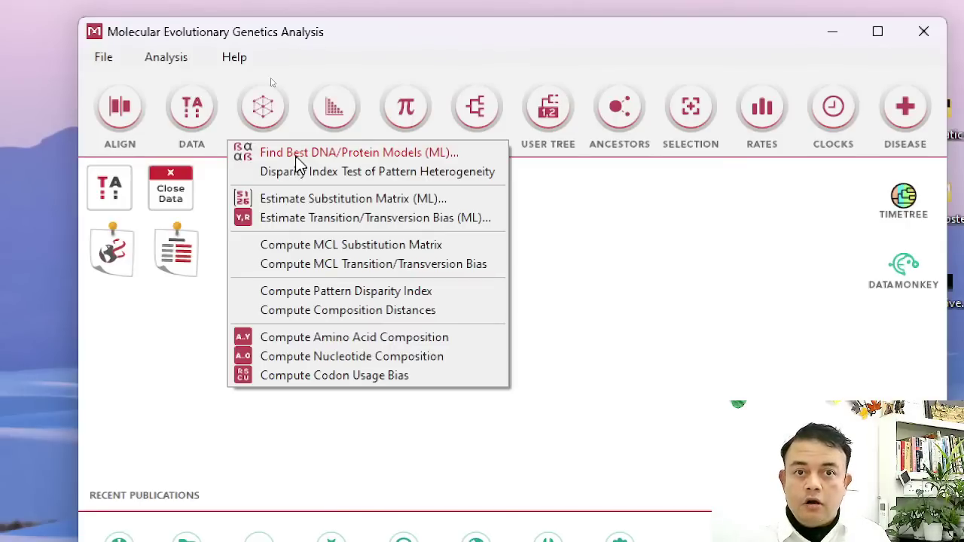
click(340, 152)
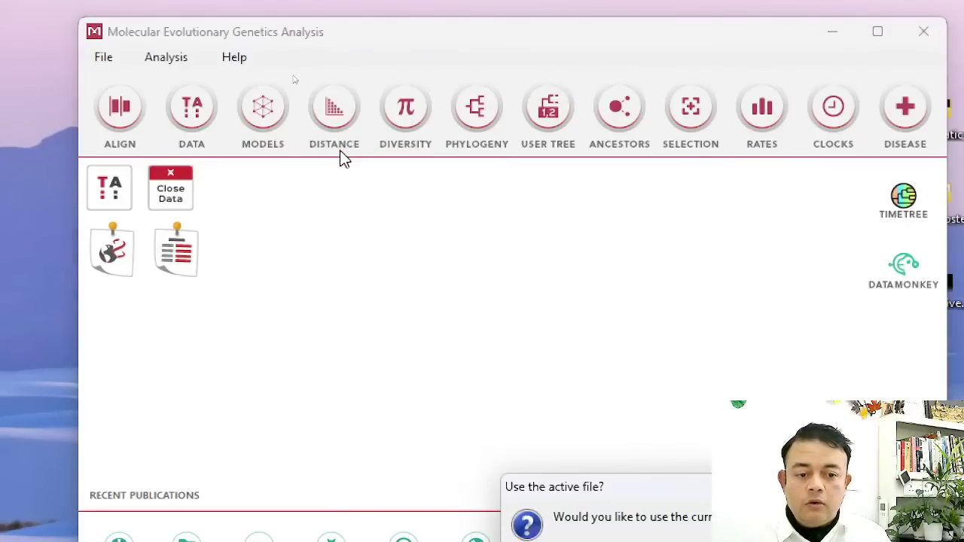
drag(592, 241, 538, 151)
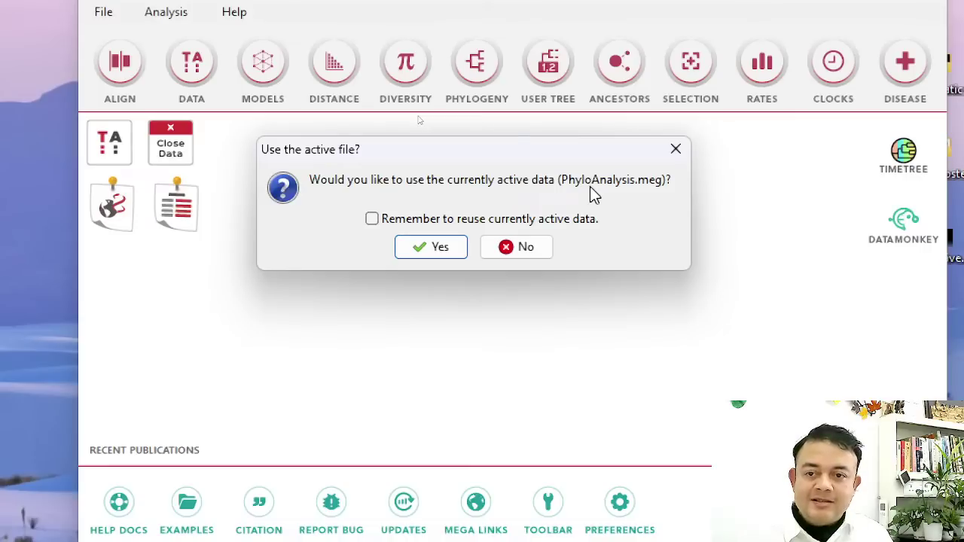
click(424, 247)
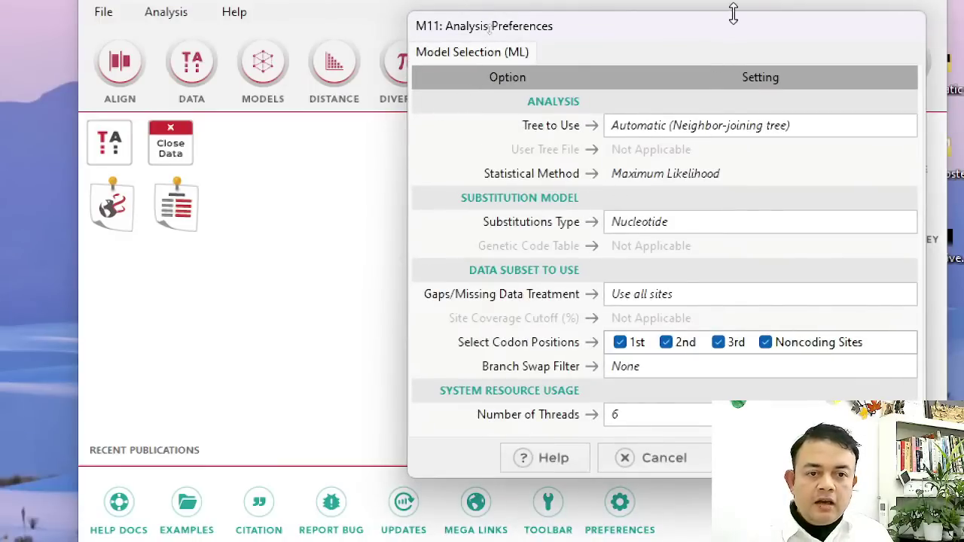
drag(731, 32, 562, 32)
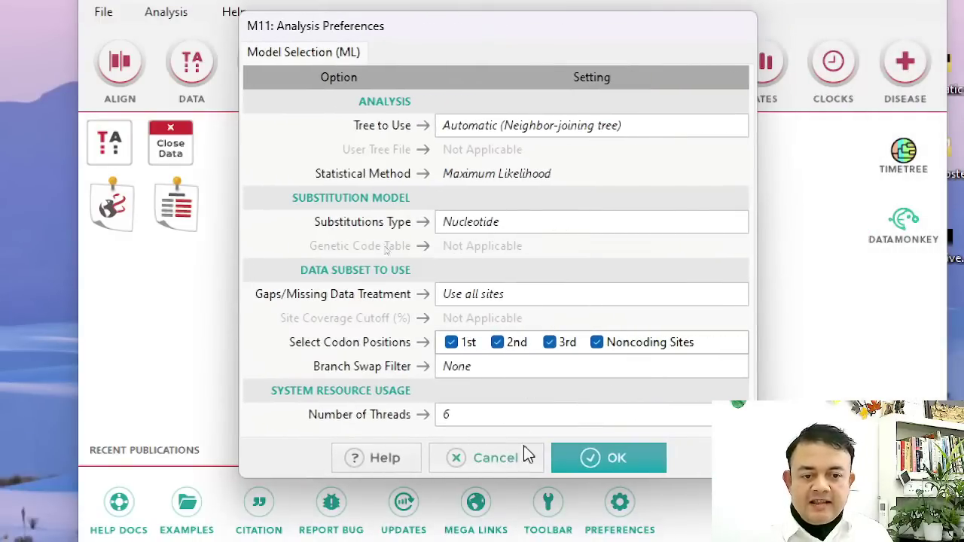
click(644, 469)
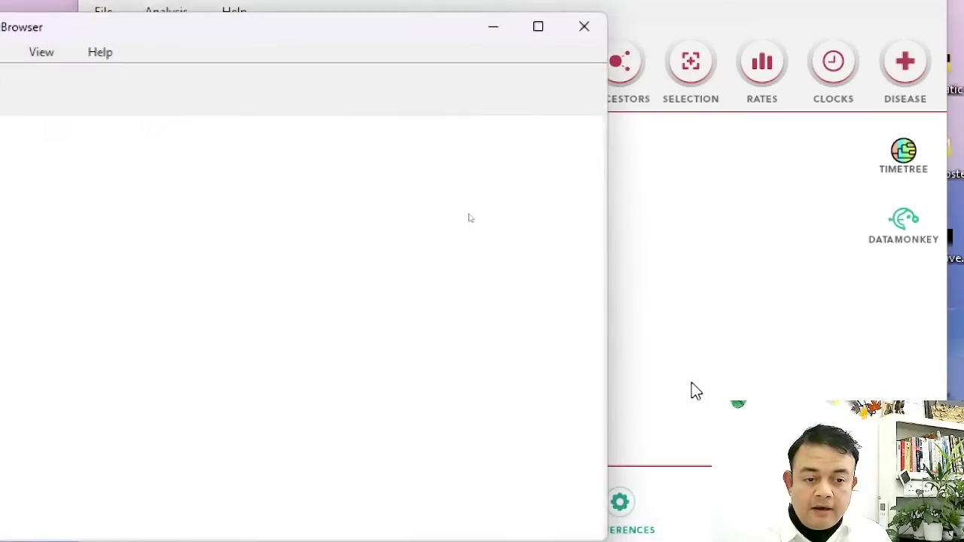
Examine the best-fit substitution model table, comparing the models' BIC scores and reading the explanatory note below it.
drag(207, 36, 520, 42)
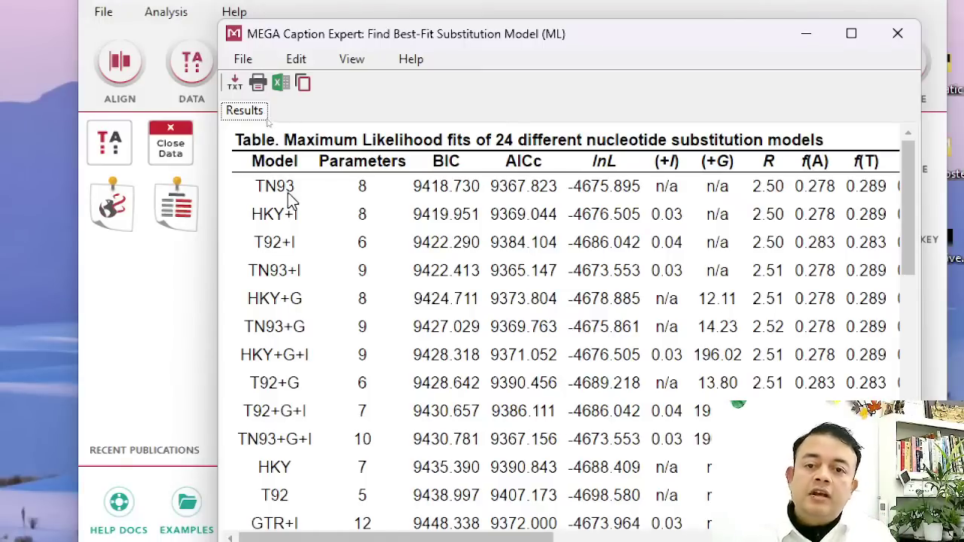
scroll(609, 229, down, 10)
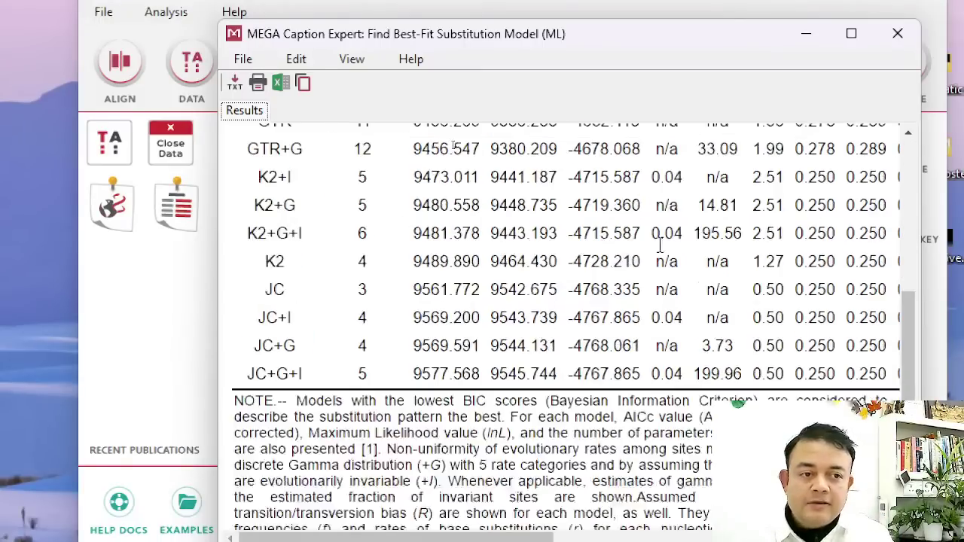
scroll(580, 278, down, 3)
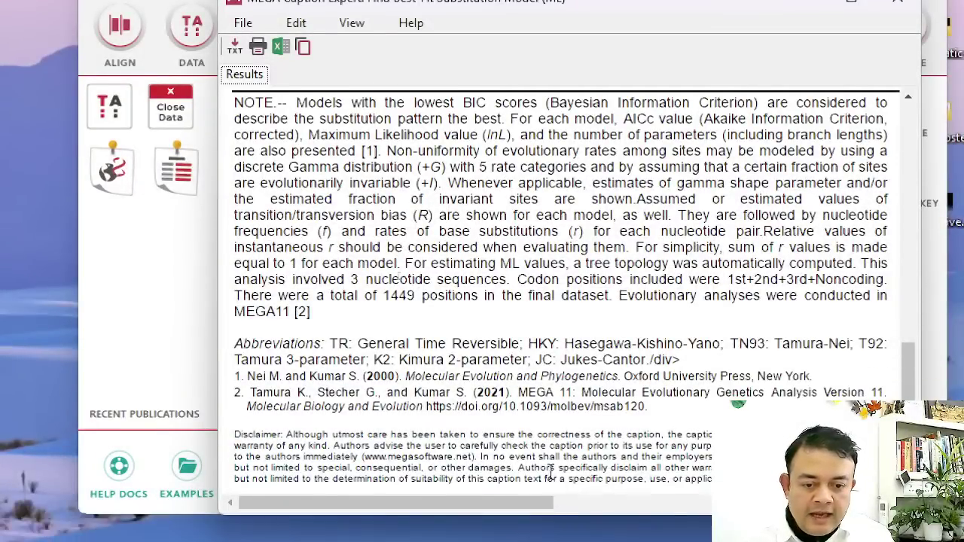
mouse_move(546, 504)
mouse_down()
mouse_move(565, 502)
mouse_move(535, 490)
mouse_up()
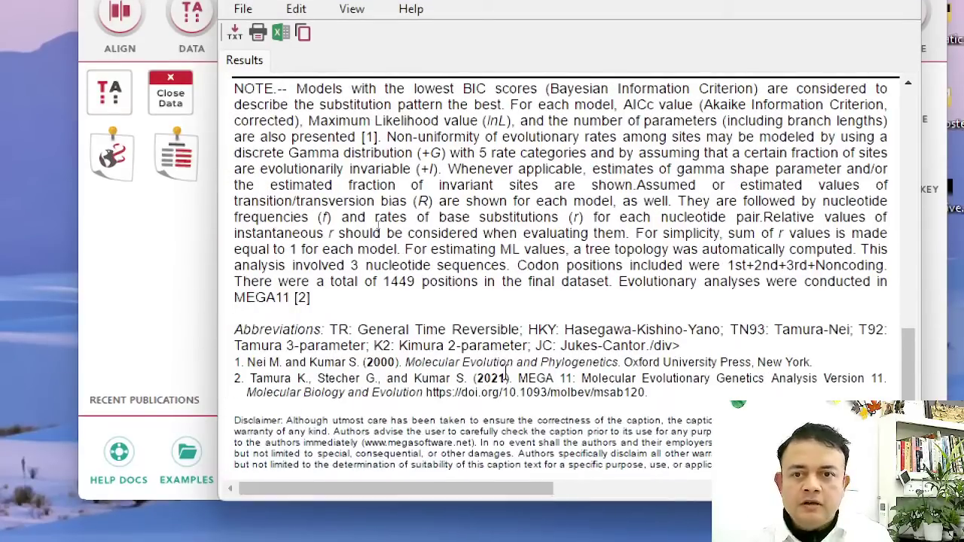
scroll(518, 344, up, 10)
scroll(518, 344, up, 3)
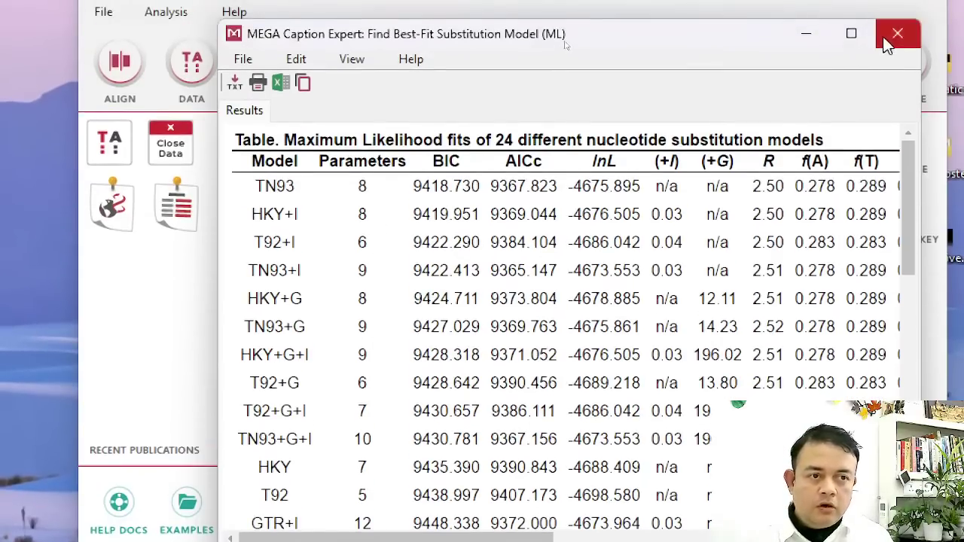
Put away the model results, start Compute Pairwise Distances on the active PhyloAnalysis.meg data and choose the Tamura-Nei model.
click(803, 36)
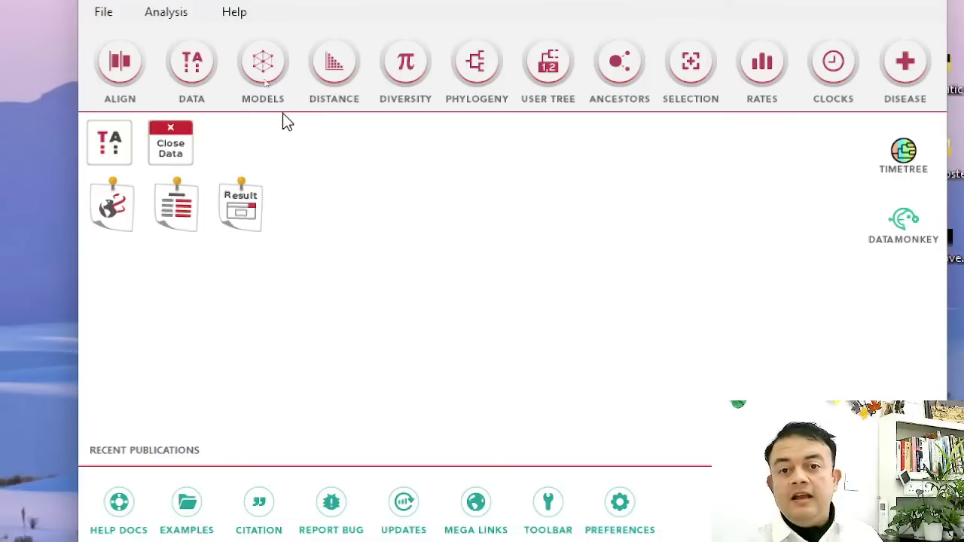
click(341, 70)
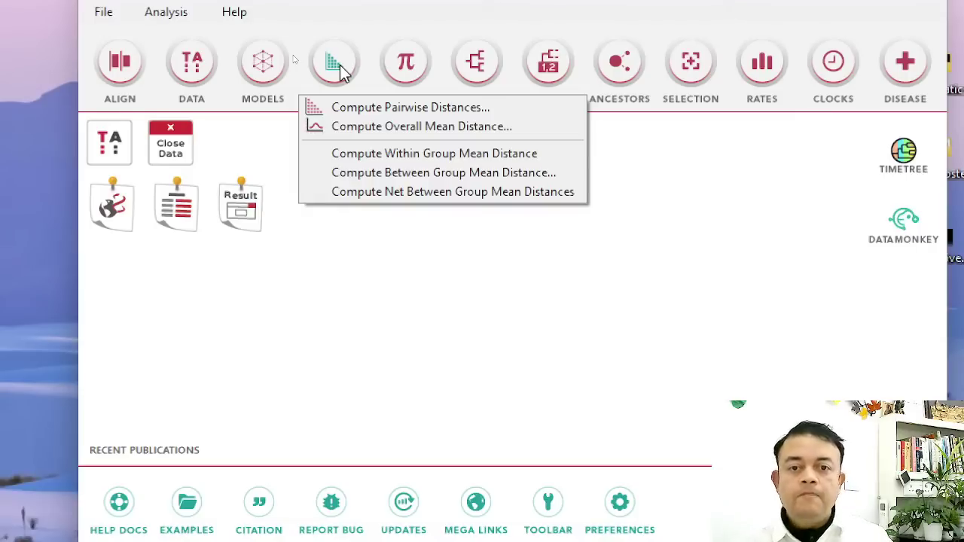
click(385, 110)
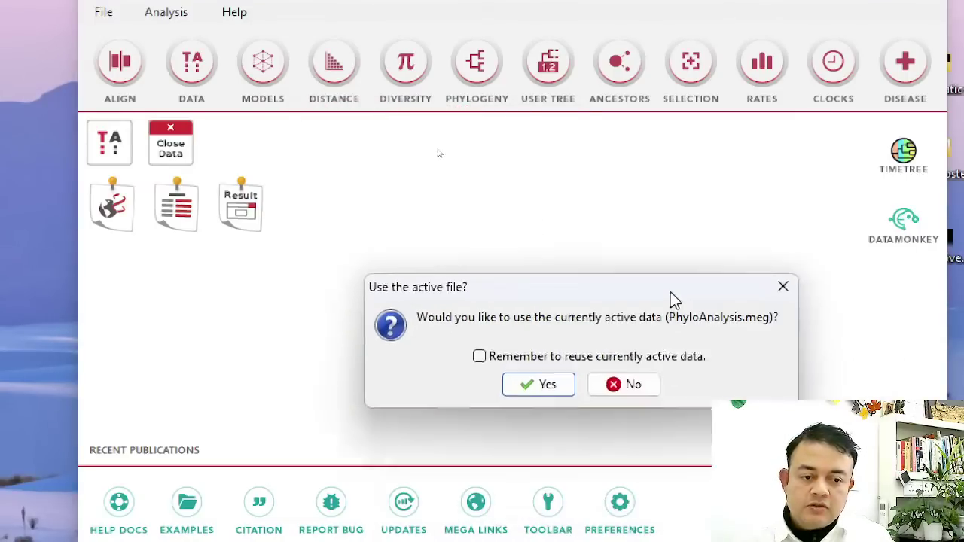
click(441, 286)
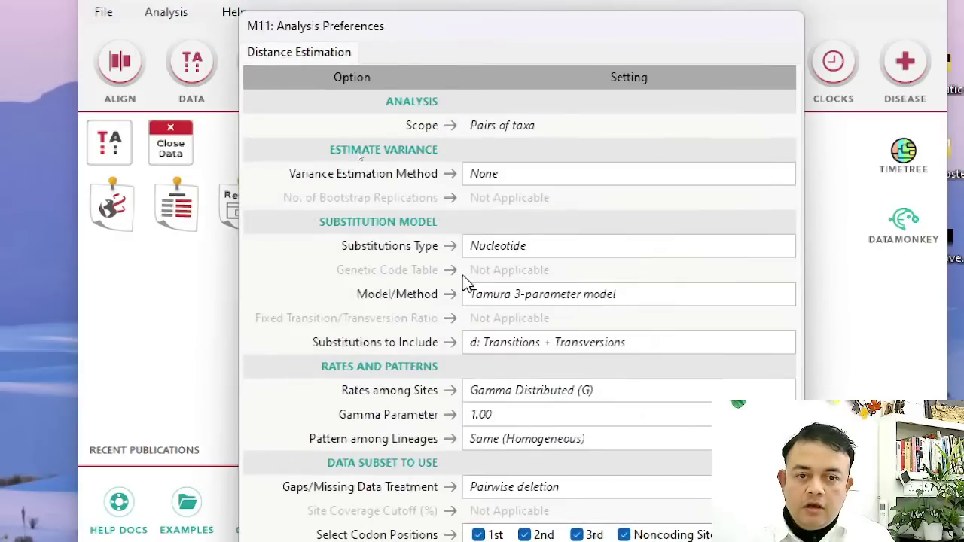
drag(607, 32, 581, 13)
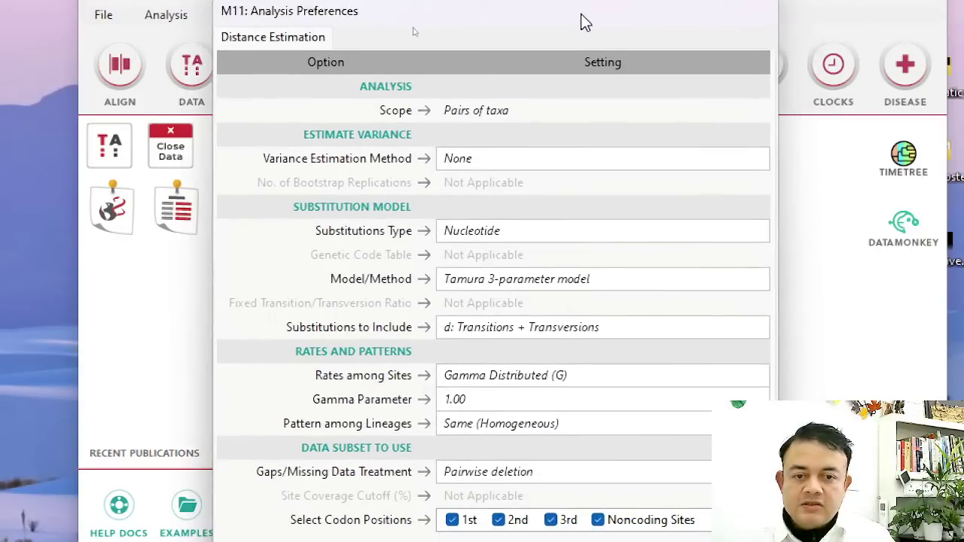
click(468, 279)
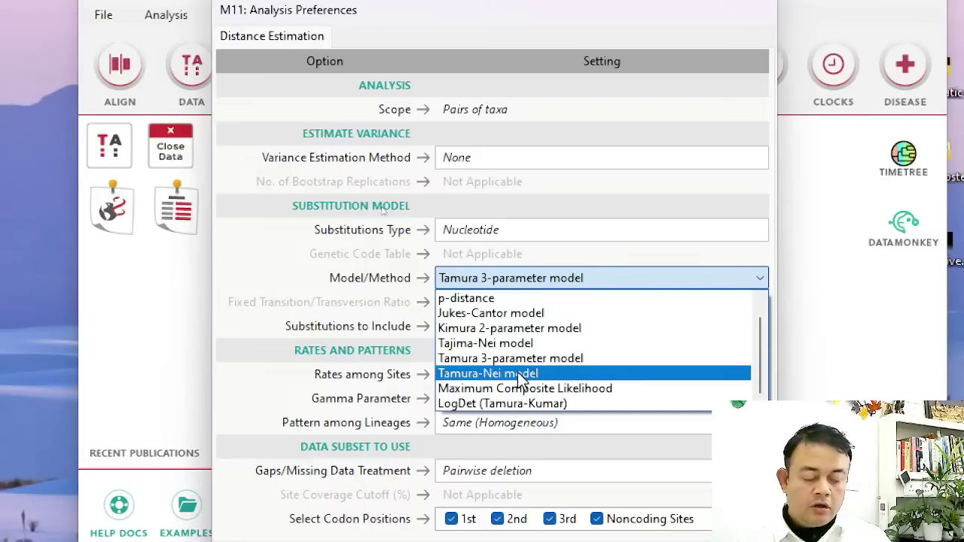
click(518, 372)
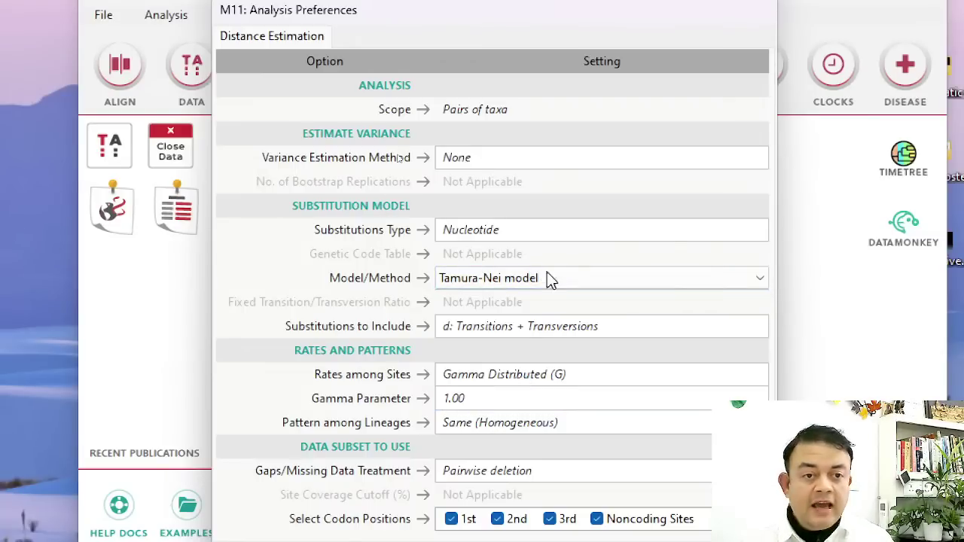
Keep d: Transitions + Transversions as the substitutions to include and compute the pairwise distances.
drag(556, 13, 550, 0)
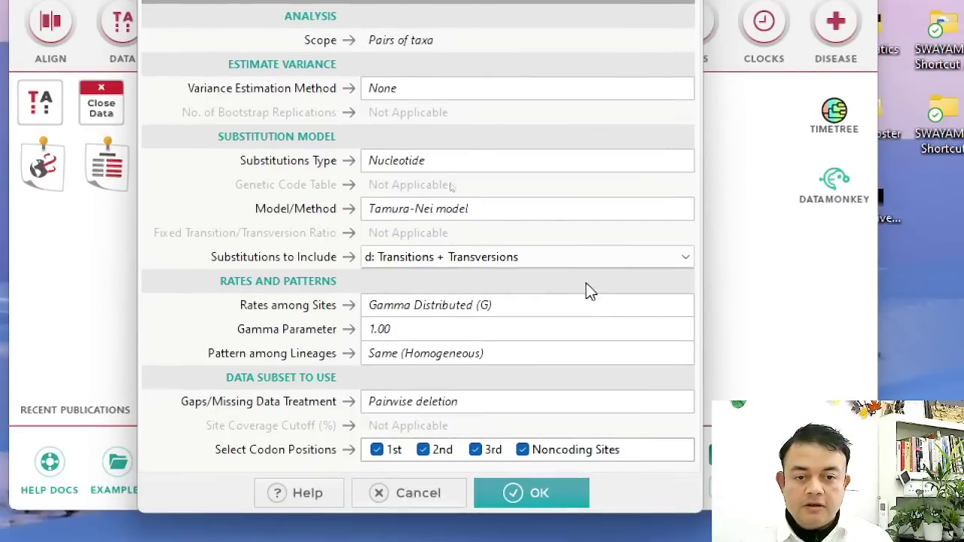
click(573, 256)
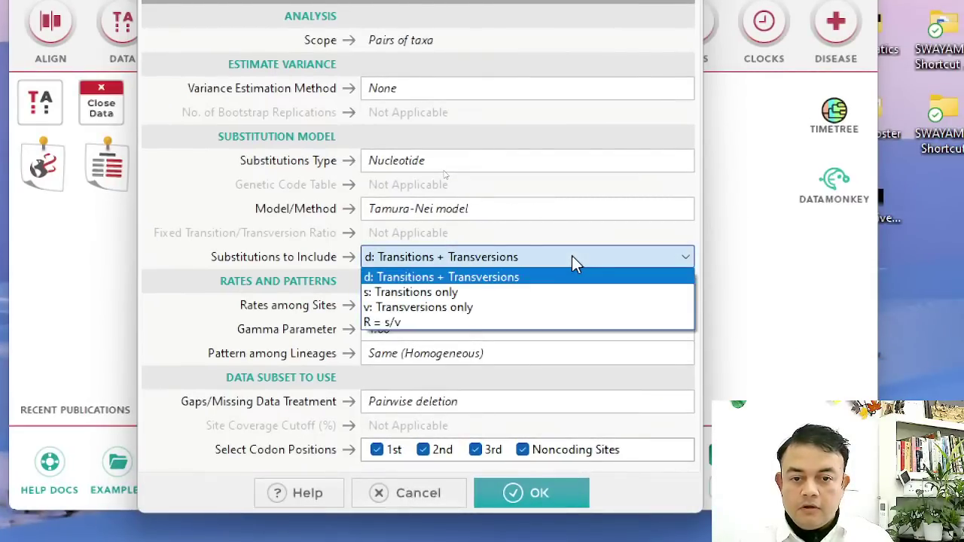
click(572, 257)
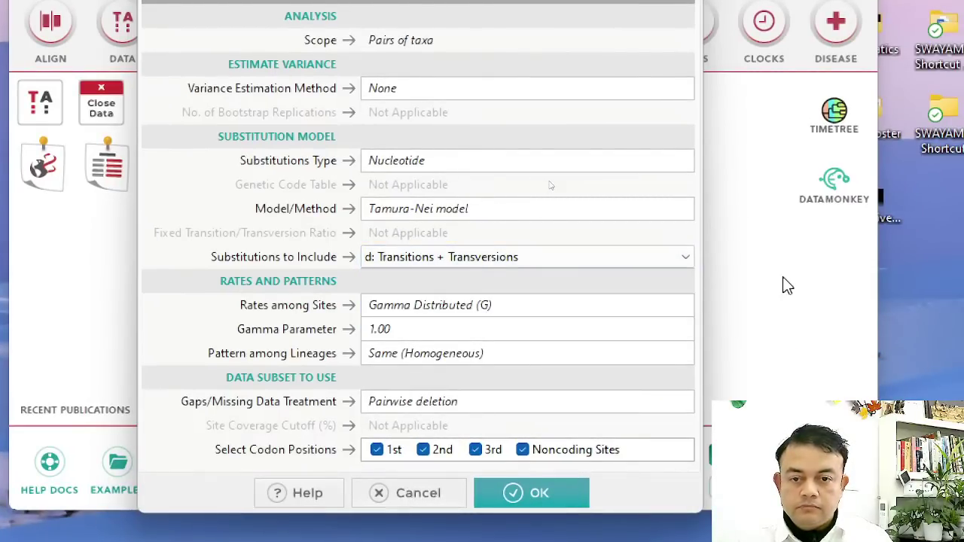
click(557, 489)
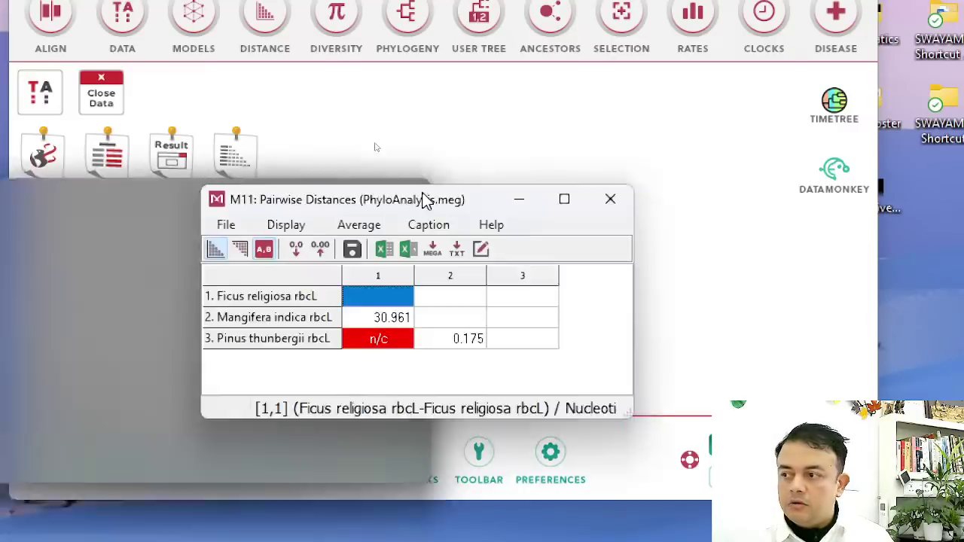
Examine the pairwise distance matrix, especially the Pinus thunbergii–Ficus religiosa entry, and close it.
drag(427, 198, 490, 119)
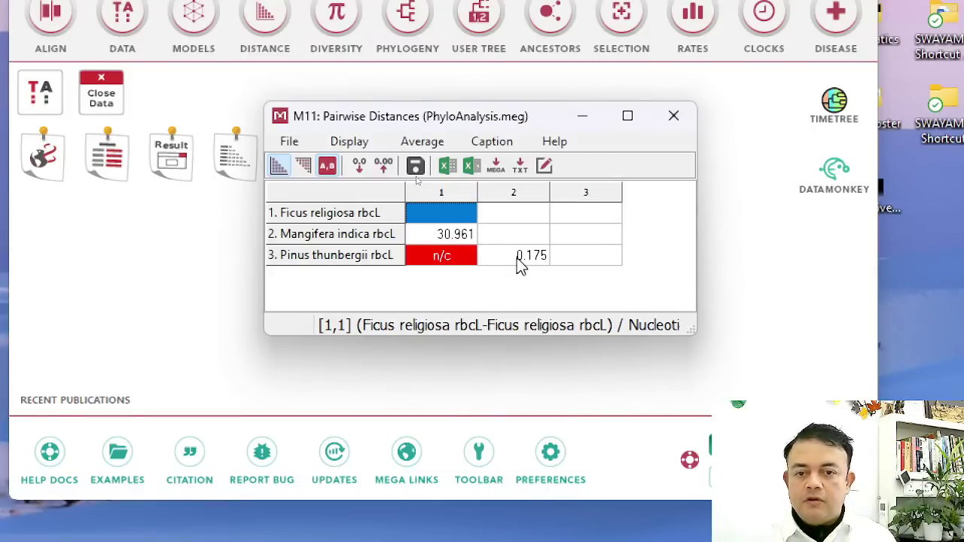
click(455, 257)
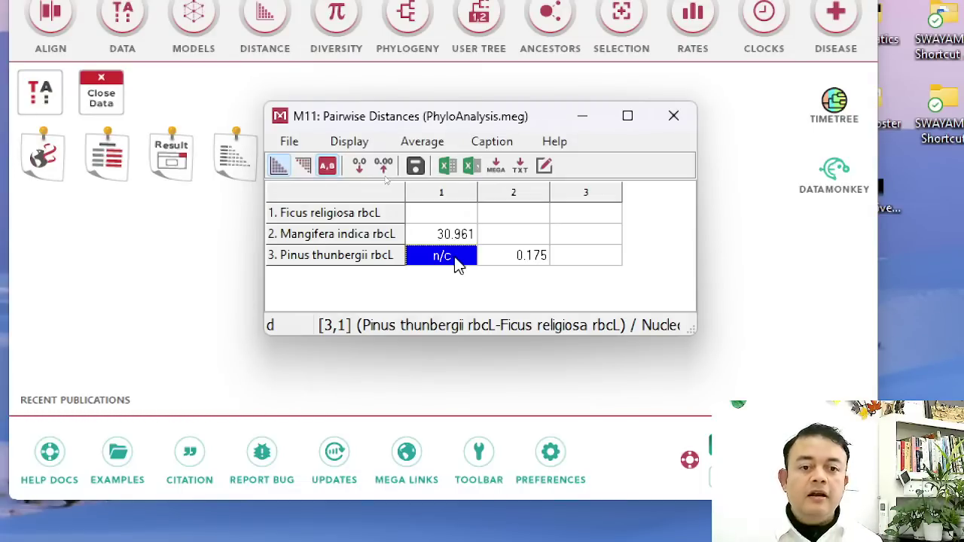
click(671, 119)
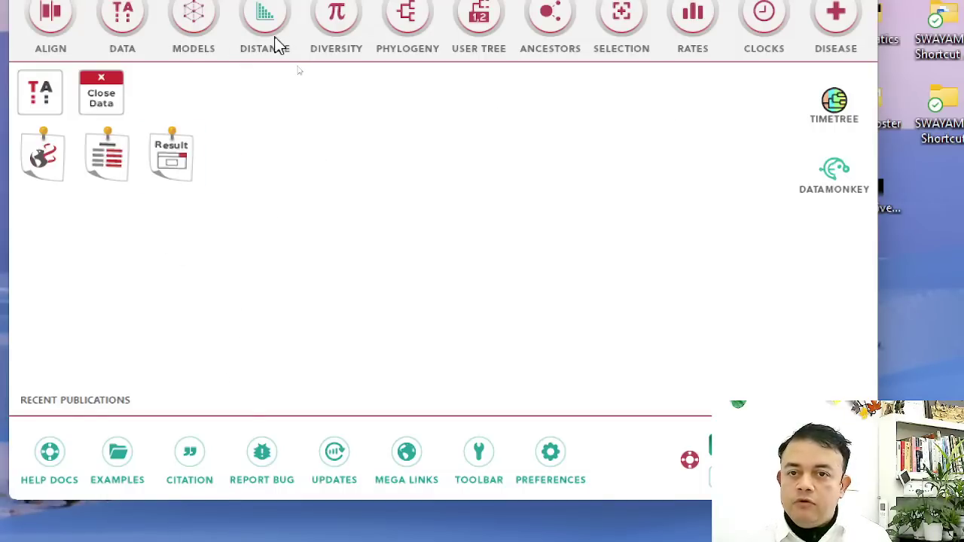
Reopen the Alignment Explorer and align all three rbcL DNA sequences with ClustalW, using gap opening penalty 15.00 and gap extension penalty 6.66.
click(102, 159)
drag(274, 21, 590, 64)
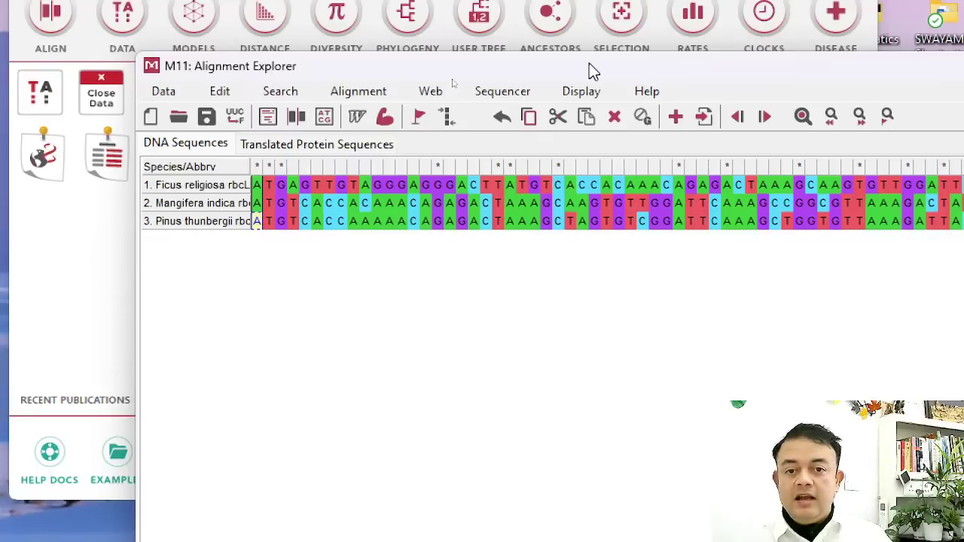
click(357, 118)
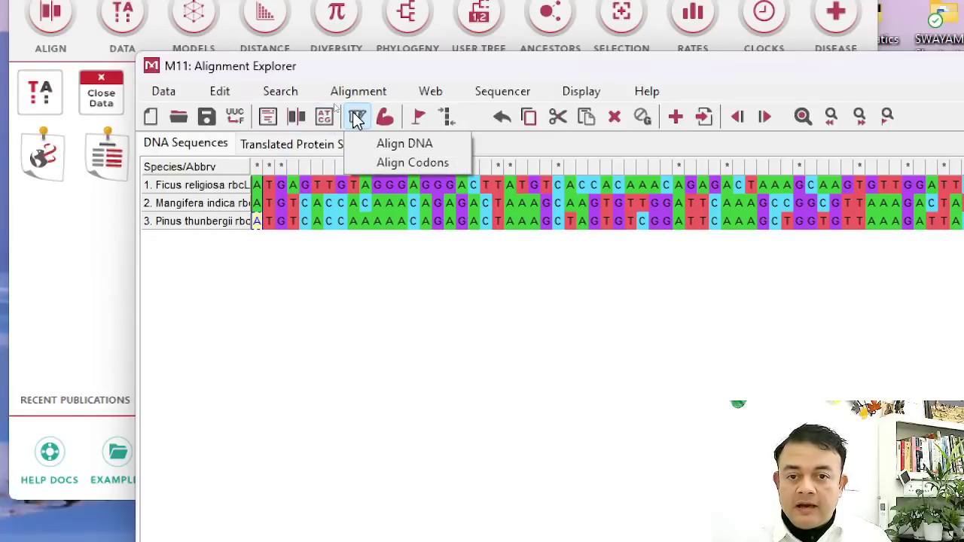
click(388, 143)
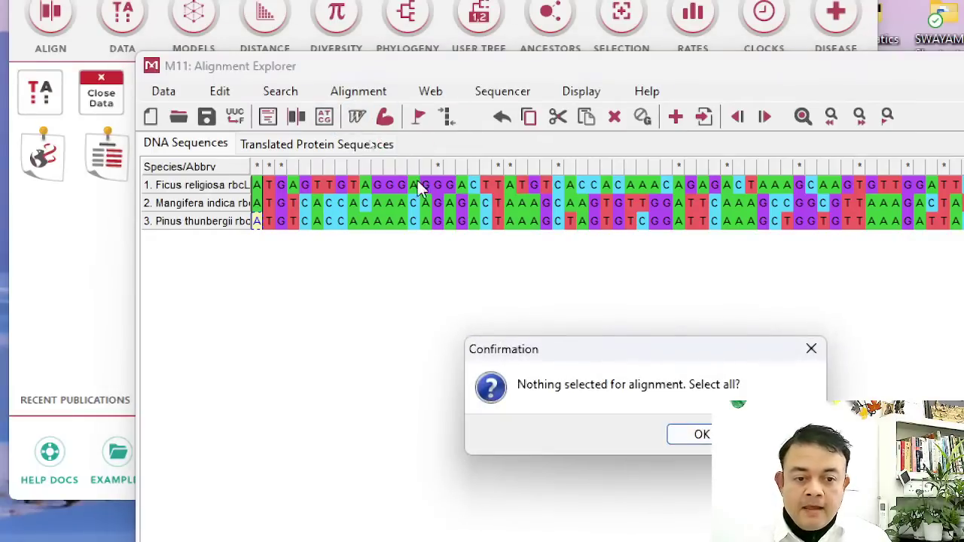
click(701, 437)
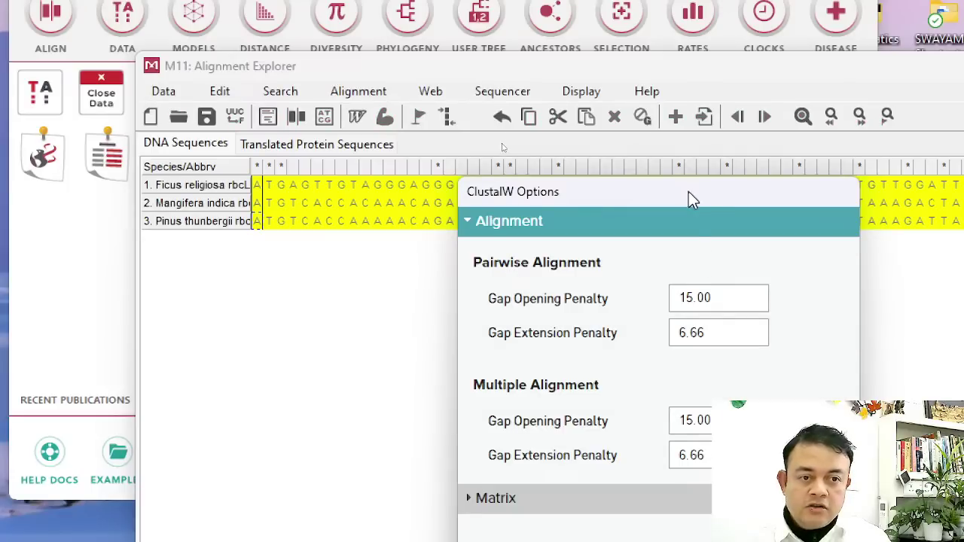
drag(689, 193, 597, 20)
click(699, 468)
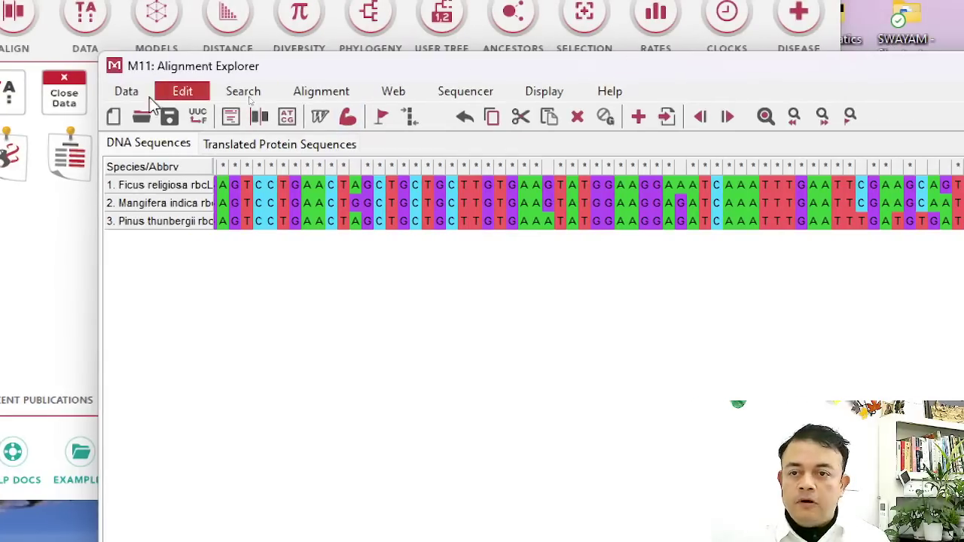
Send the new alignment to Phylogenetic Analysis as protein-coding data, replacing the active file without creating a session file, and minimize the Alignment Explorer.
click(126, 91)
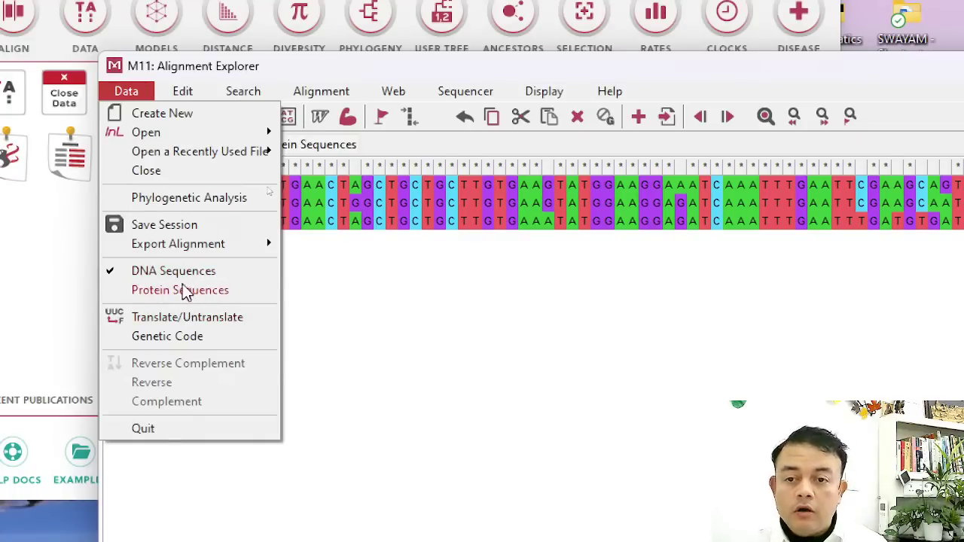
click(200, 200)
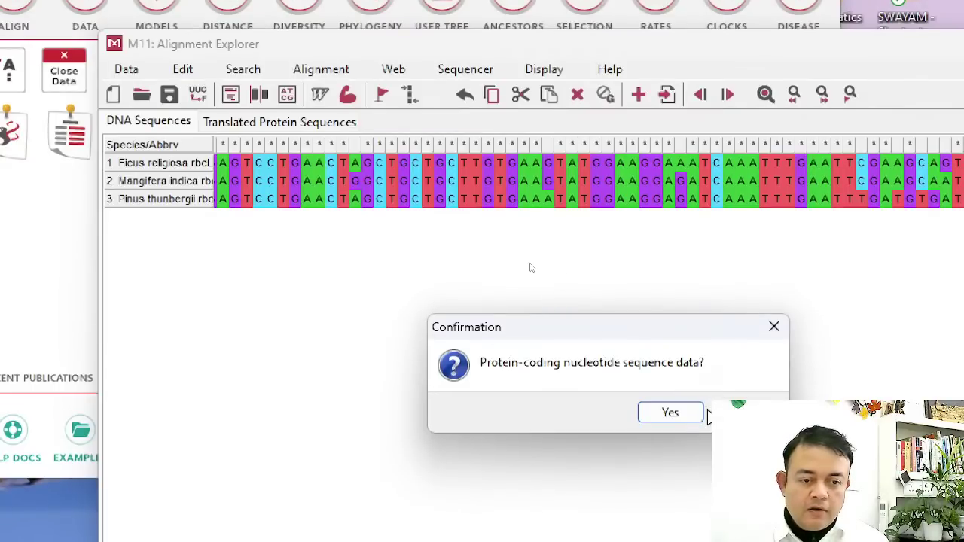
click(683, 416)
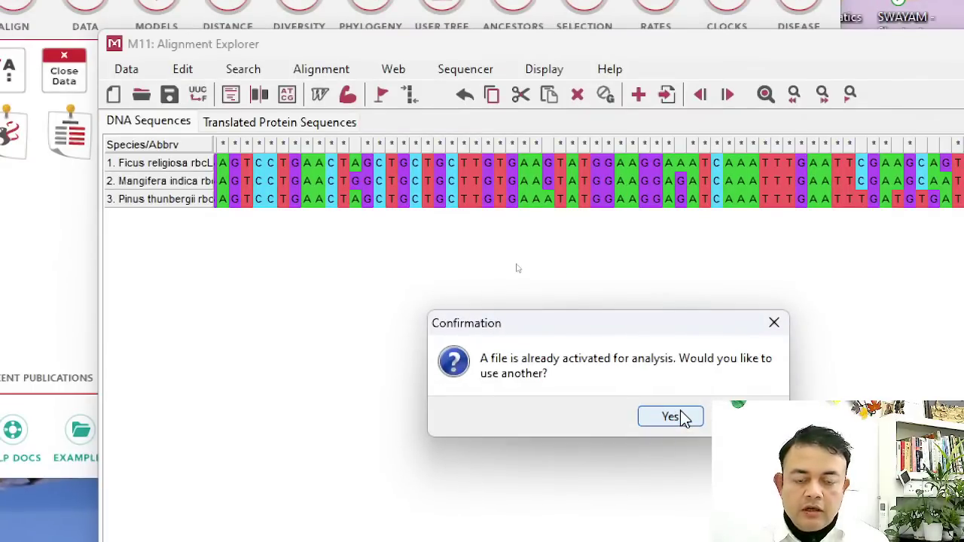
click(683, 418)
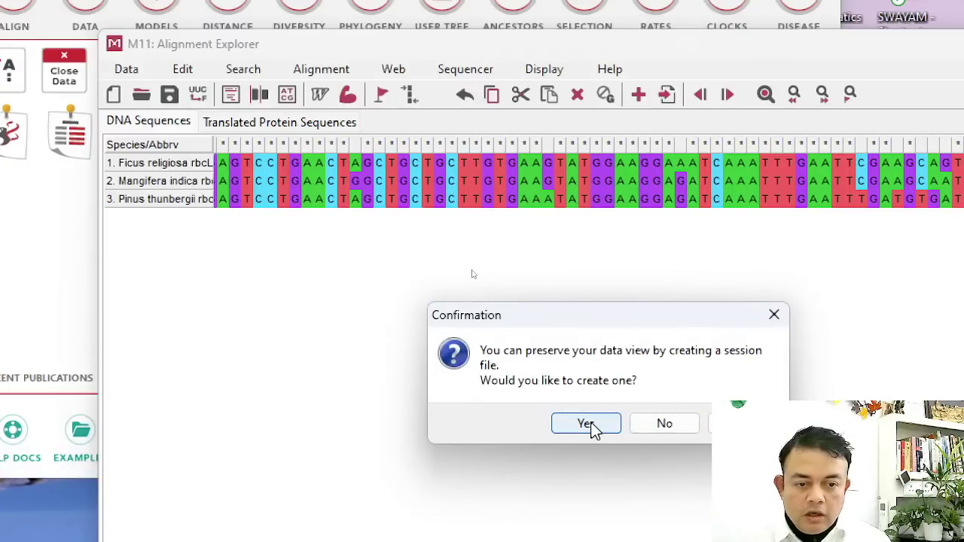
click(654, 423)
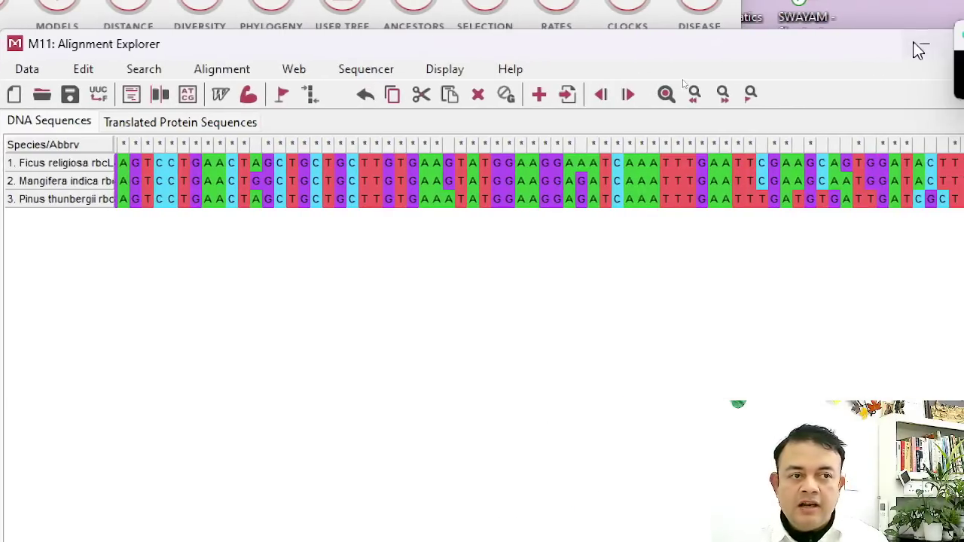
click(916, 48)
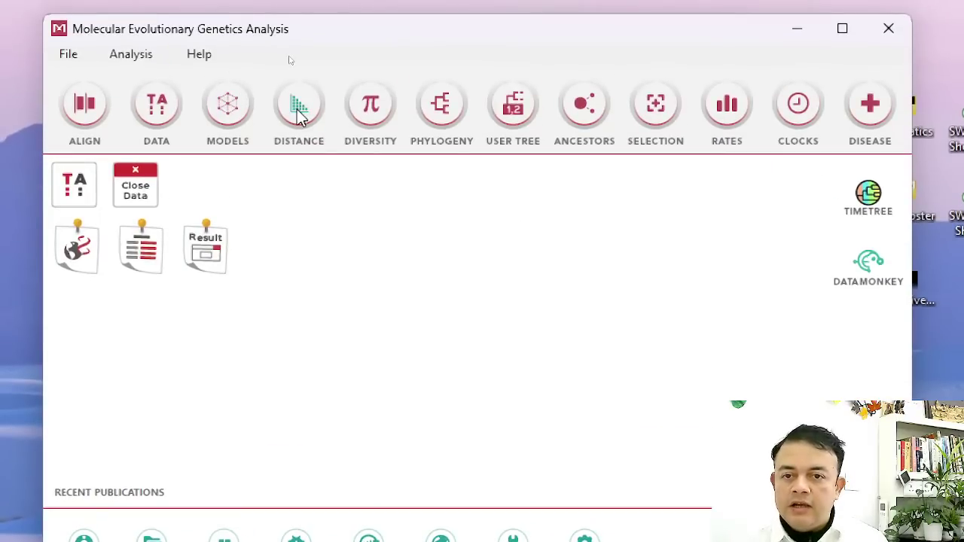
Rerun Find Best DNA/Protein Models (ML) on the realigned active data with default preferences, then review and put away the results table.
click(230, 112)
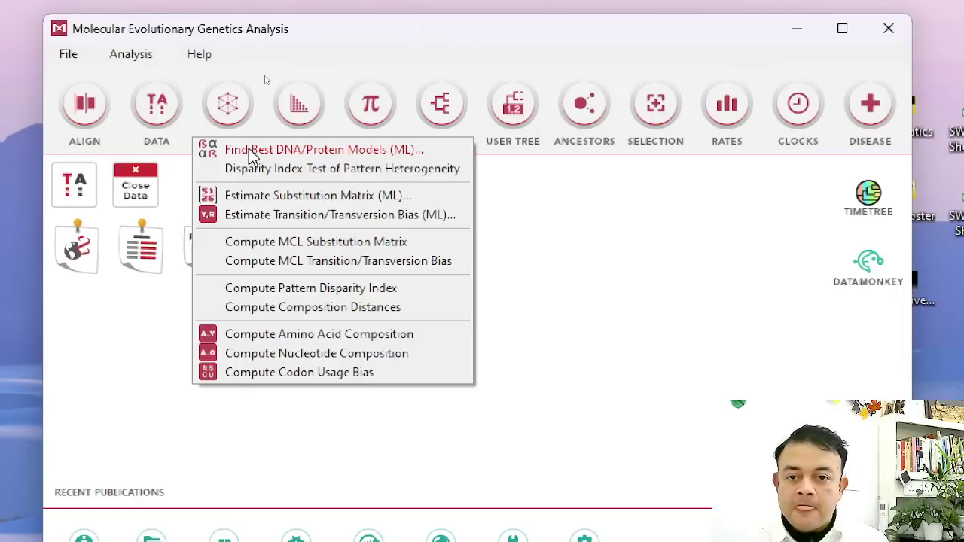
click(249, 149)
drag(635, 473, 383, 151)
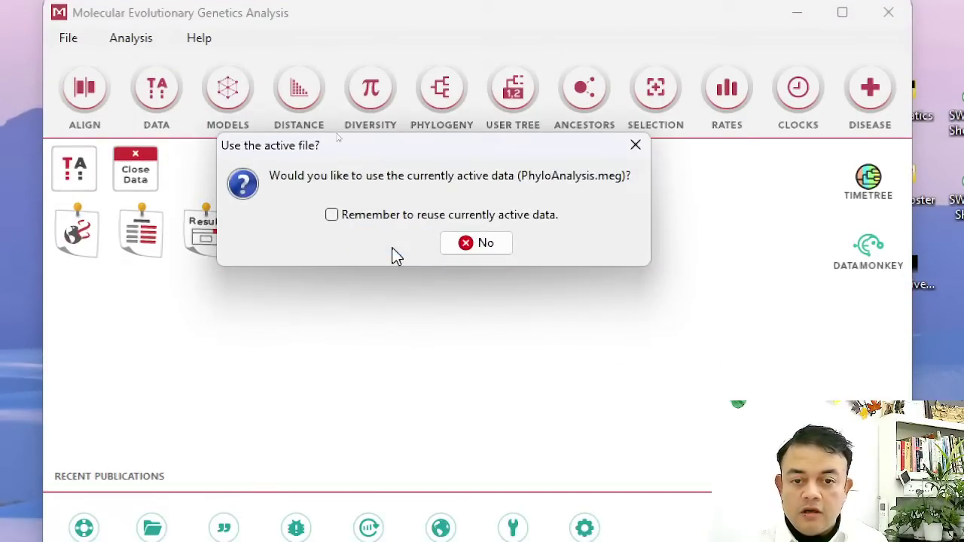
click(394, 253)
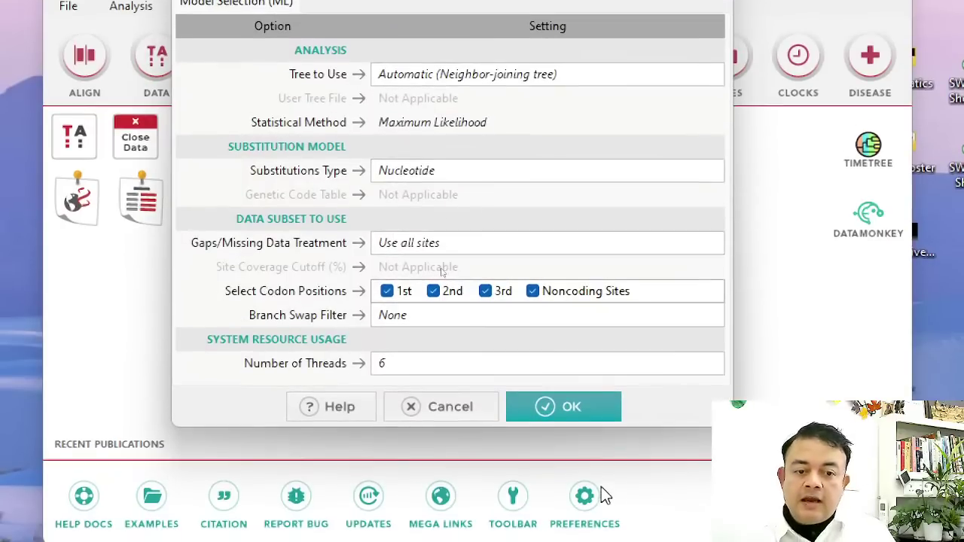
click(592, 412)
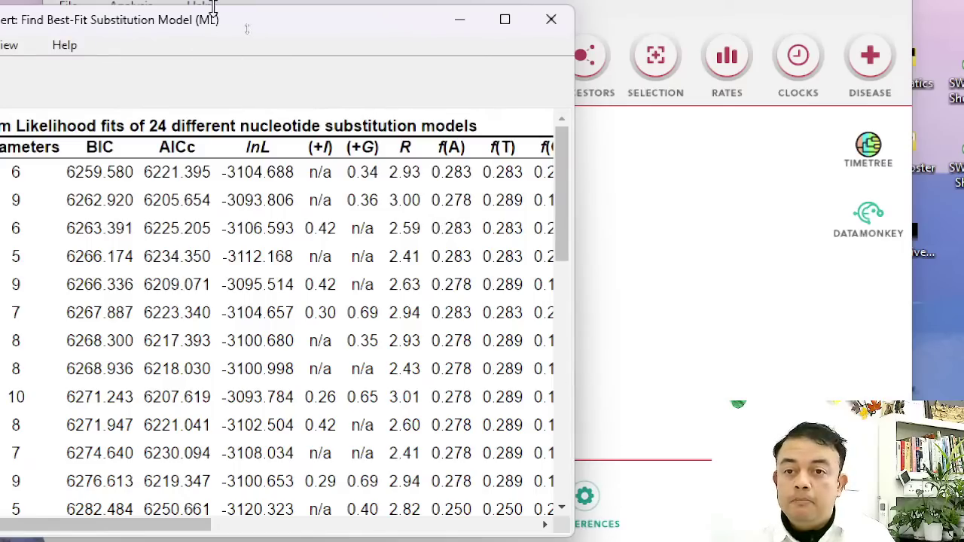
drag(220, 19, 493, 27)
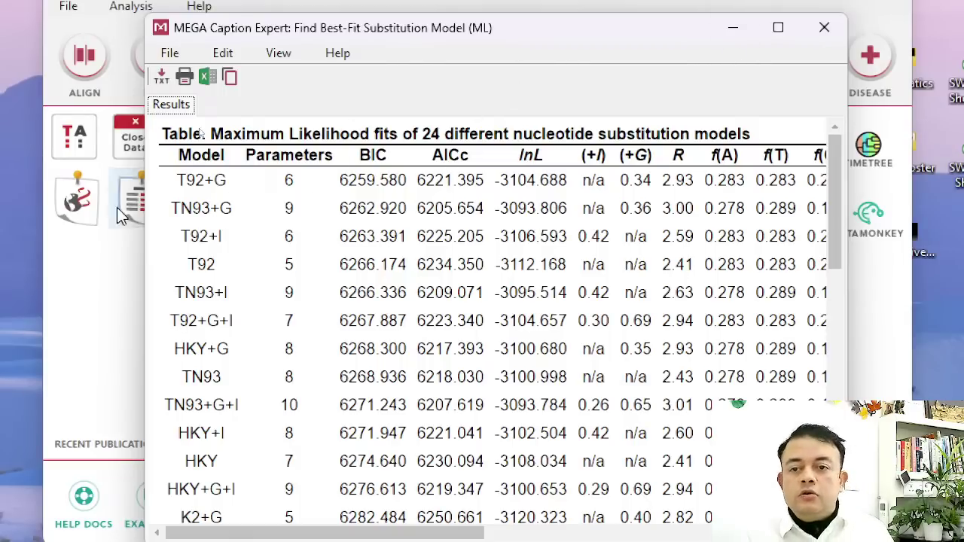
click(824, 27)
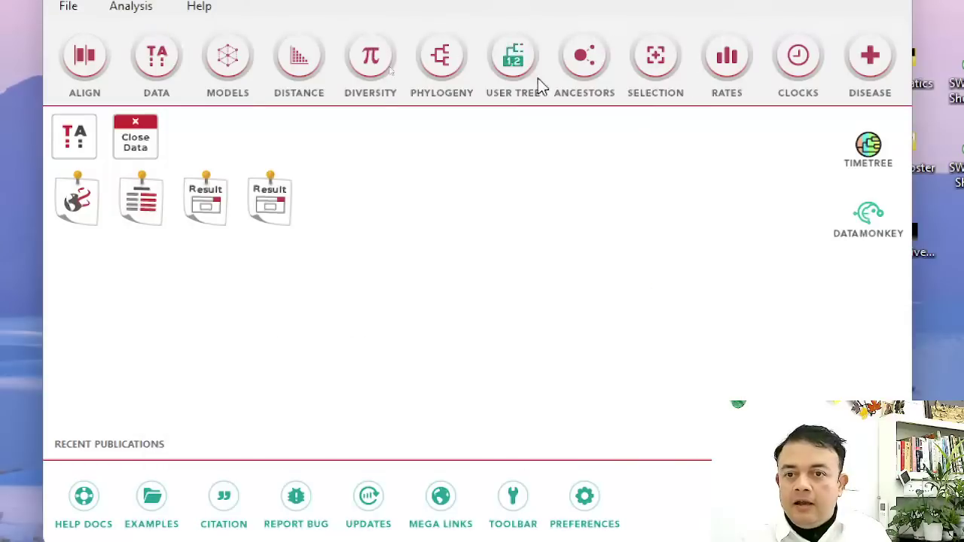
Compute pairwise distances on the active data with the Tamura-Nei model, Gamma Distributed (G) rates and pairwise deletion.
click(294, 60)
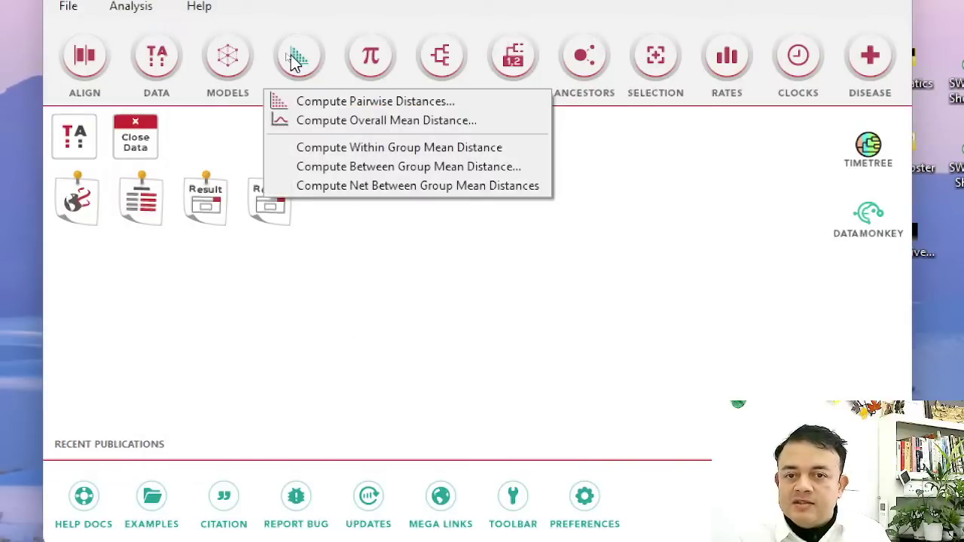
click(326, 105)
drag(663, 436, 583, 293)
click(577, 377)
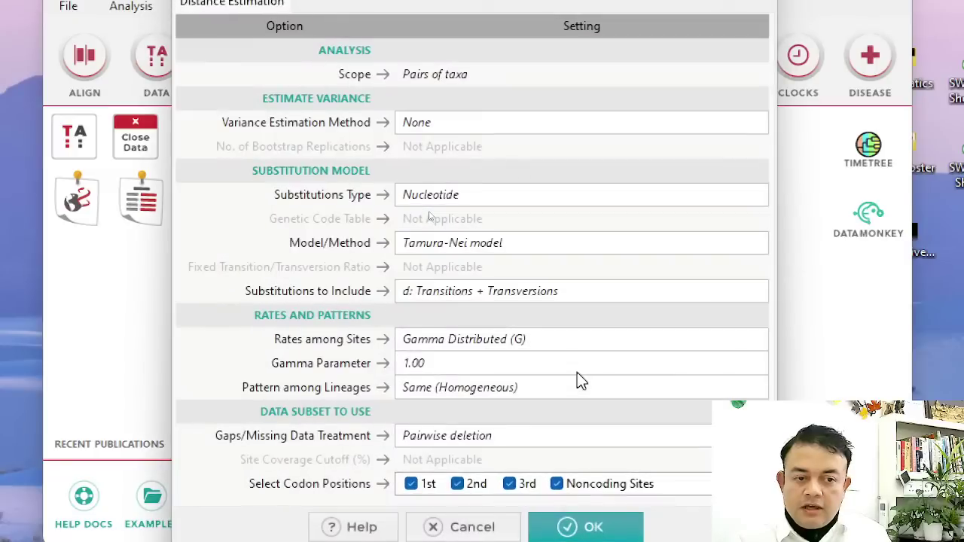
click(485, 251)
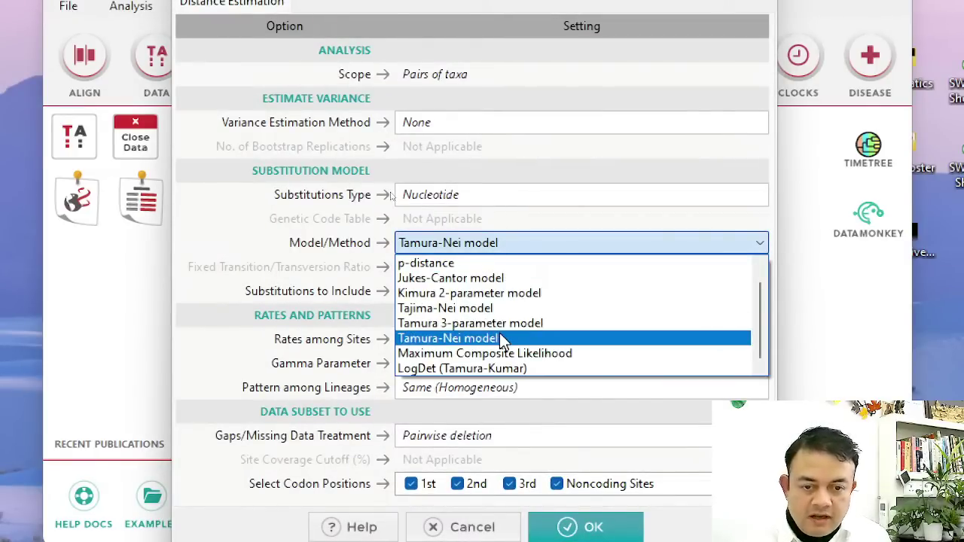
click(544, 341)
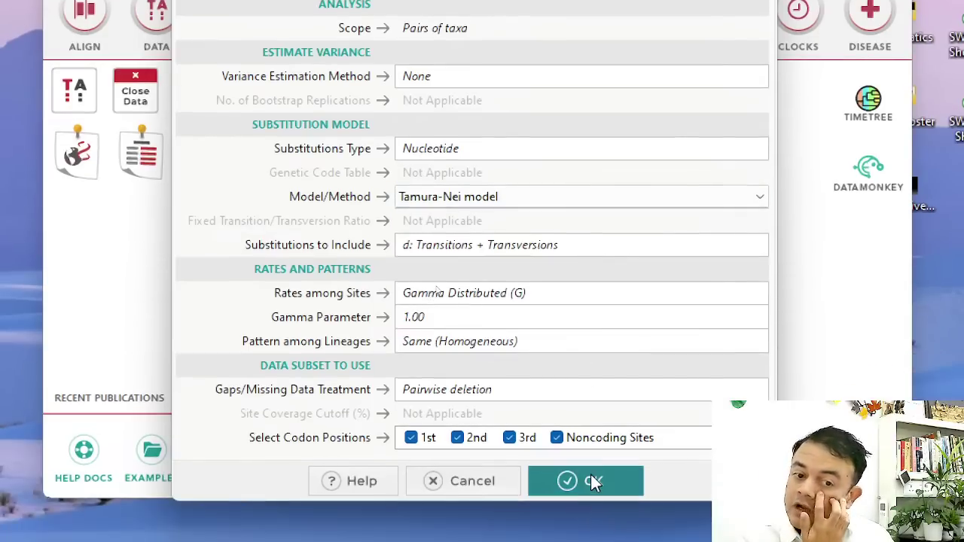
click(591, 526)
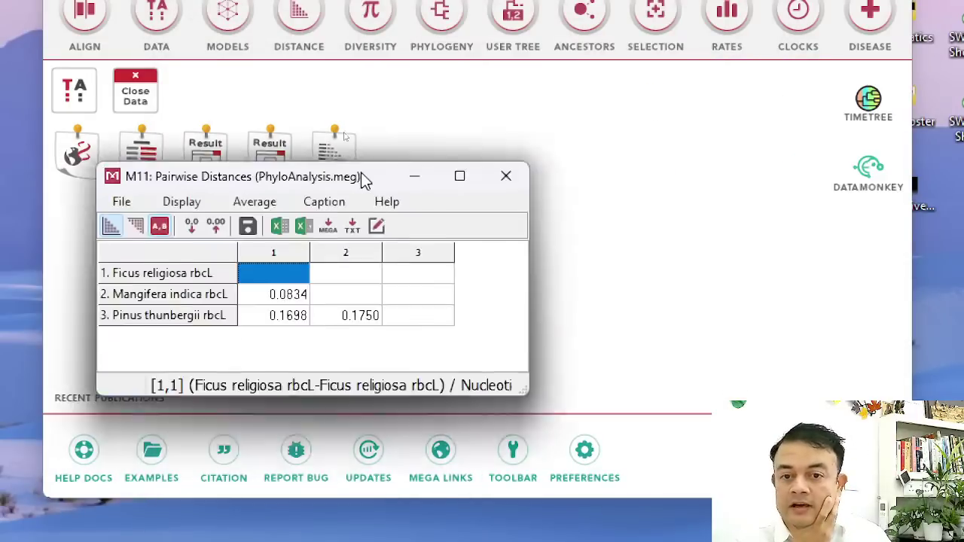
Examine the Mangifera indica–Ficus religiosa and Pinus thunbergii–Mangifera indica entries of the new pairwise distance matrix, and minimize it.
drag(361, 178, 457, 169)
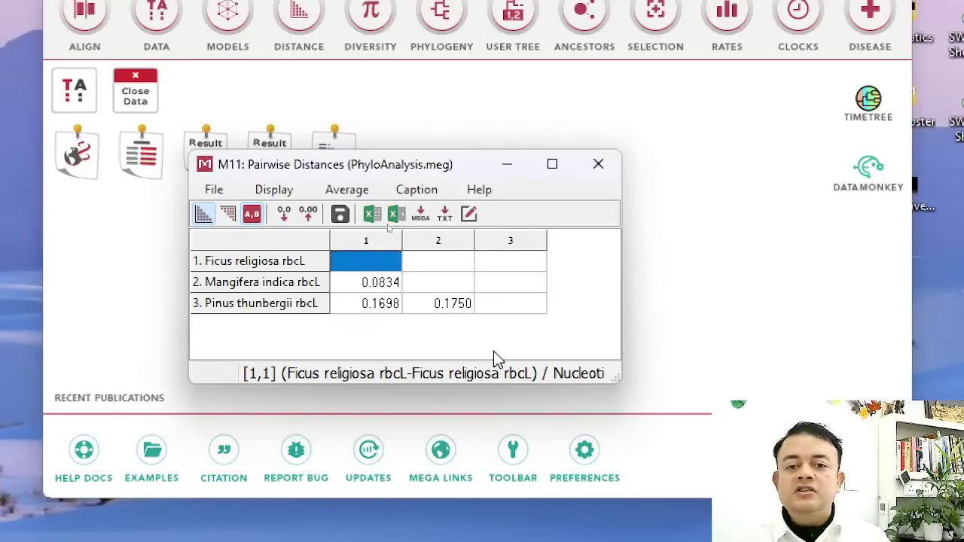
click(386, 282)
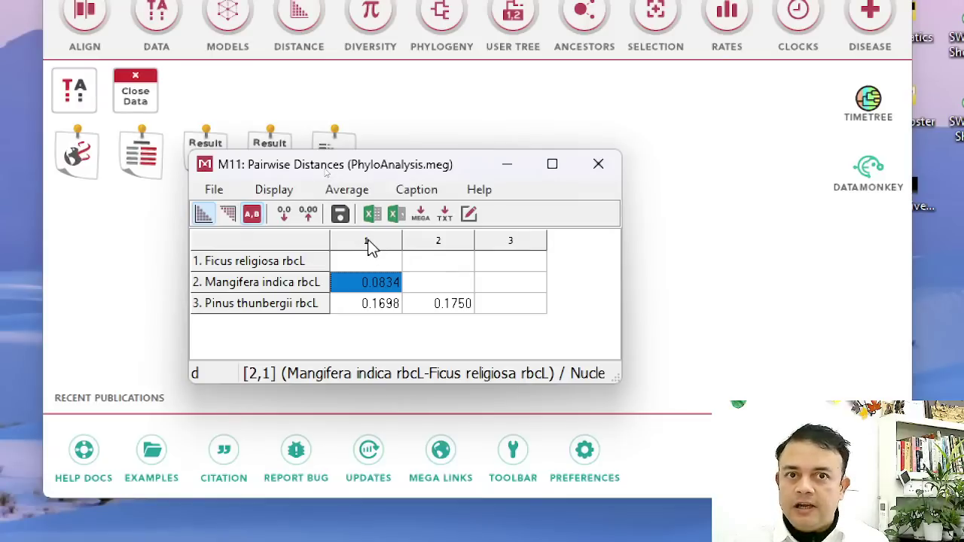
click(460, 304)
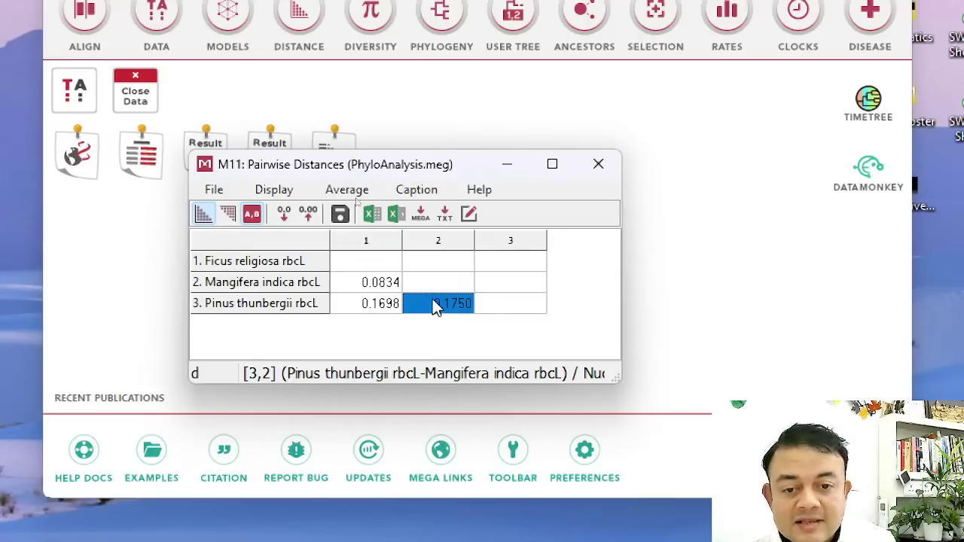
click(379, 287)
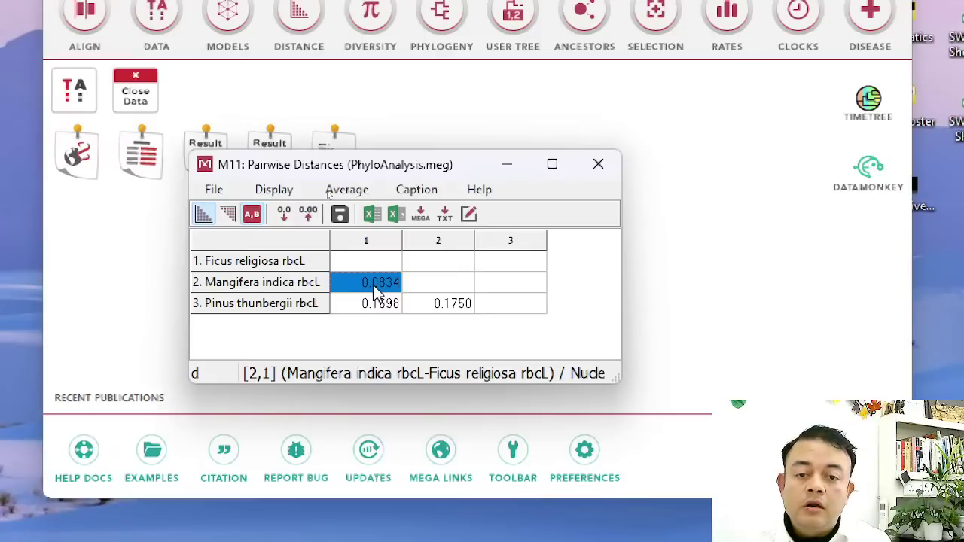
click(464, 307)
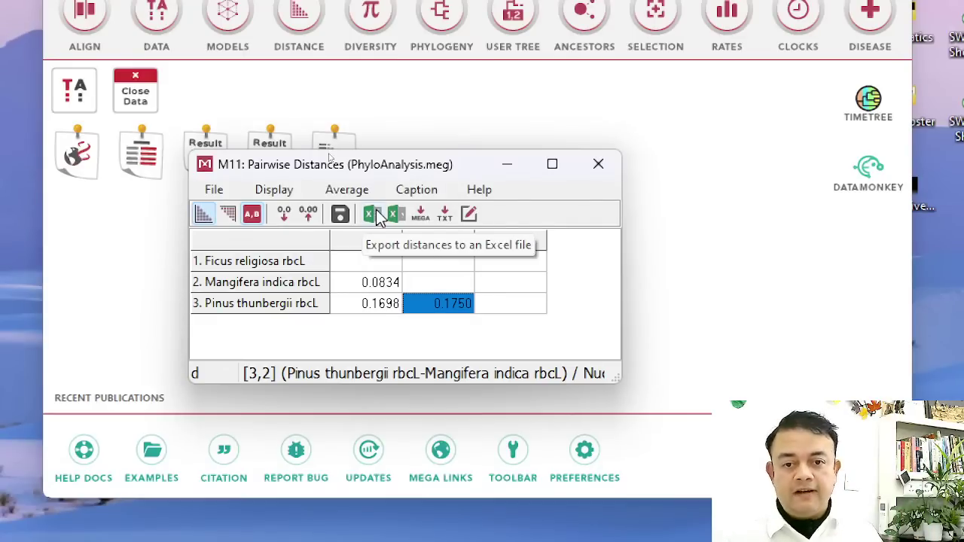
click(514, 166)
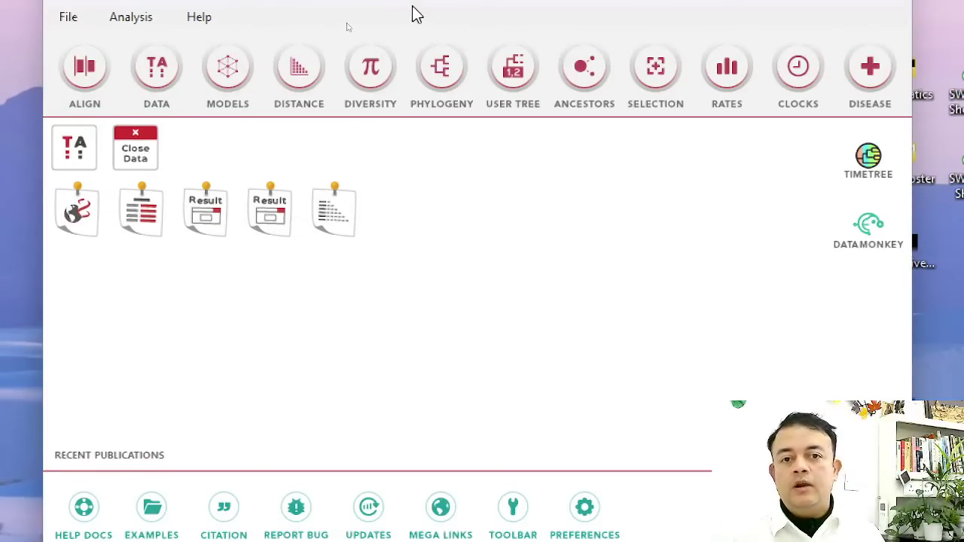
Review the phylogeny test, bootstrap replications and substitution model options for a Maximum Likelihood tree on the active data, and cancel the analysis.
click(440, 70)
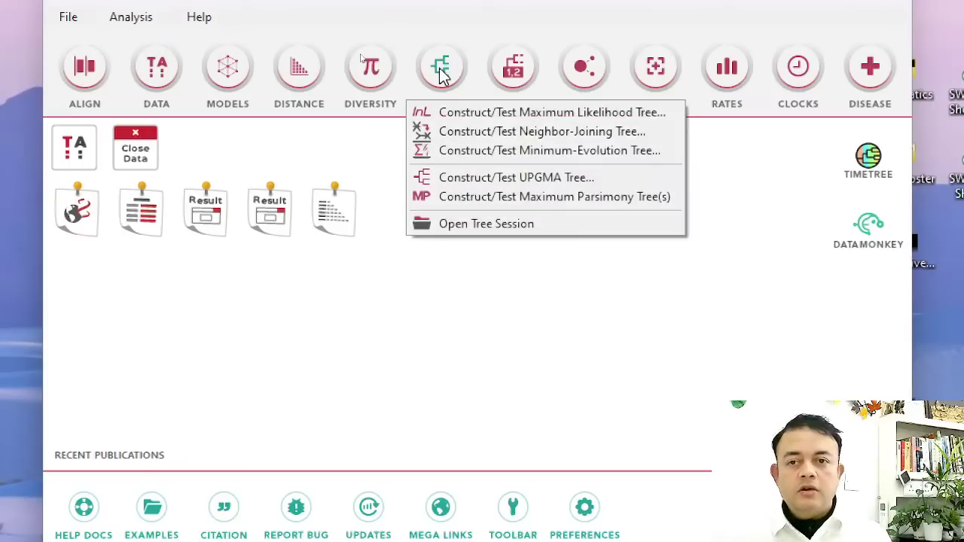
click(490, 113)
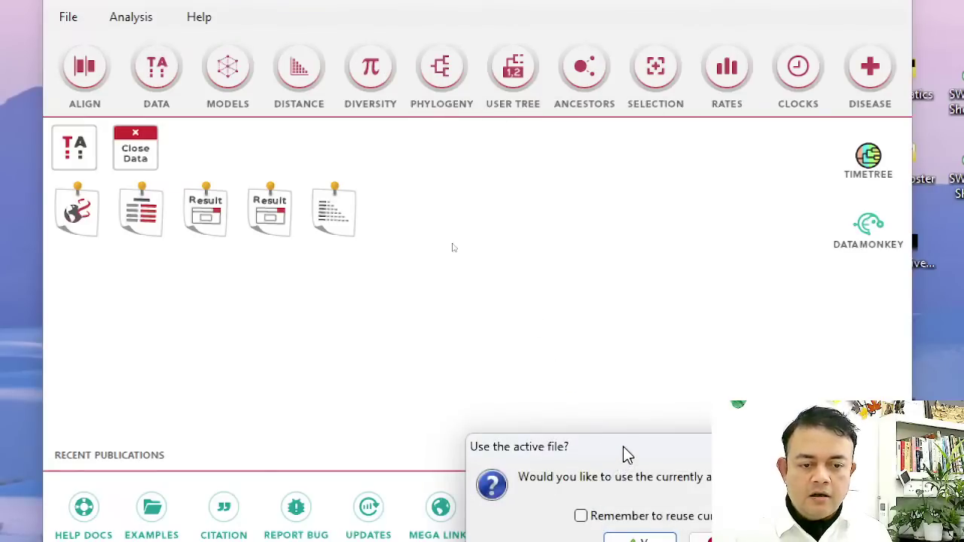
click(518, 323)
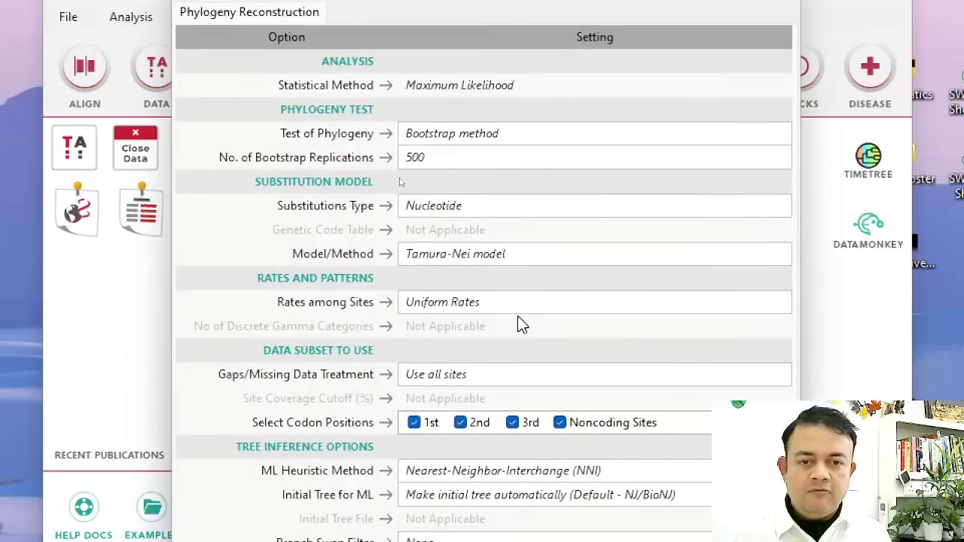
click(435, 140)
click(444, 140)
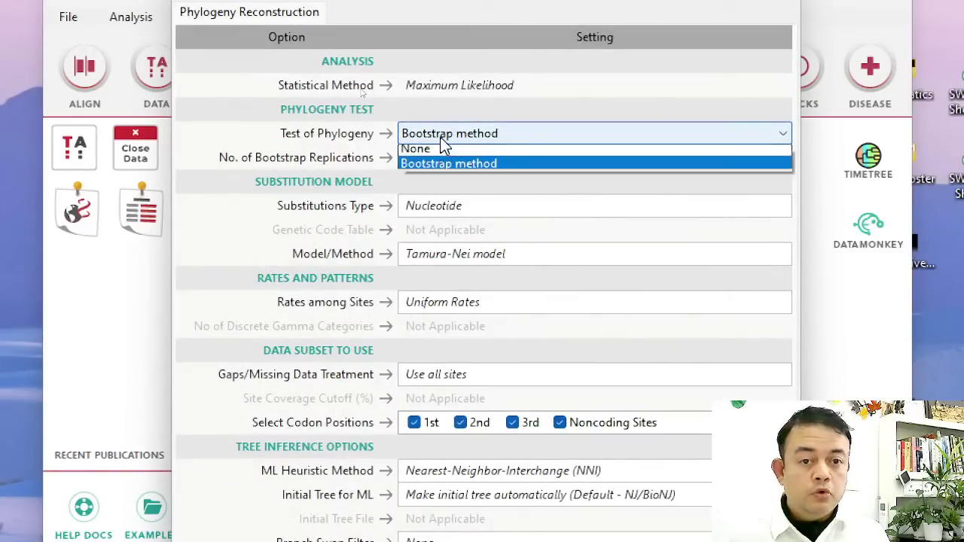
click(444, 142)
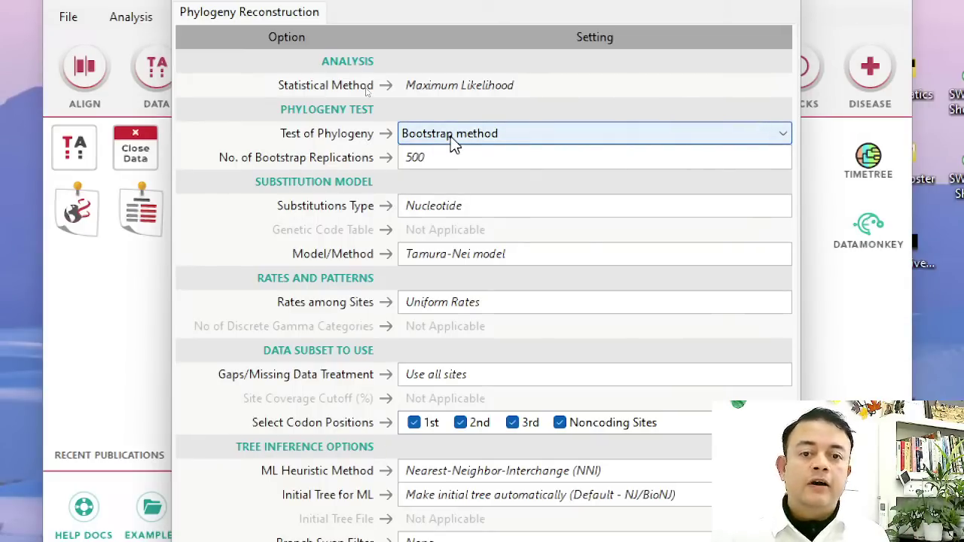
click(448, 156)
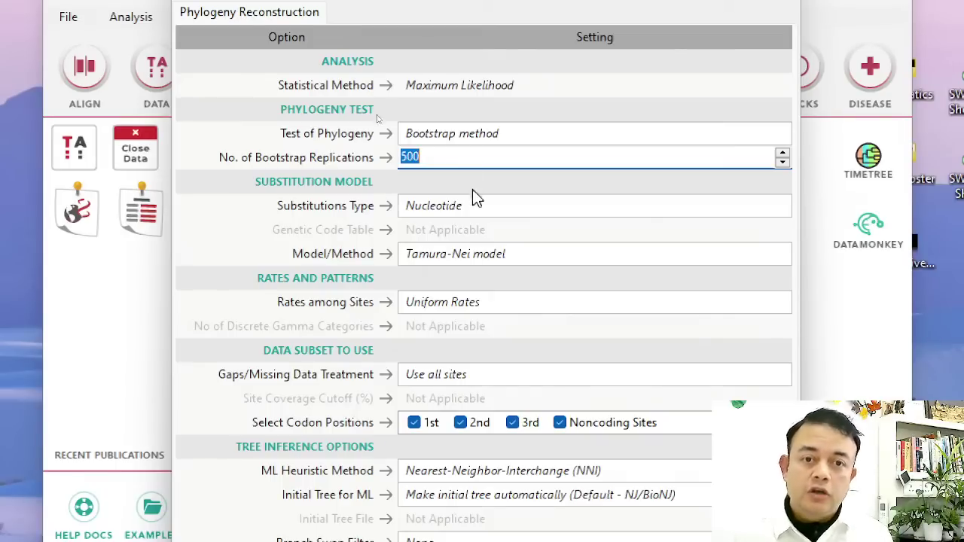
click(466, 258)
click(467, 258)
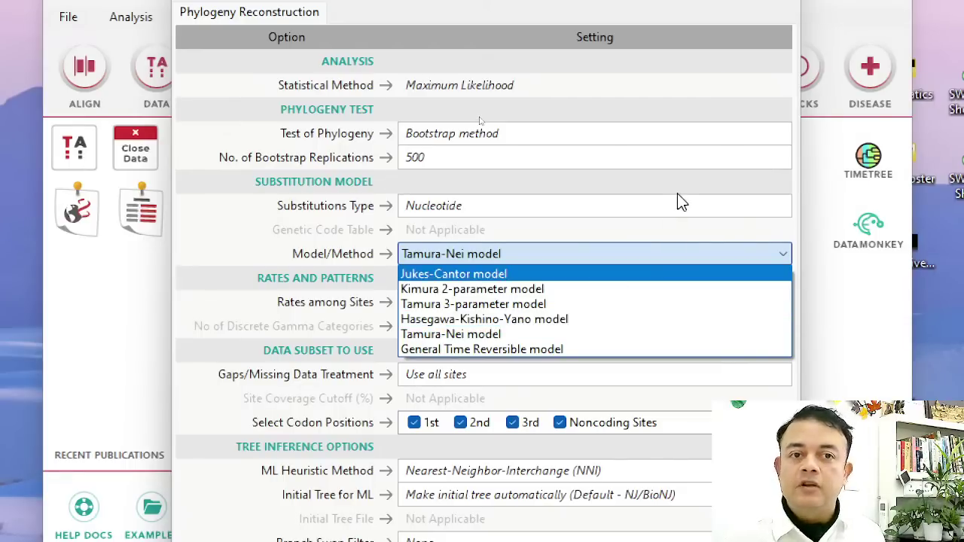
click(663, 34)
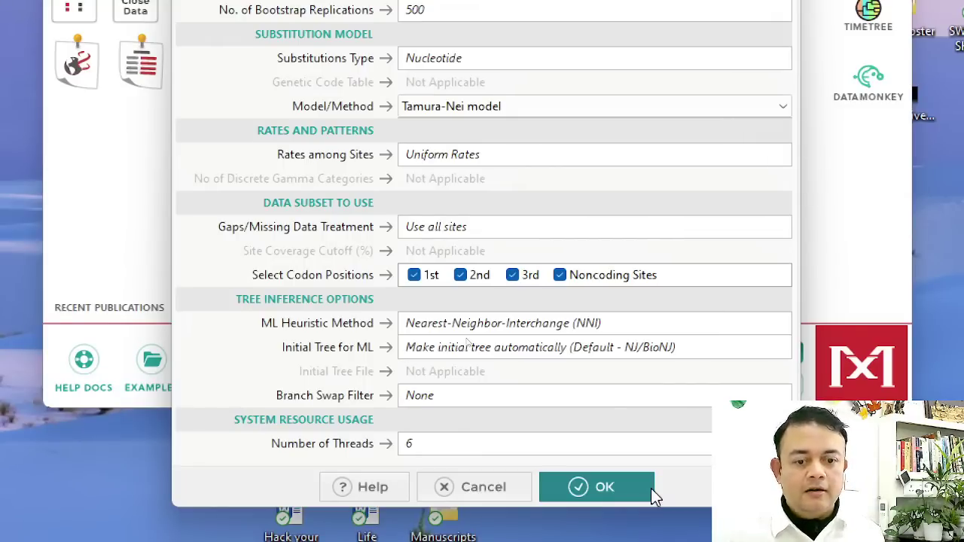
click(481, 486)
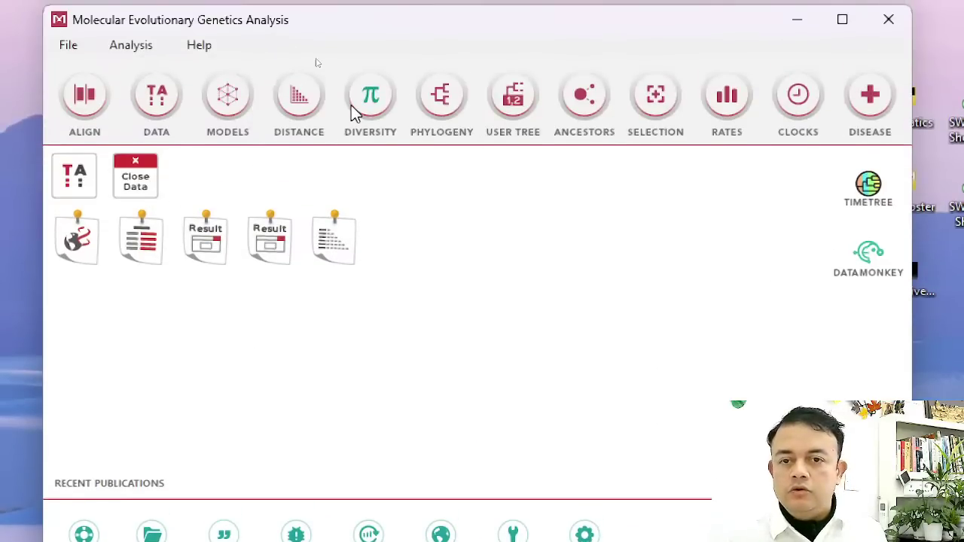
Set up a Neighbor-Joining tree analysis on the active data with the Bootstrap method as the test of phylogeny.
click(443, 105)
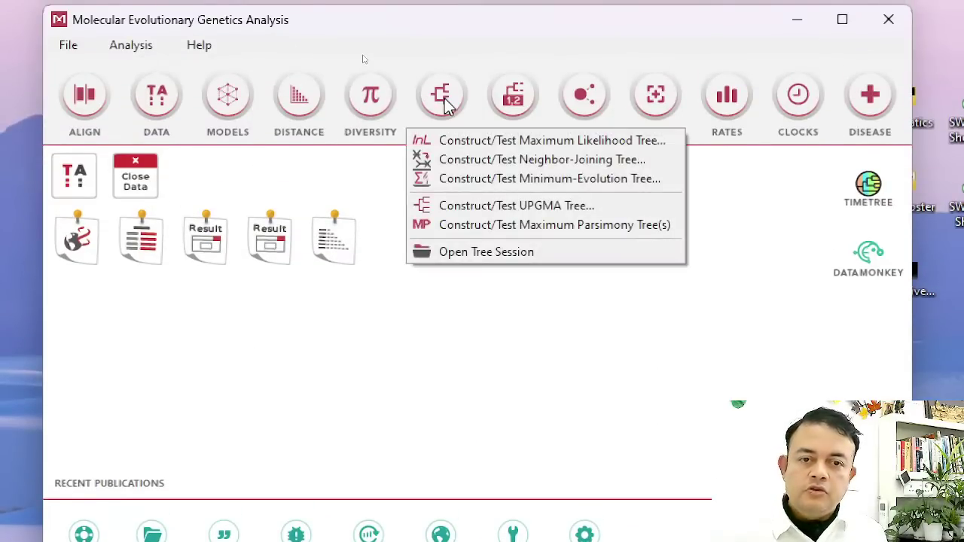
click(446, 161)
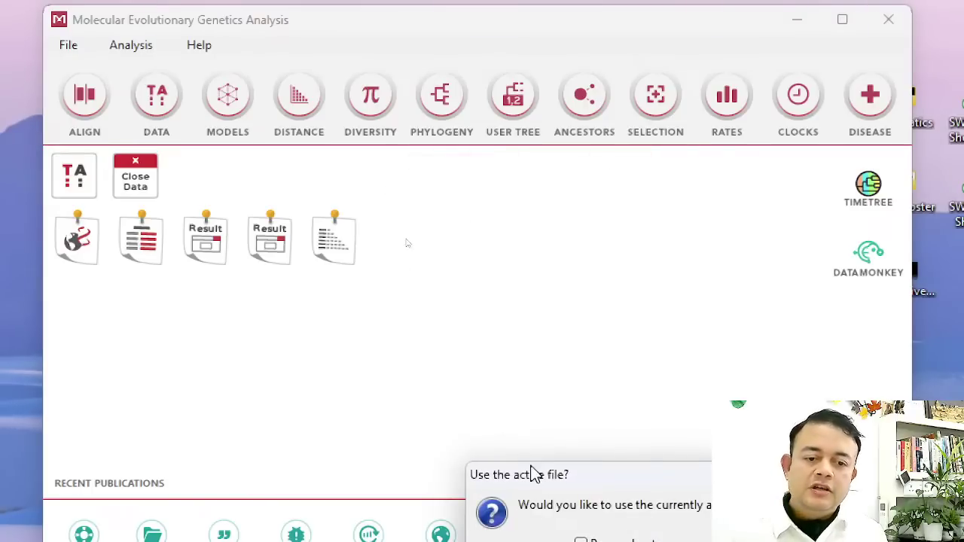
drag(561, 474, 317, 209)
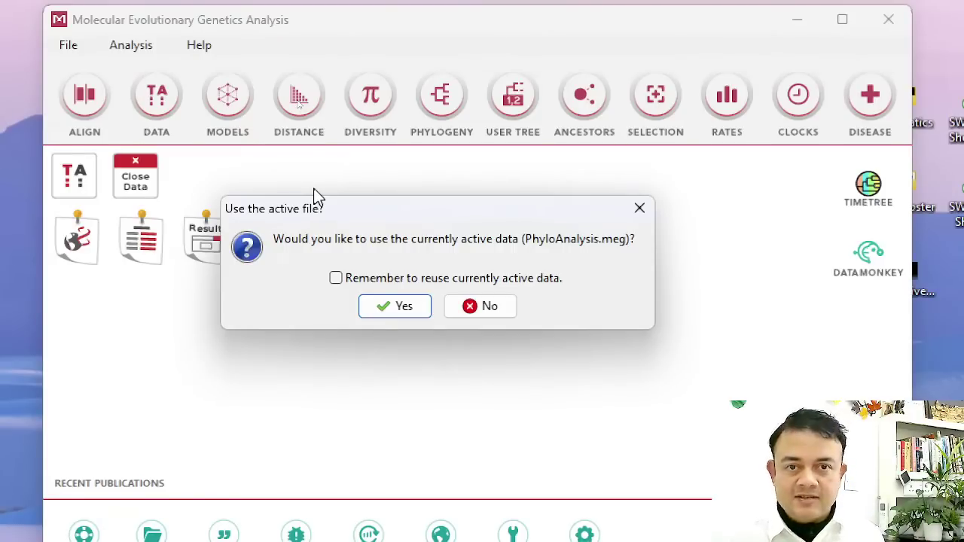
click(422, 306)
click(457, 190)
click(456, 190)
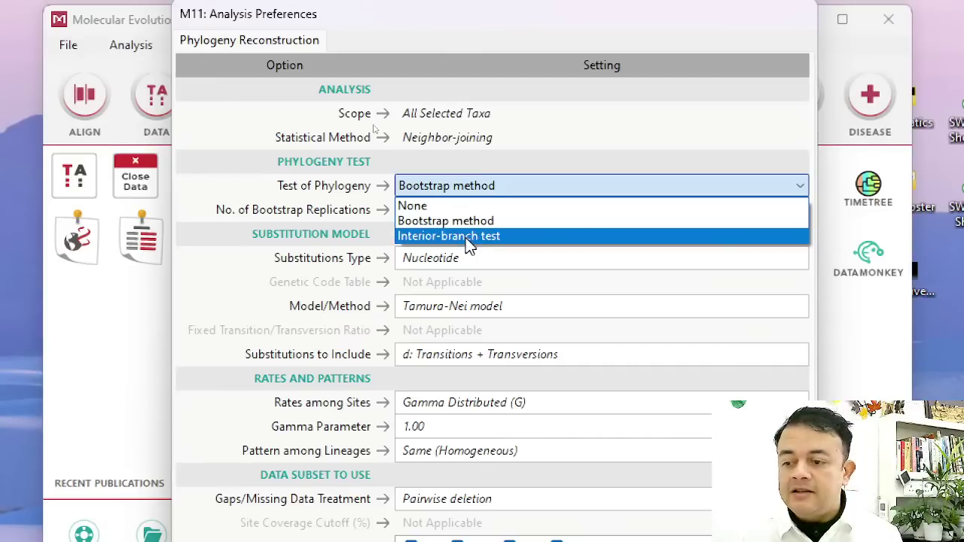
click(466, 223)
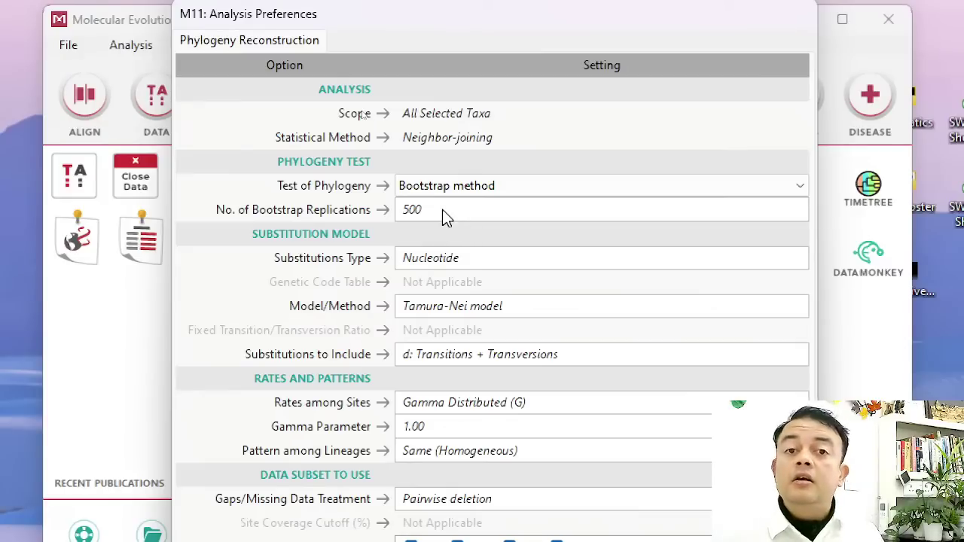
Choose the Tamura-Nei model as the substitution model for the Neighbor-Joining tree.
click(452, 309)
click(451, 308)
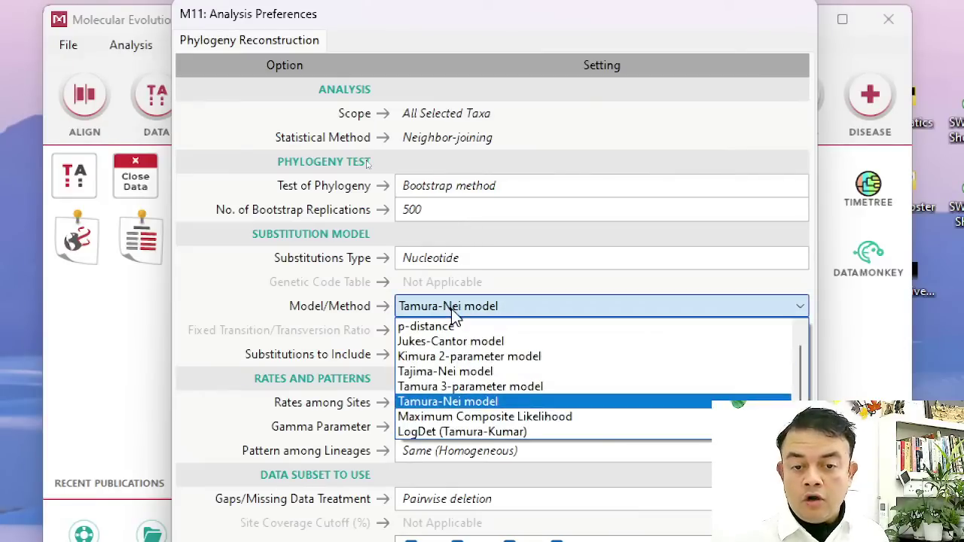
click(465, 409)
click(482, 313)
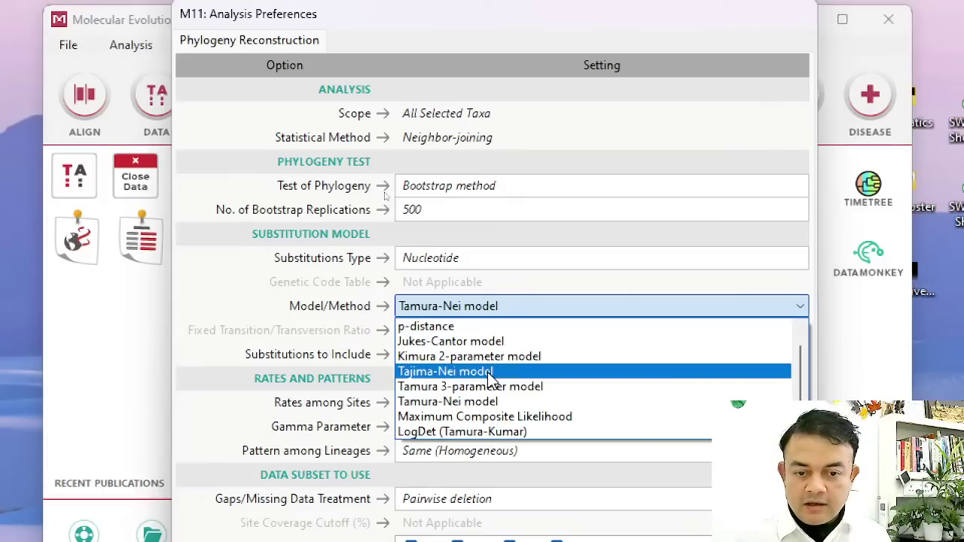
click(490, 401)
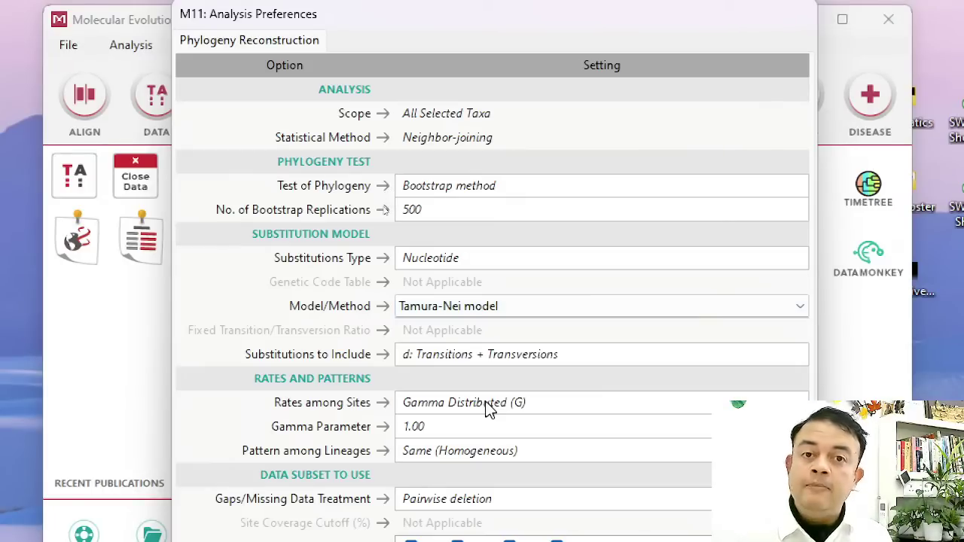
Try to compute the Neighbor-Joining tree with Gamma Distributed (G) rates among sites and the Same (Homogeneous) pattern among lineages.
drag(547, 13, 520, 6)
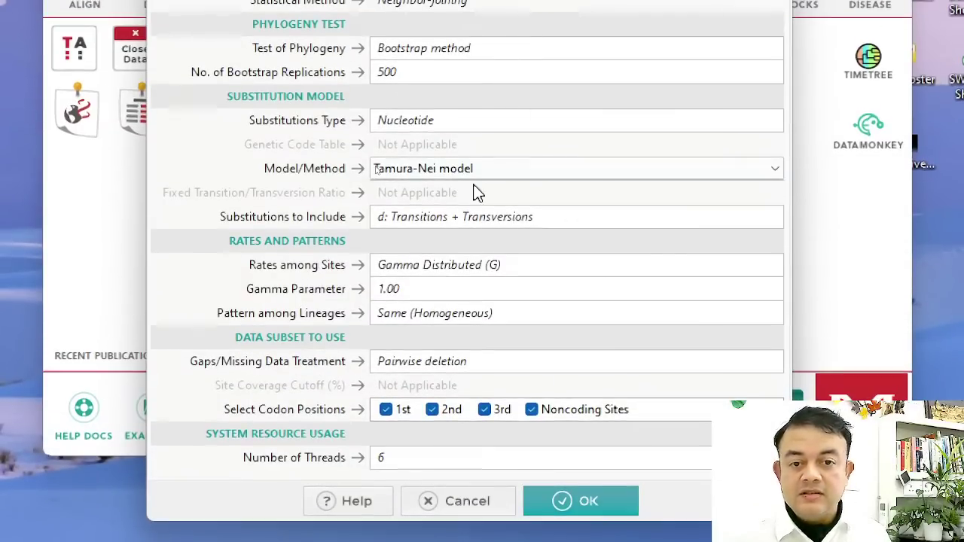
click(424, 273)
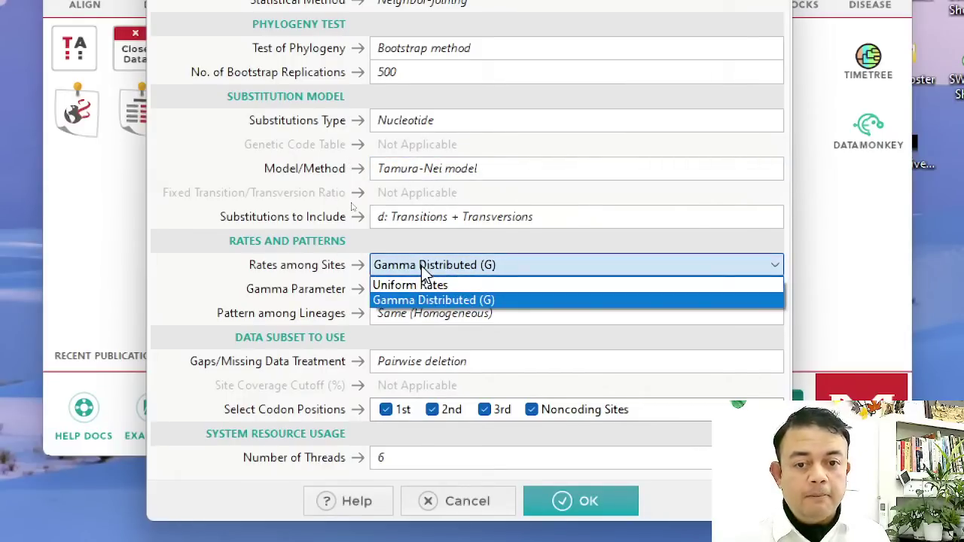
click(425, 268)
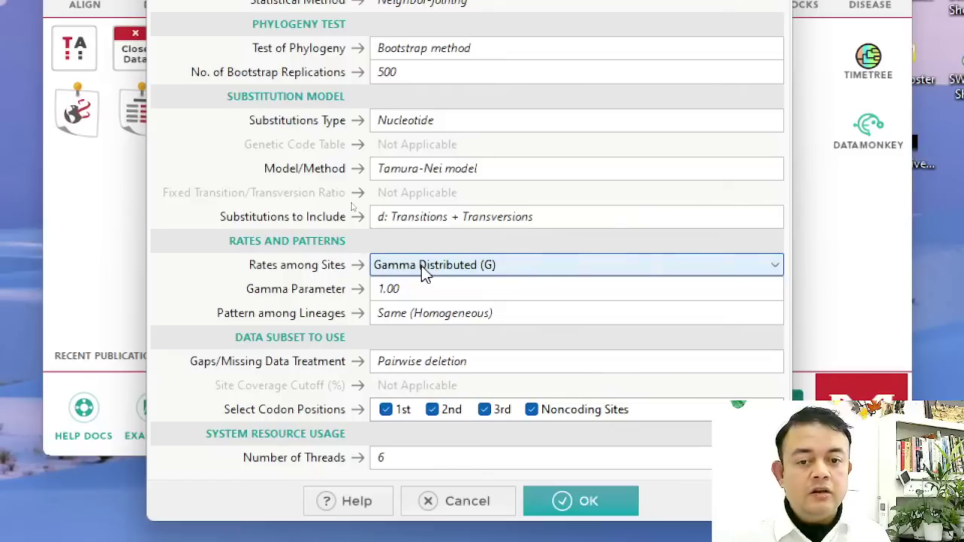
click(433, 316)
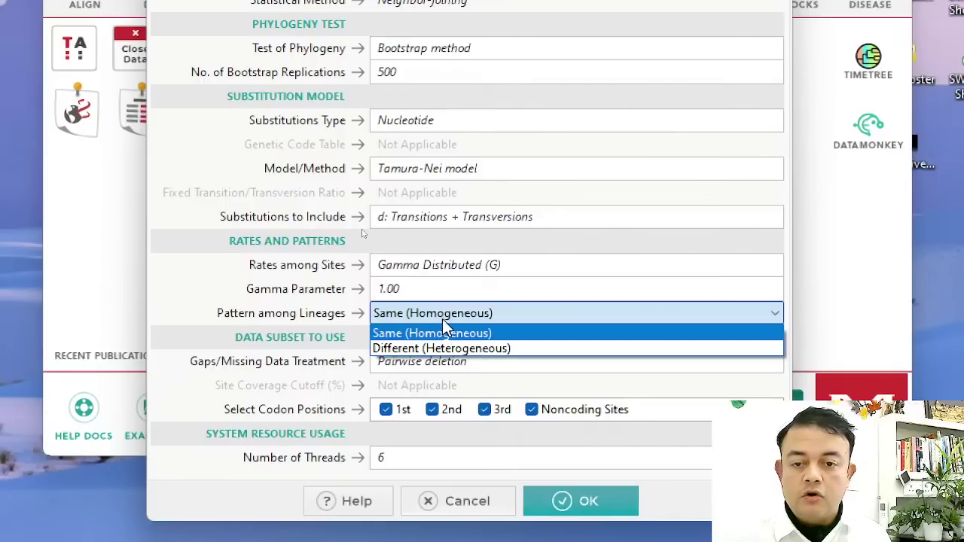
click(448, 270)
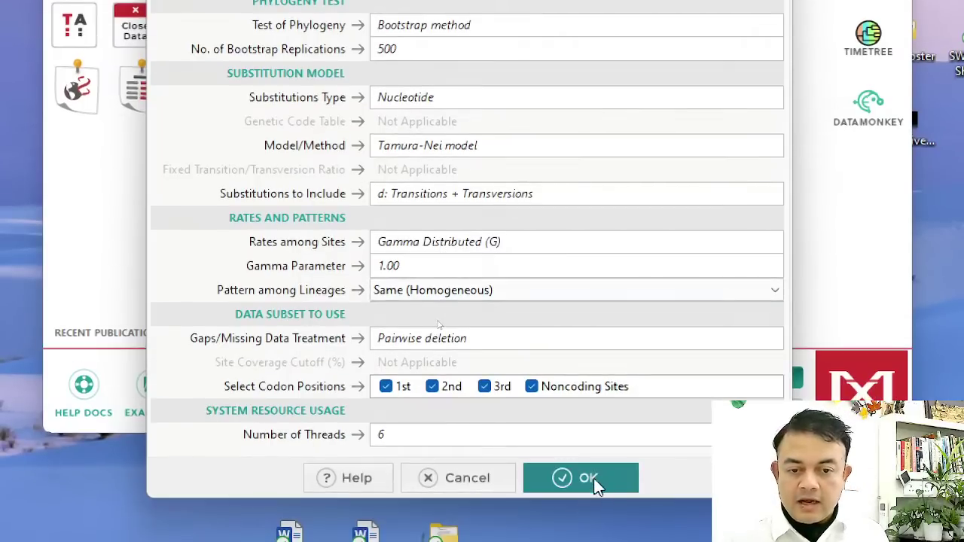
click(595, 482)
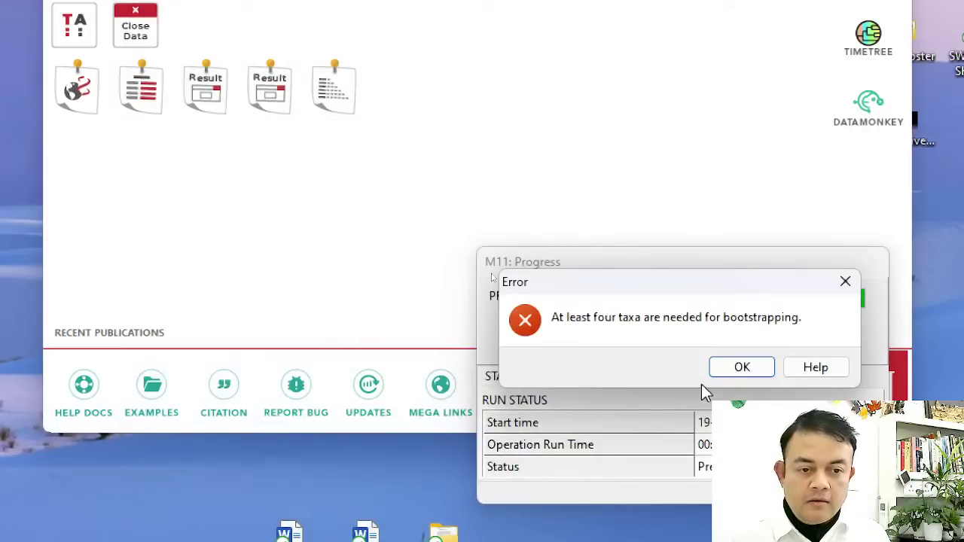
click(740, 369)
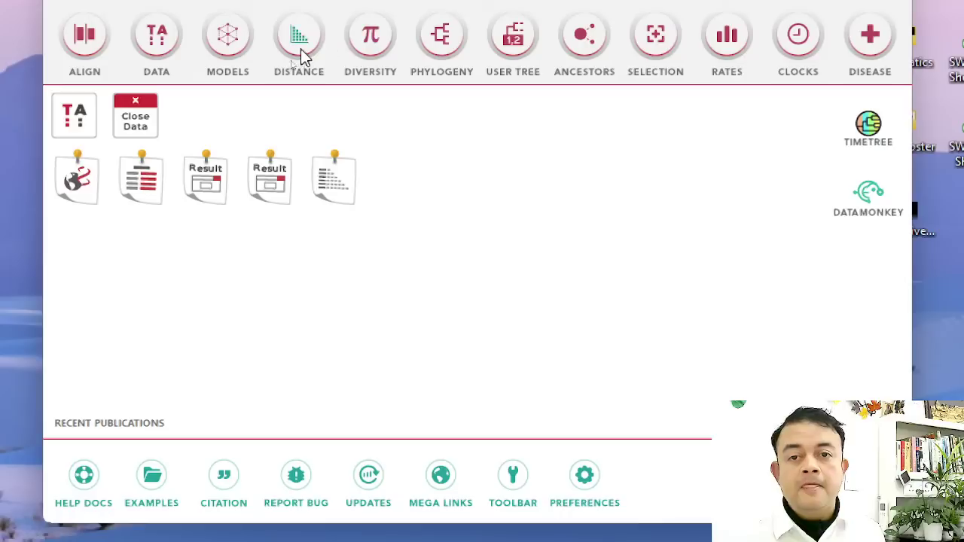
Compute a Neighbor-Joining tree from the active data with the test of phylogeny set to None, and reposition the tree window to show the whole tree.
click(443, 39)
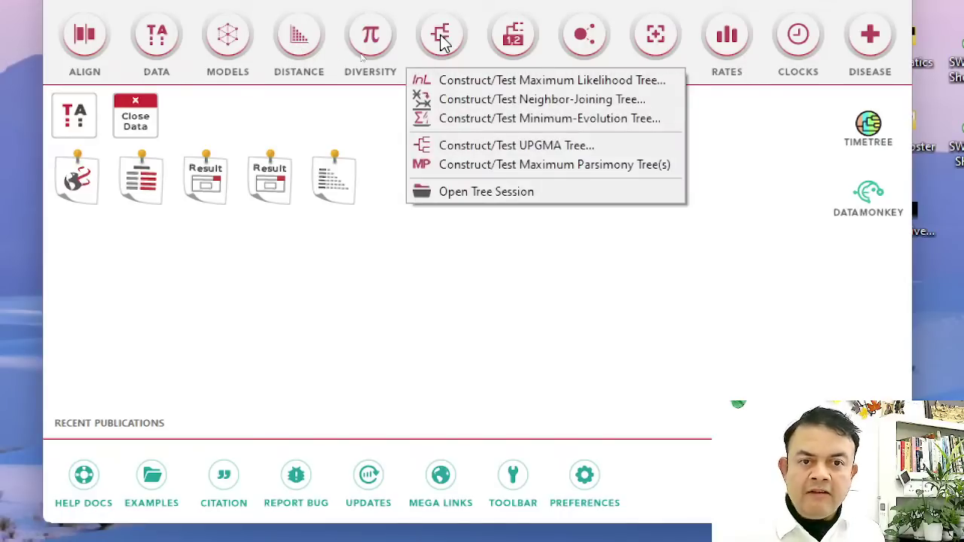
click(462, 101)
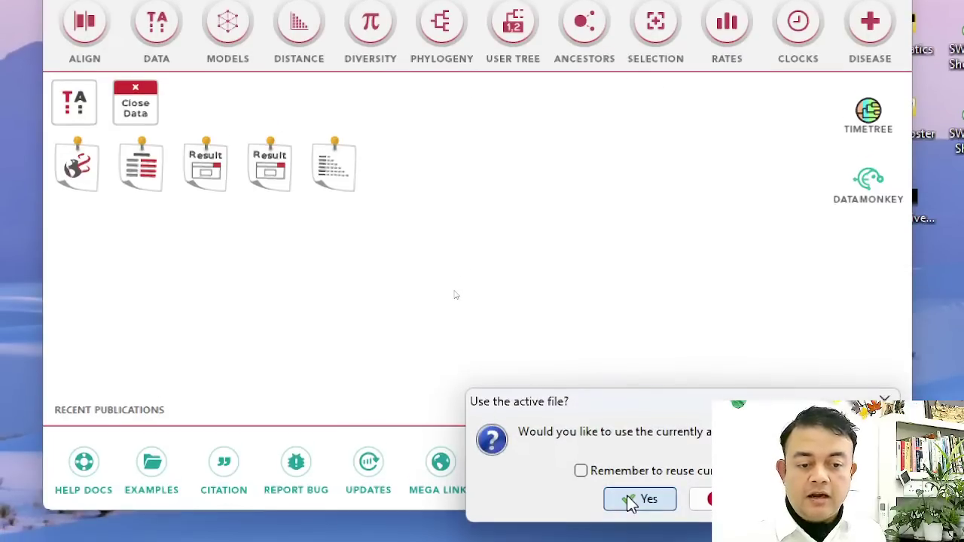
click(631, 503)
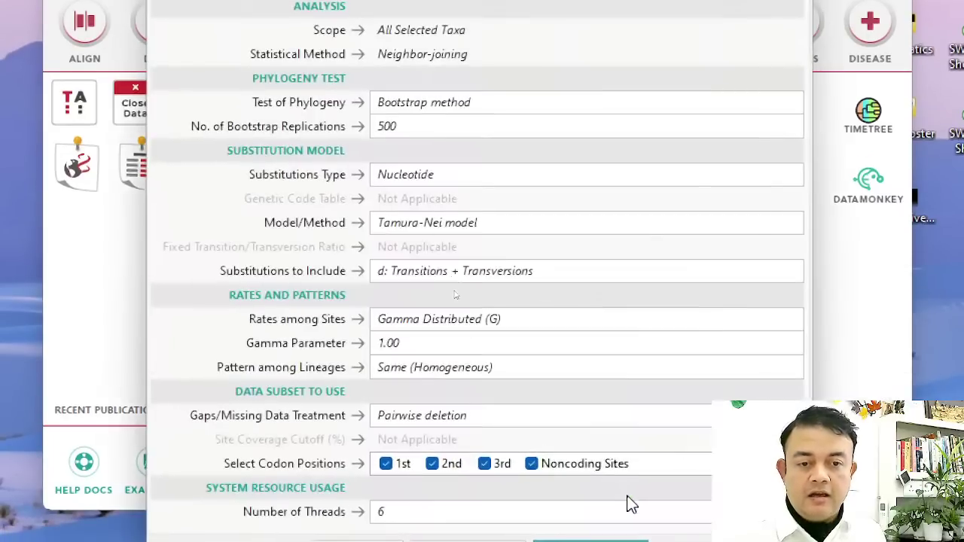
click(407, 104)
click(411, 121)
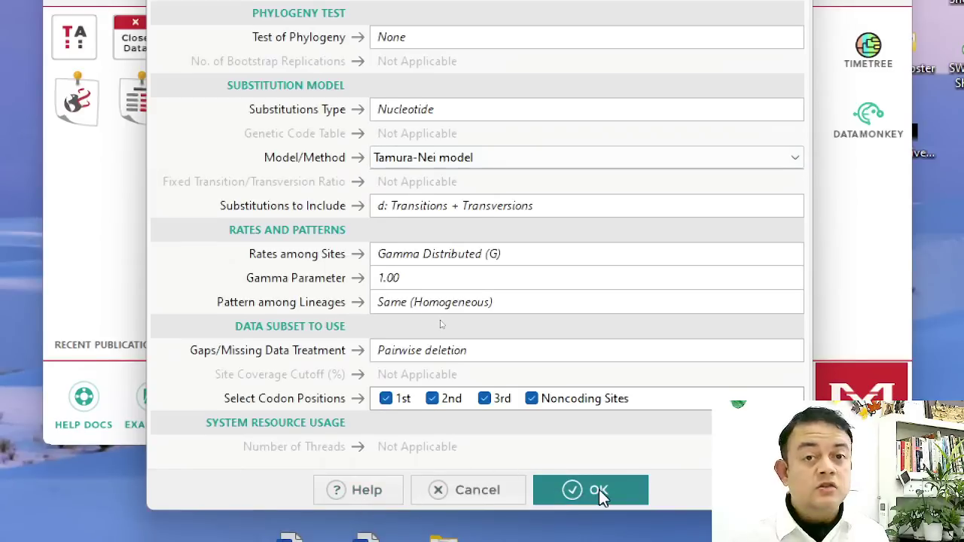
click(599, 490)
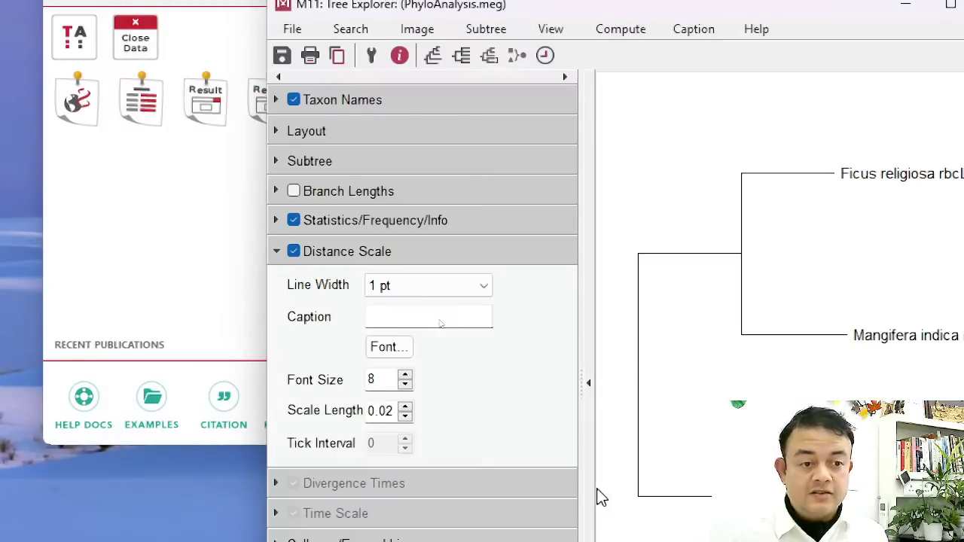
drag(706, 10, 427, 9)
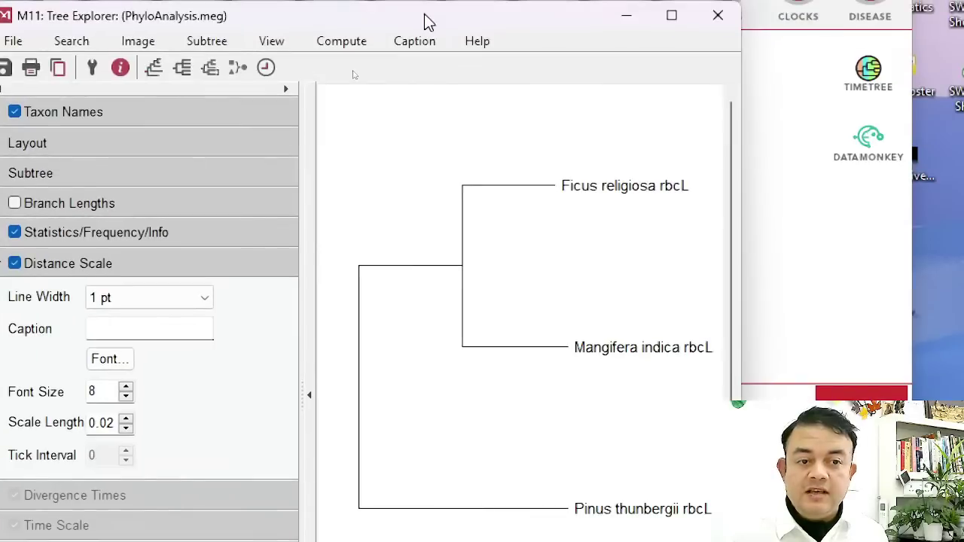